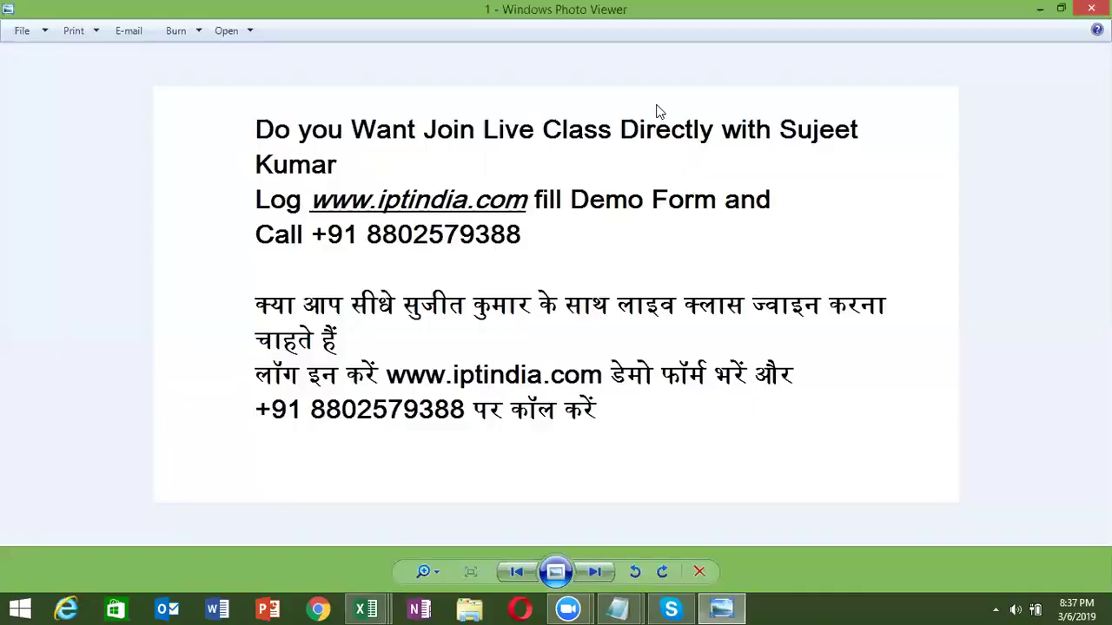
- Advance Windows Photo Viewer to the pen drive advert image, then close the viewer
click(597, 566)
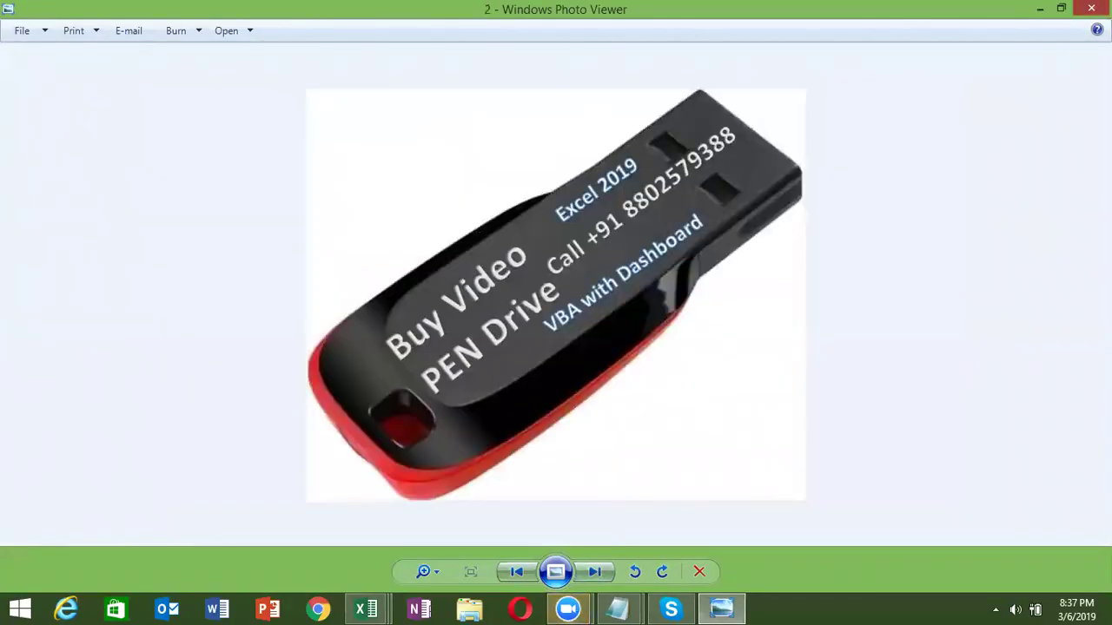
click(1090, 9)
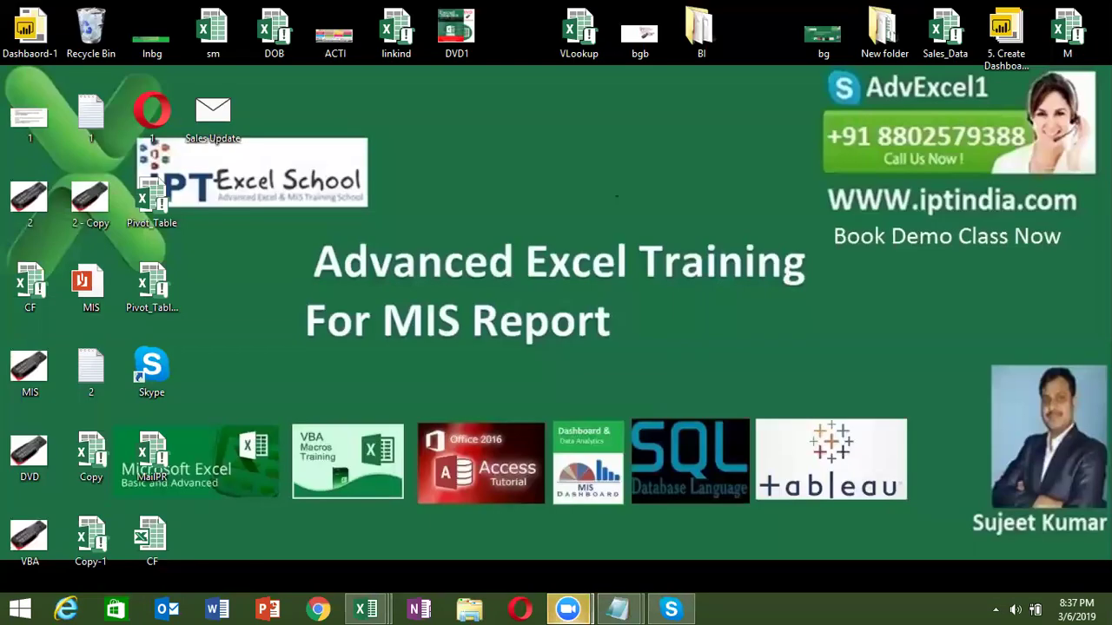
- Open the CF workbook from the desktop and close the extra blank Book4 window
double_click(145, 556)
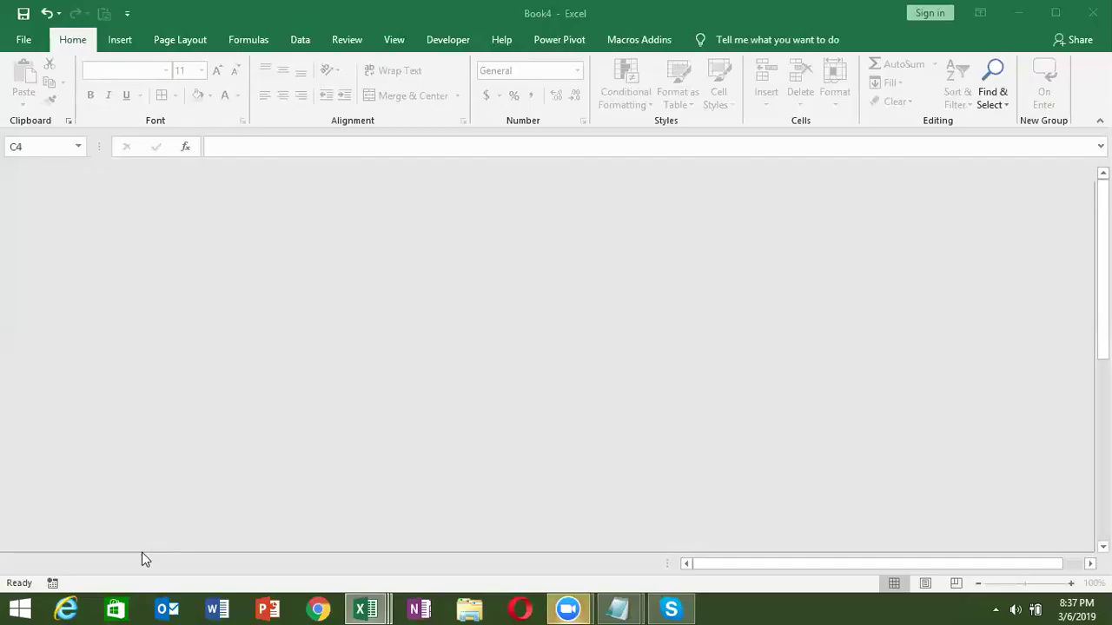
click(1090, 13)
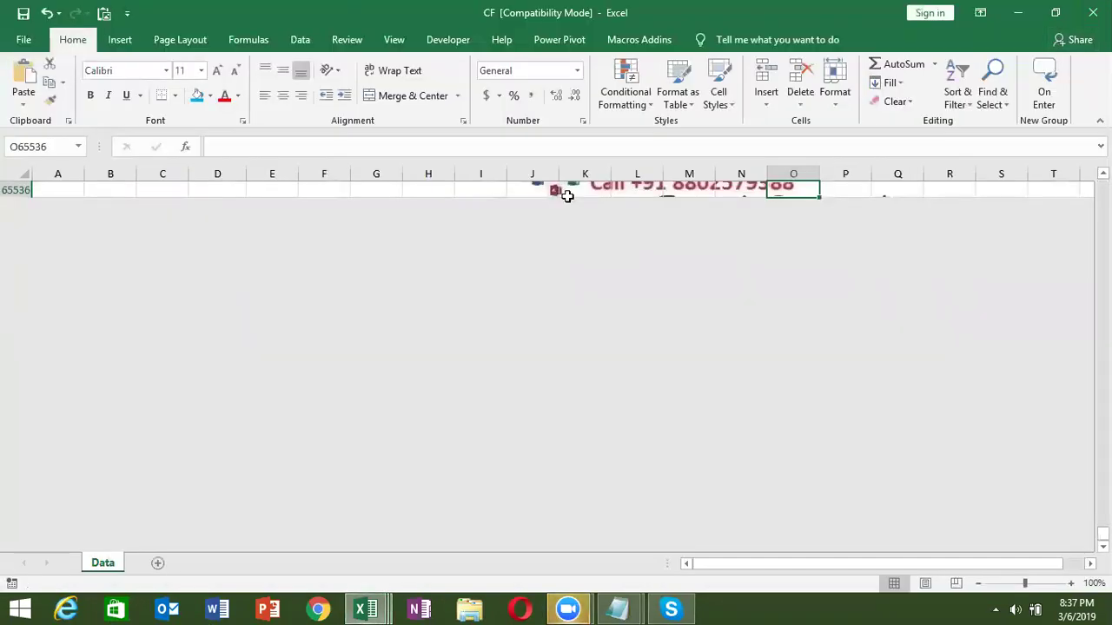
key(ctrl+Up)
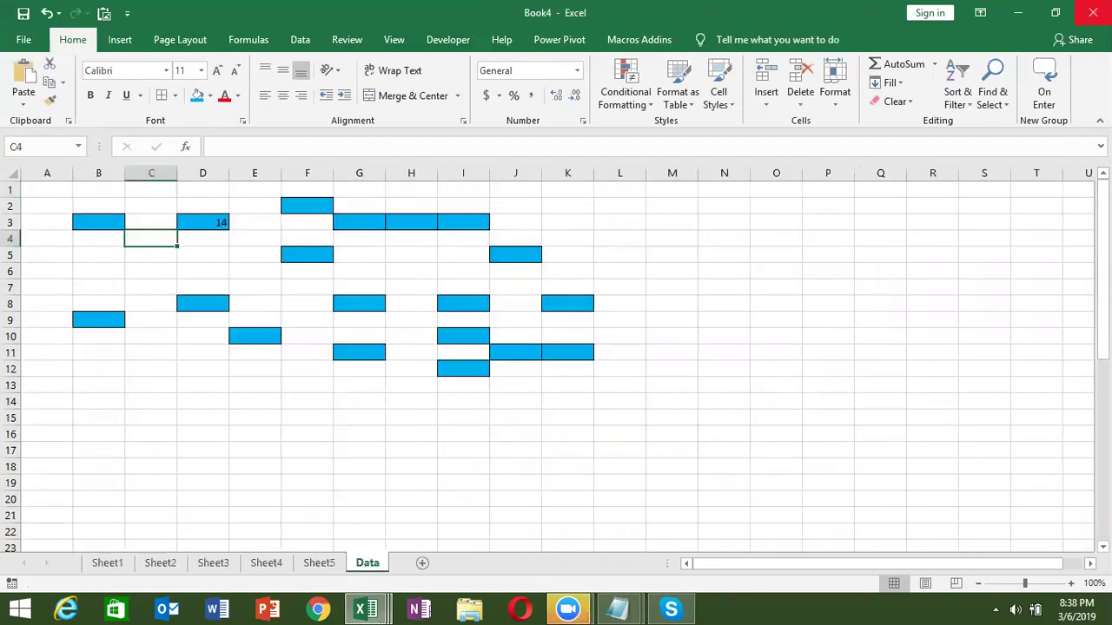
- Open yesterday's CF workbook from the Recent workbooks list
click(9, 43)
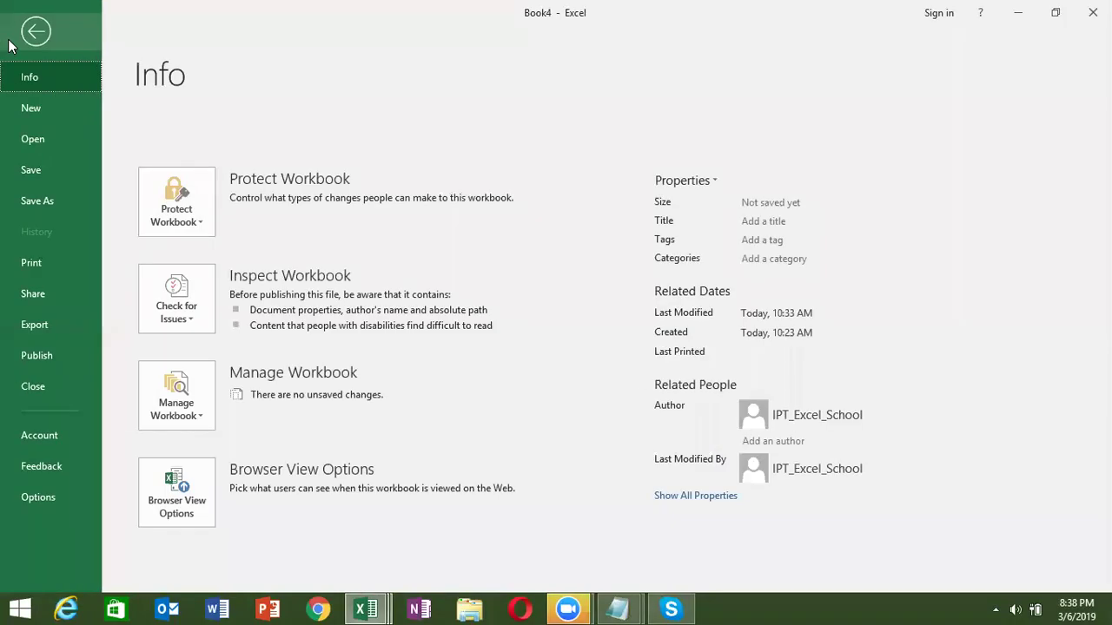
click(58, 147)
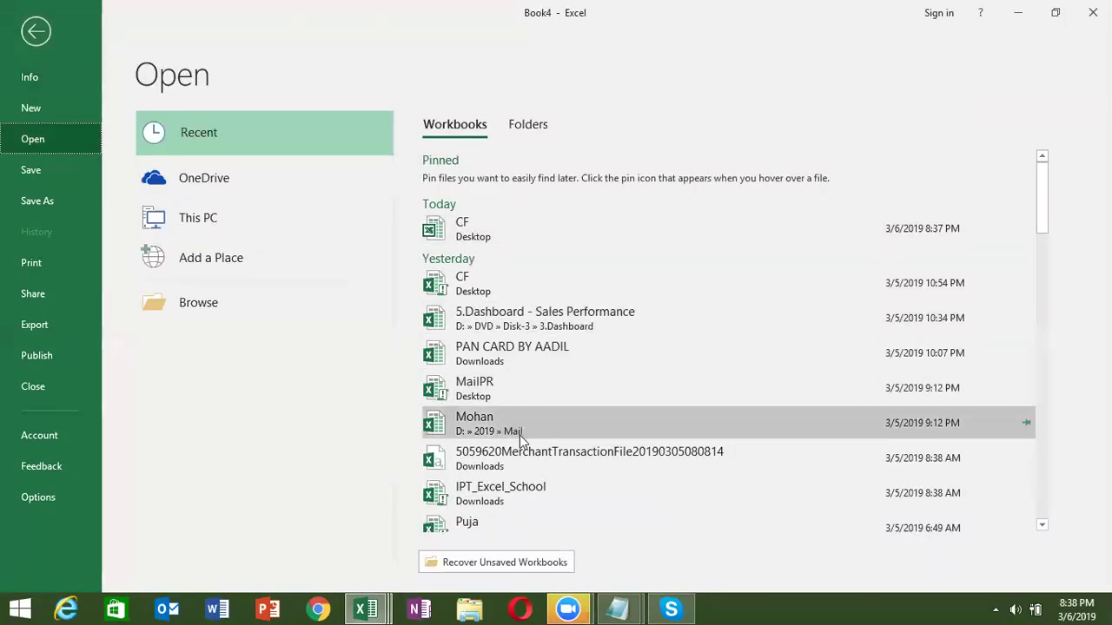
click(489, 277)
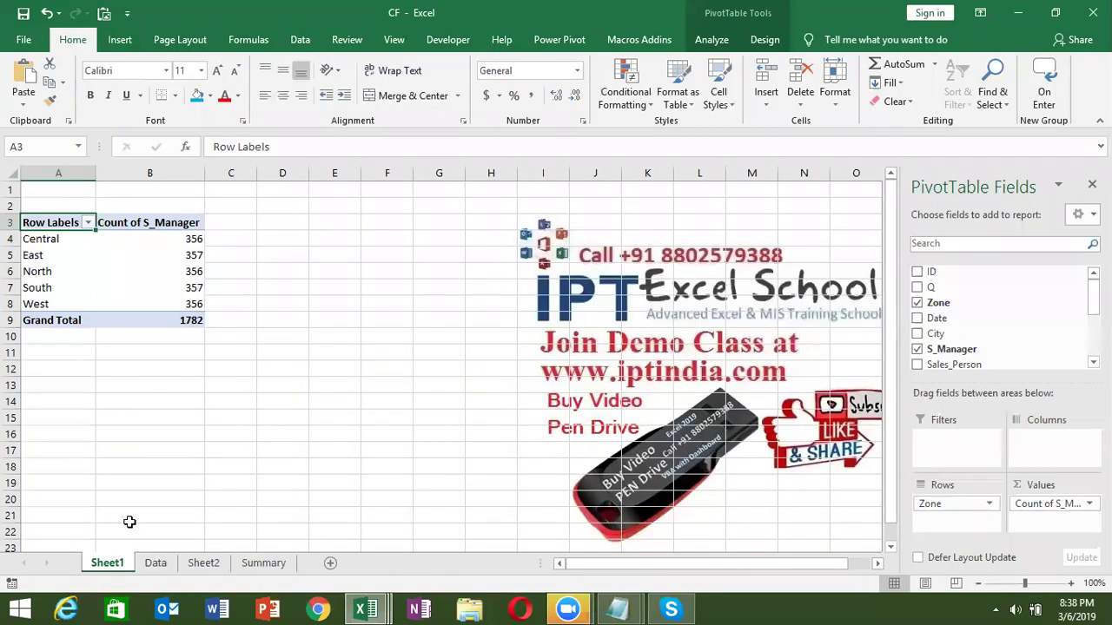
- Permanently delete Sheet1 from the CF workbook
right_click(123, 566)
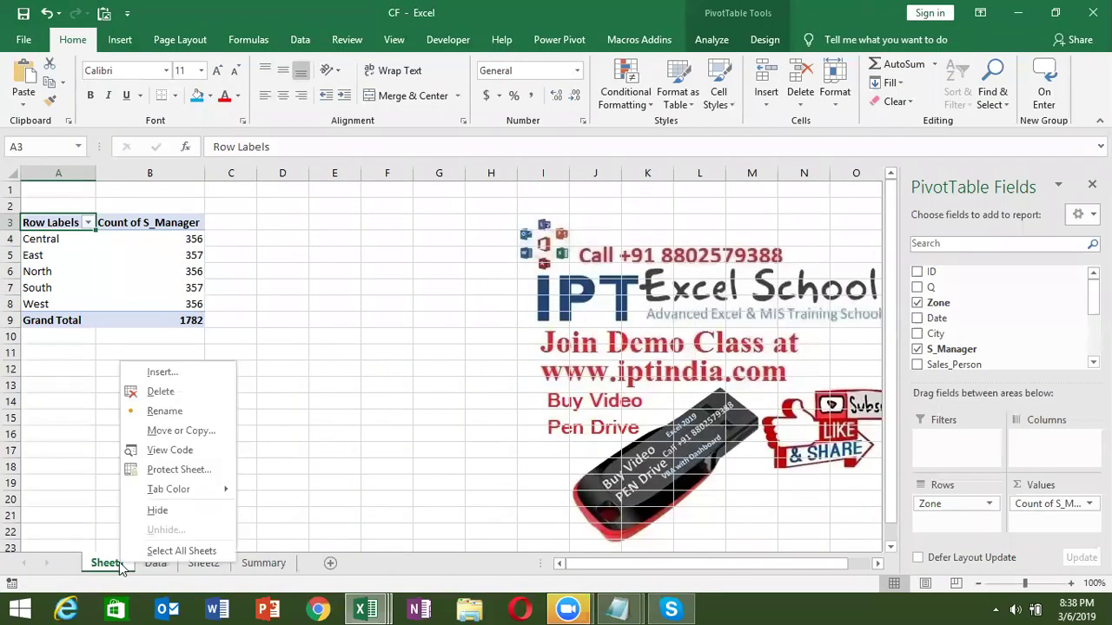
click(161, 394)
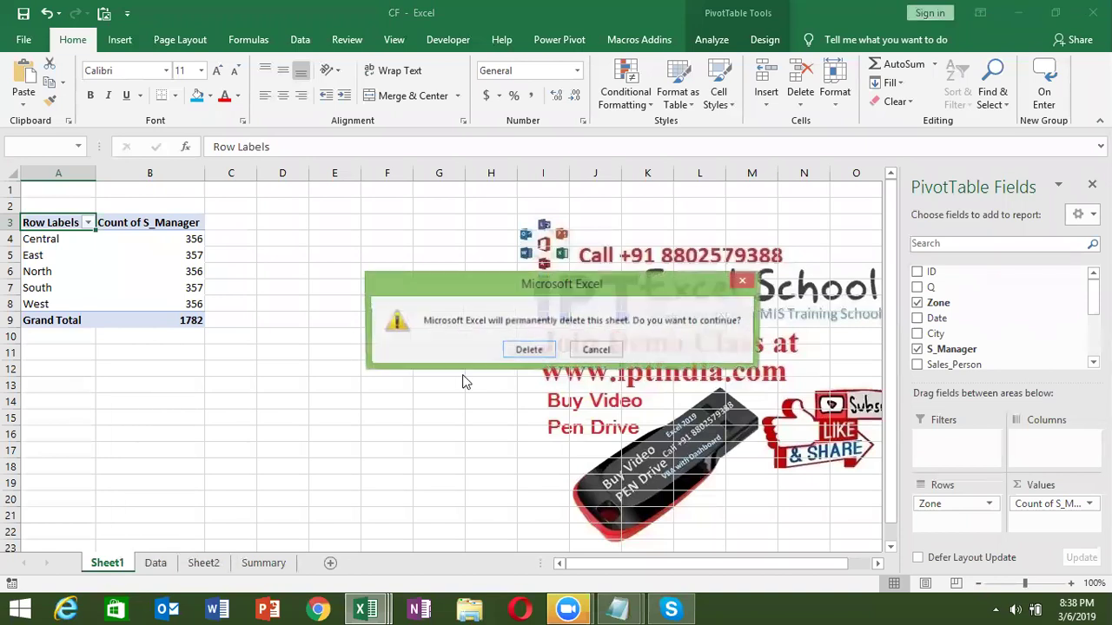
click(514, 352)
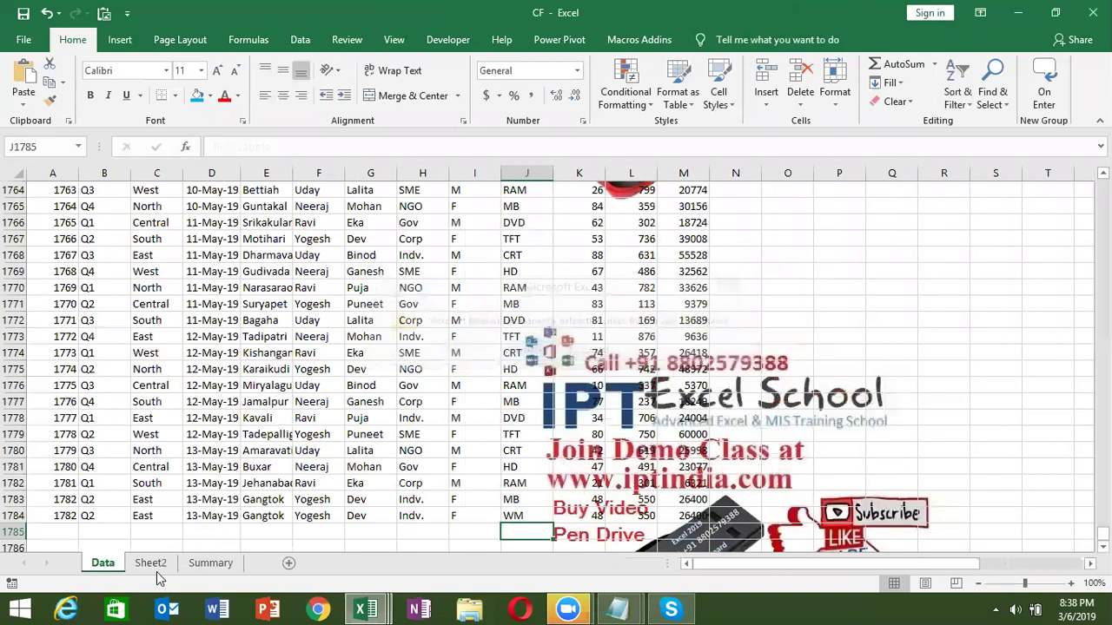
- Delete Sheet2 and Summary together, then return to the top of the Data sheet
click(153, 566)
shift+click(195, 566)
right_click(196, 566)
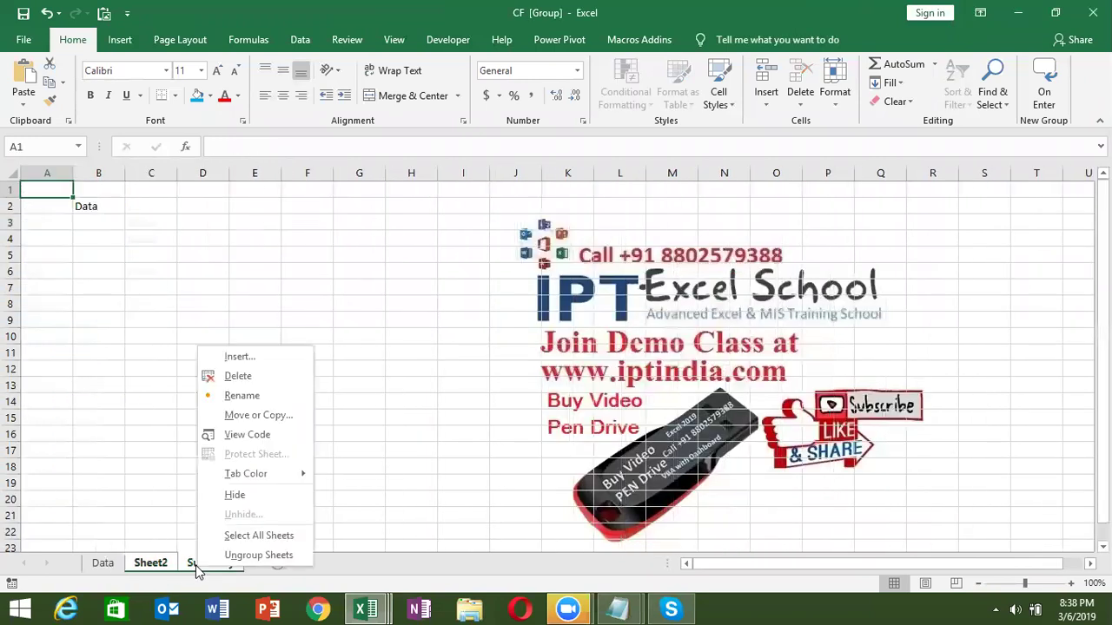
click(252, 376)
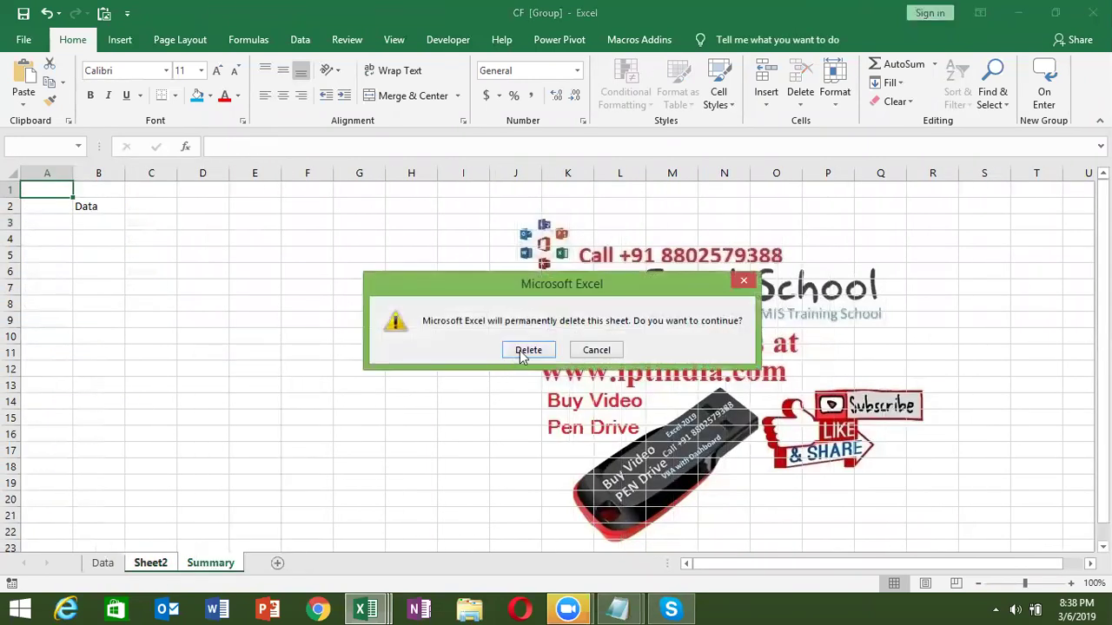
click(523, 354)
click(56, 253)
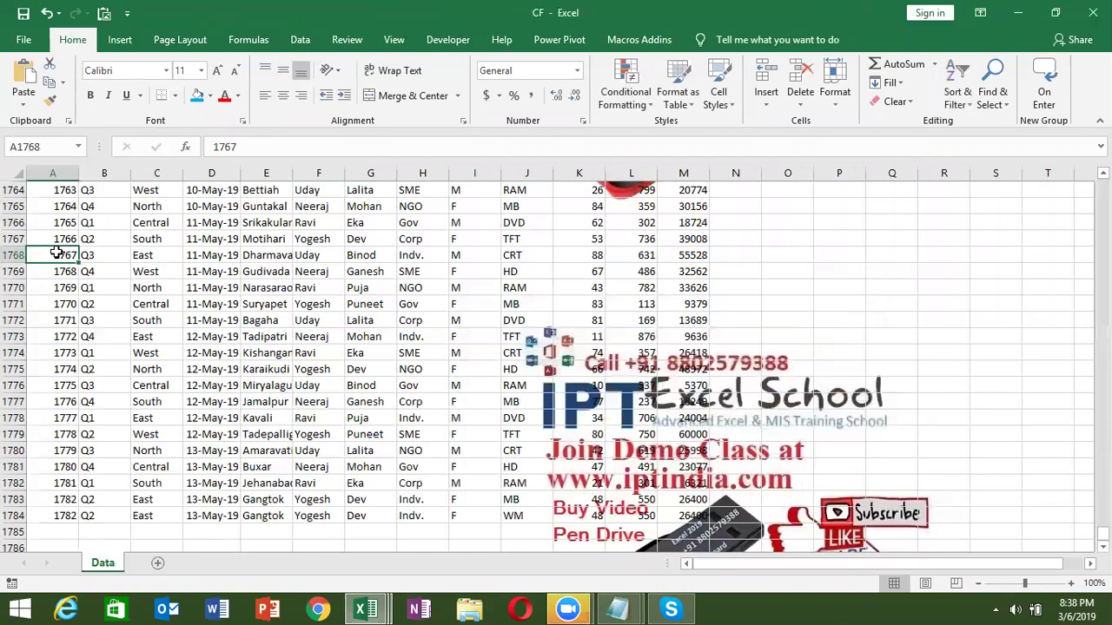
key(ctrl+Up)
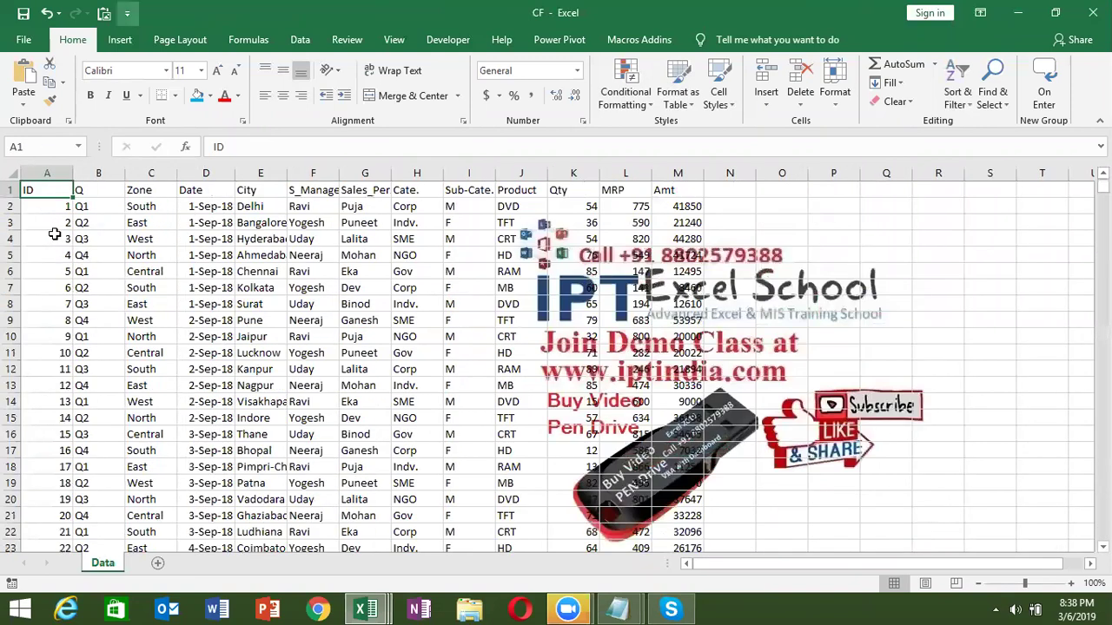
- Insert a PivotTable from the Data sheet on a new worksheet
click(120, 39)
click(31, 79)
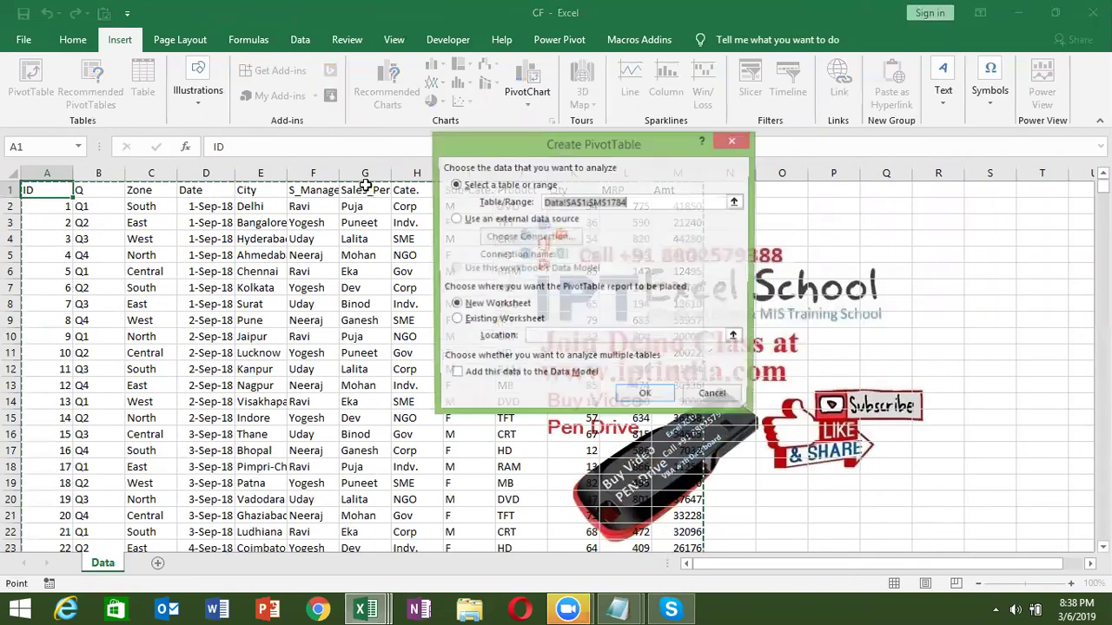
click(648, 397)
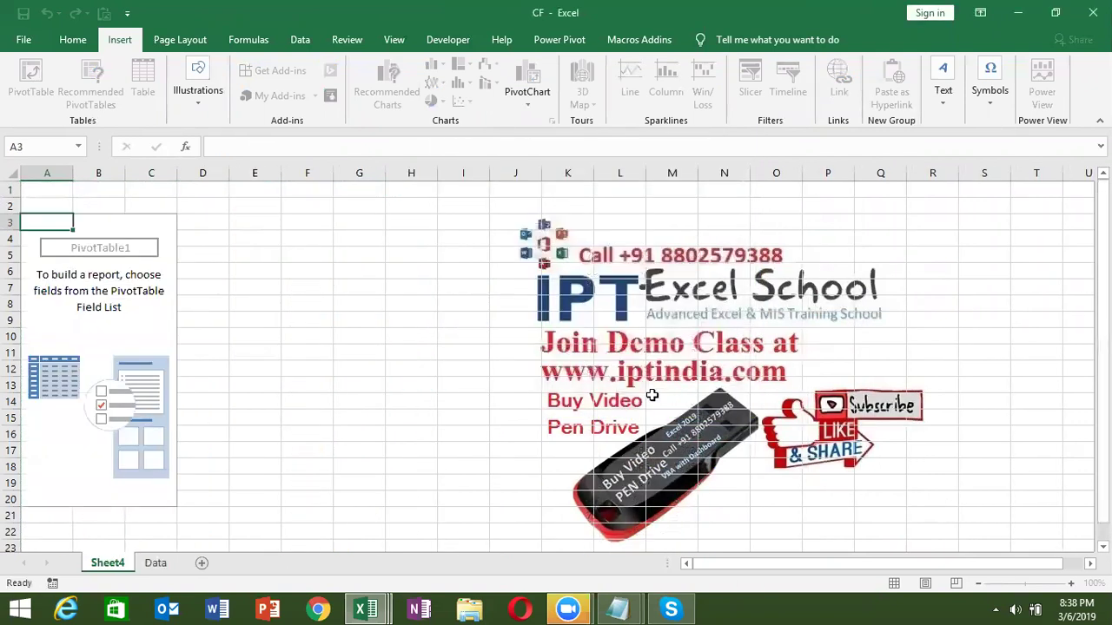
- Put Product in Rows, Cate. in Columns, Qty in Values, with S_Manager and Sales_Person filters
scroll(999, 322, down, 2)
scroll(999, 317, down, 1)
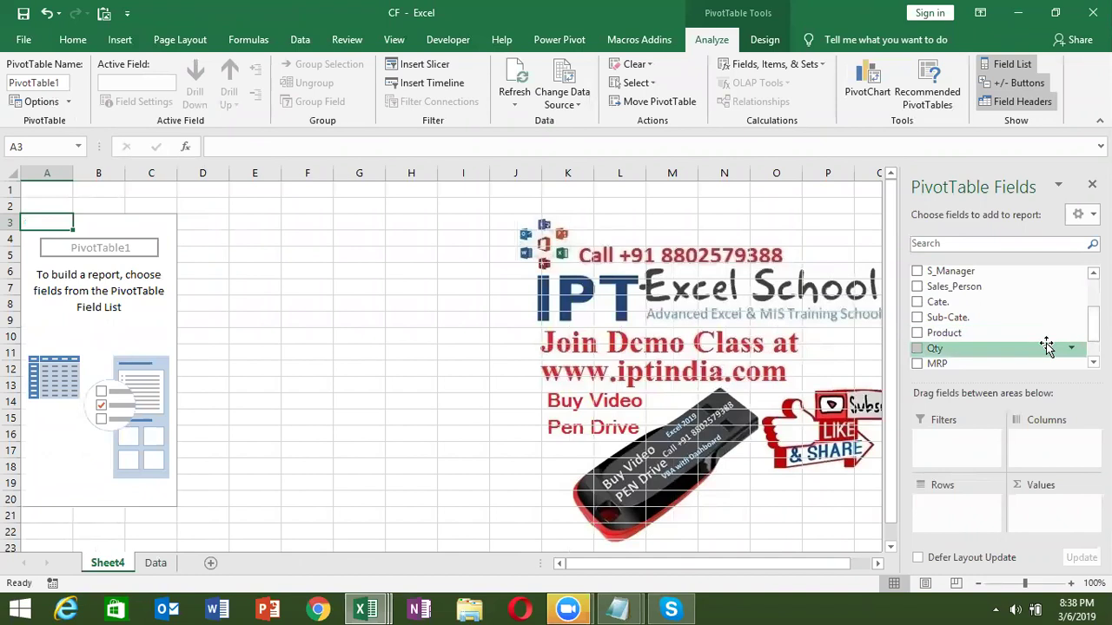
mouse_move(1047, 332)
mouse_down()
mouse_move(997, 491)
mouse_move(955, 513)
mouse_up()
drag(935, 348, 1030, 501)
drag(937, 302, 1030, 450)
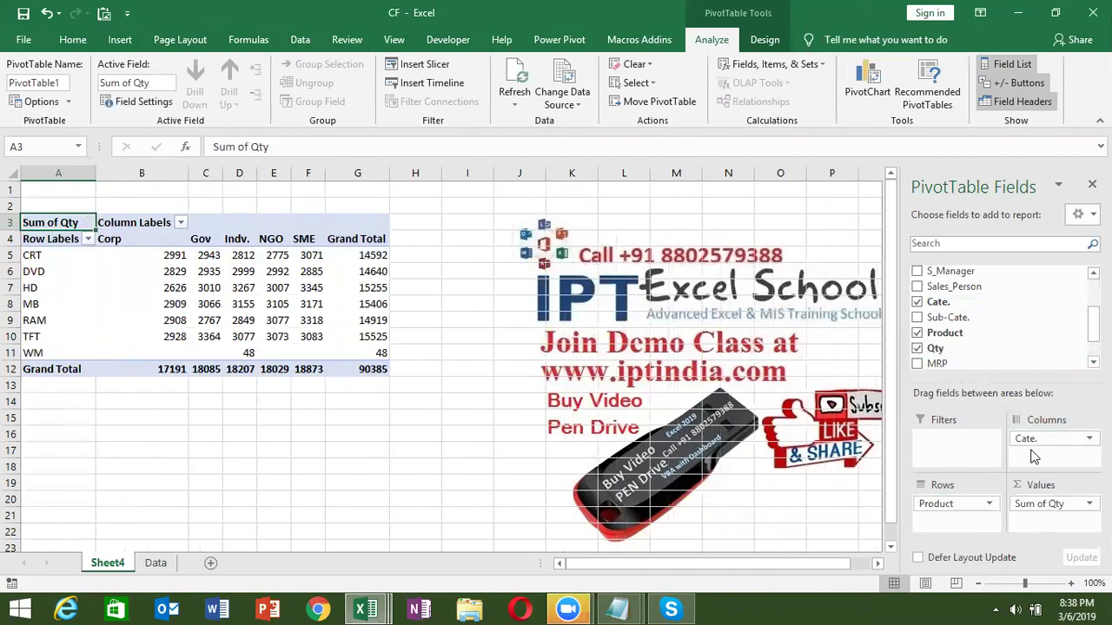
scroll(998, 317, up, 3)
scroll(1001, 297, up, 1)
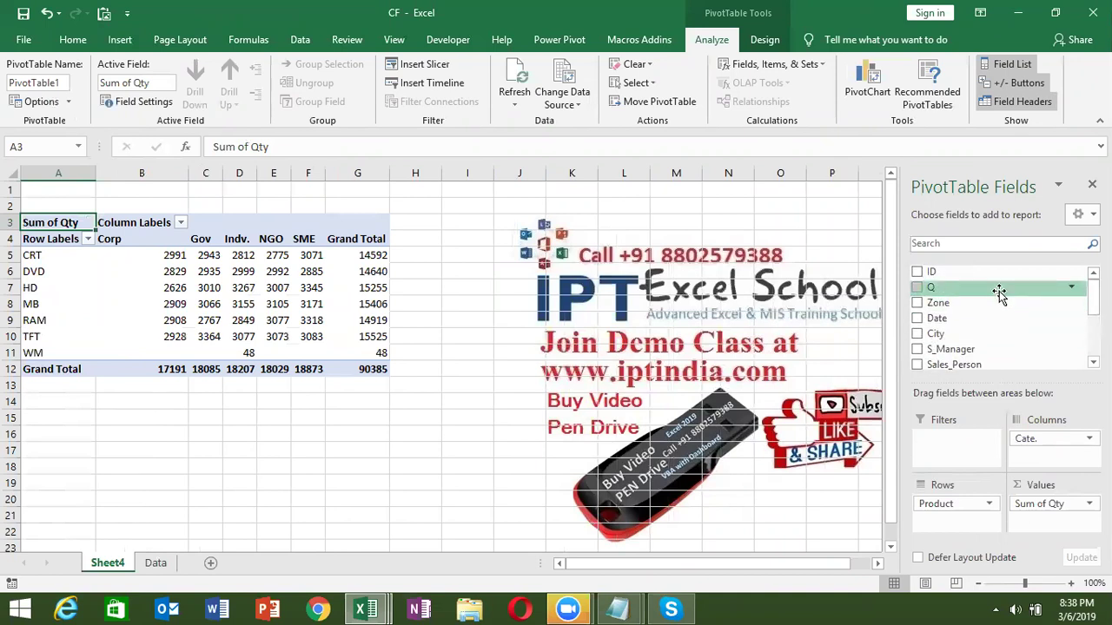
drag(972, 349, 959, 443)
drag(953, 365, 960, 453)
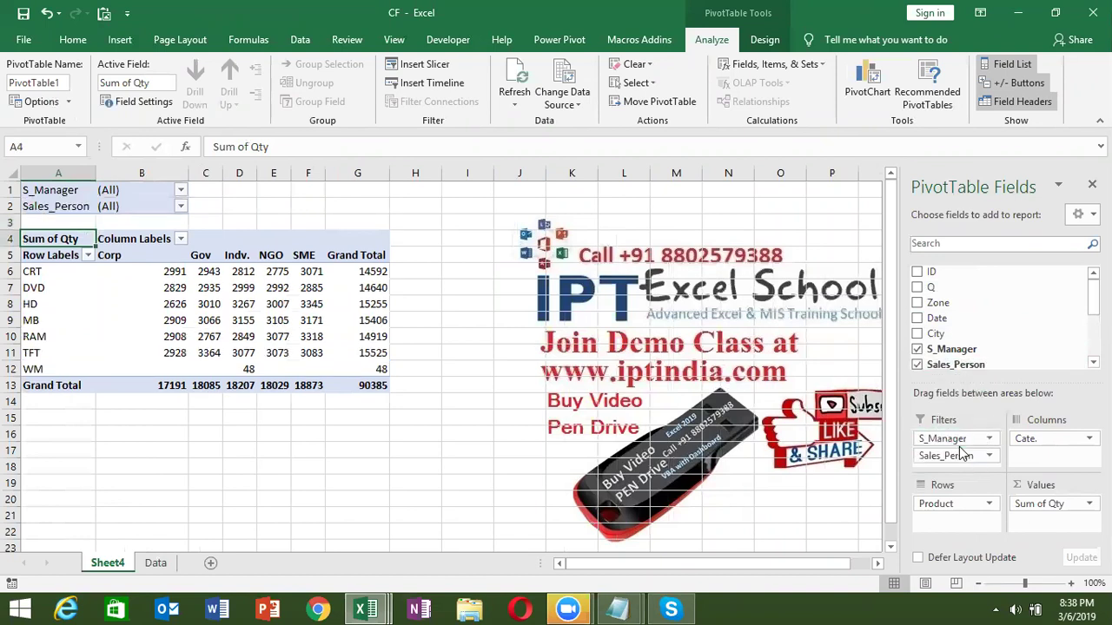
- Filter the pivot to manager Neeraj and salesperson Lalita
click(277, 255)
click(181, 190)
click(39, 242)
click(93, 396)
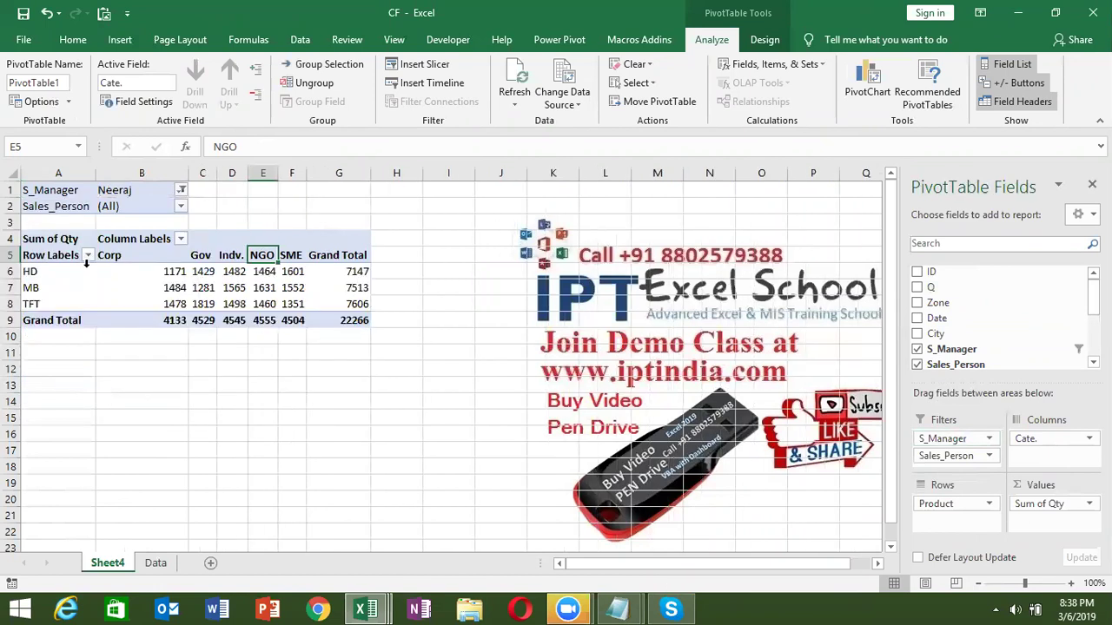
click(180, 207)
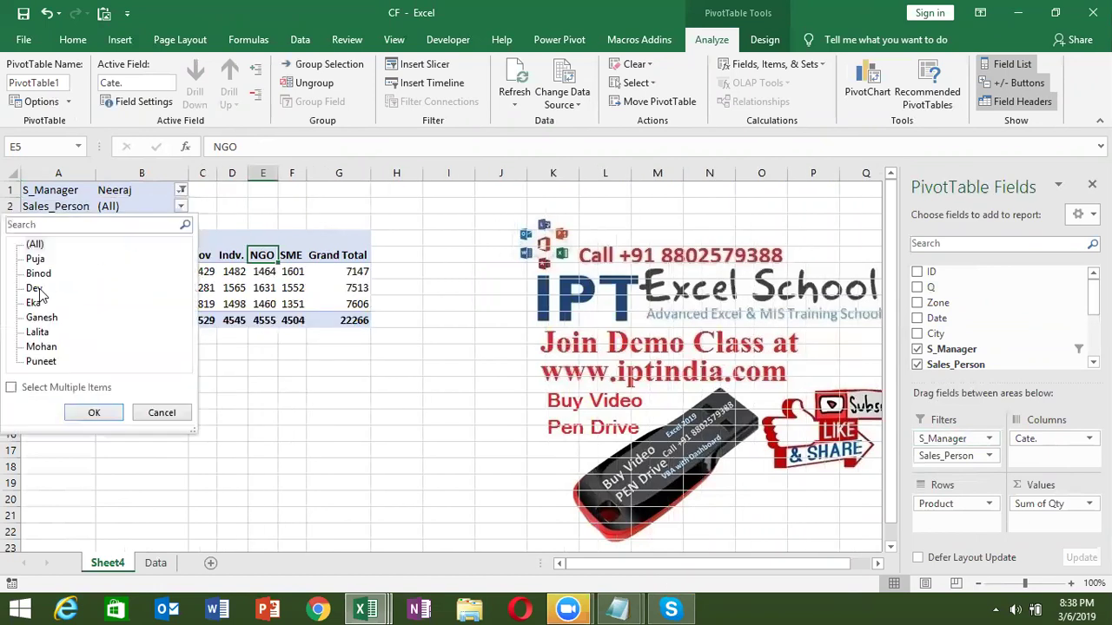
click(38, 332)
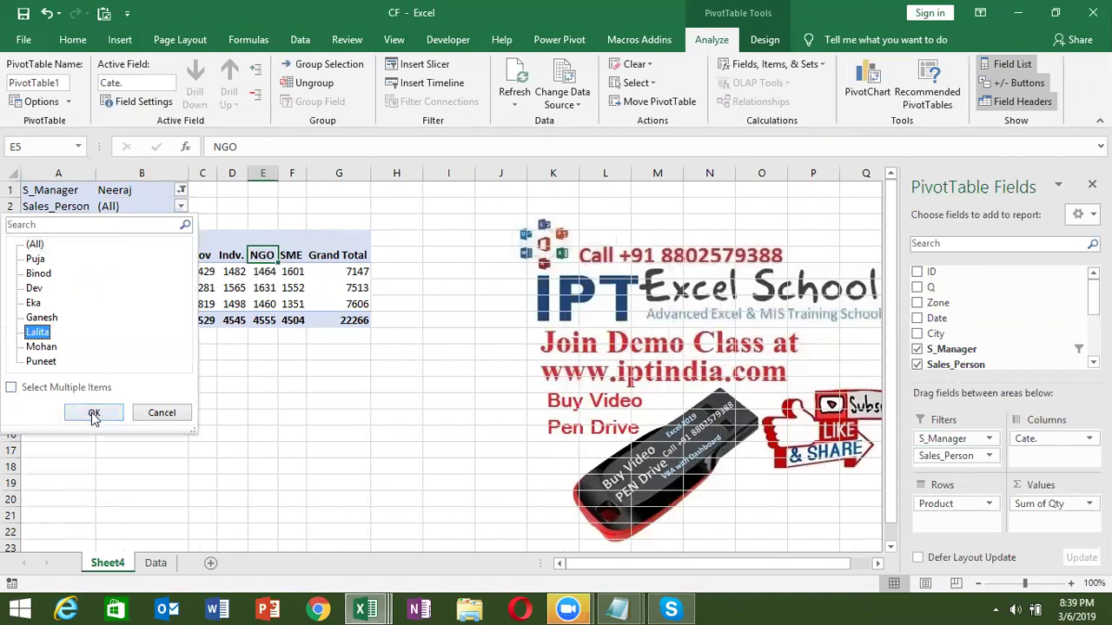
click(94, 412)
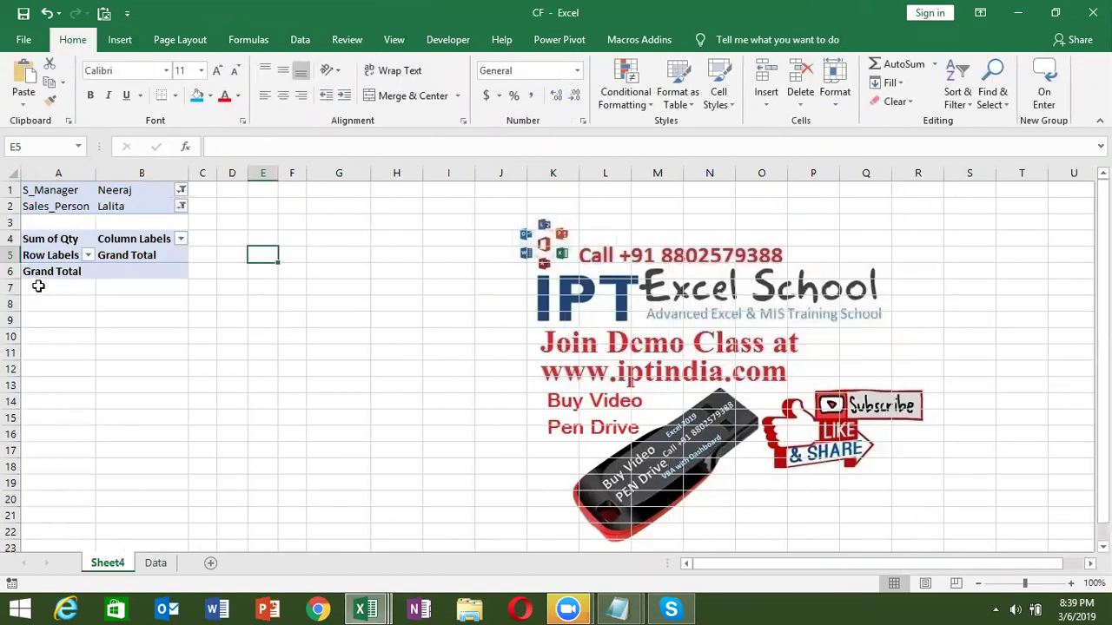
- Switch the Sales_Person filter to Mohan while keeping Neeraj as manager
click(183, 208)
click(38, 347)
click(94, 412)
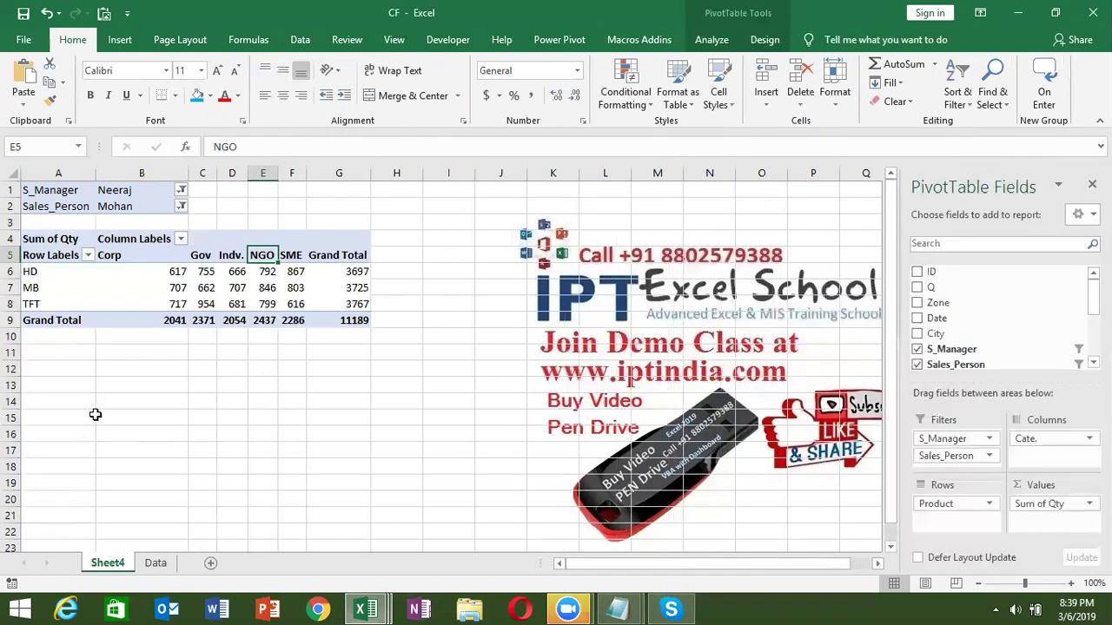
click(183, 195)
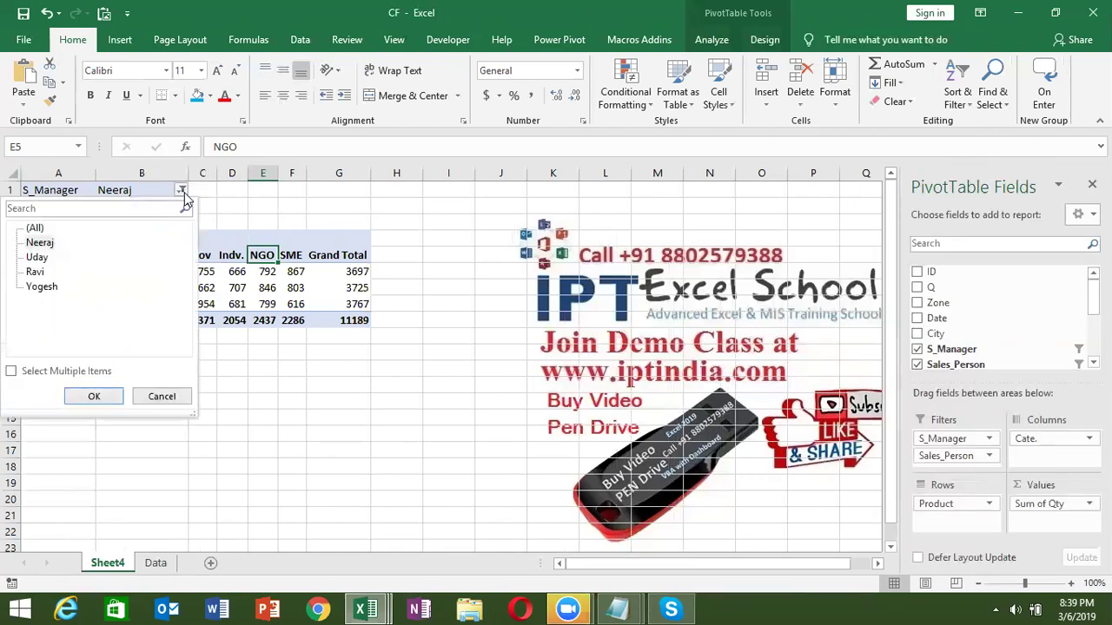
click(41, 243)
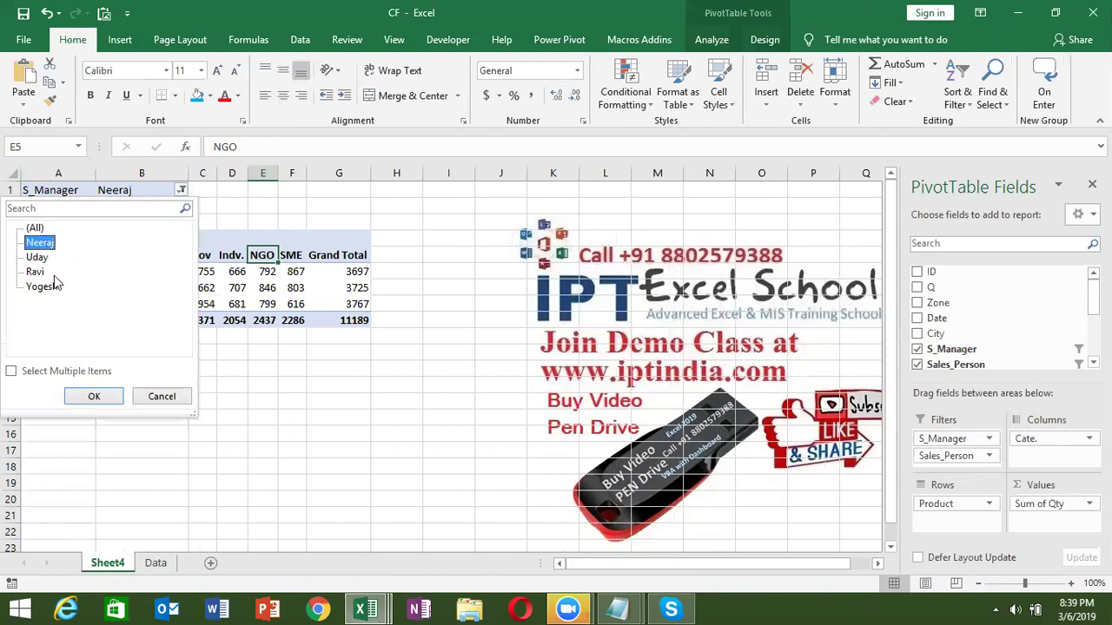
click(94, 396)
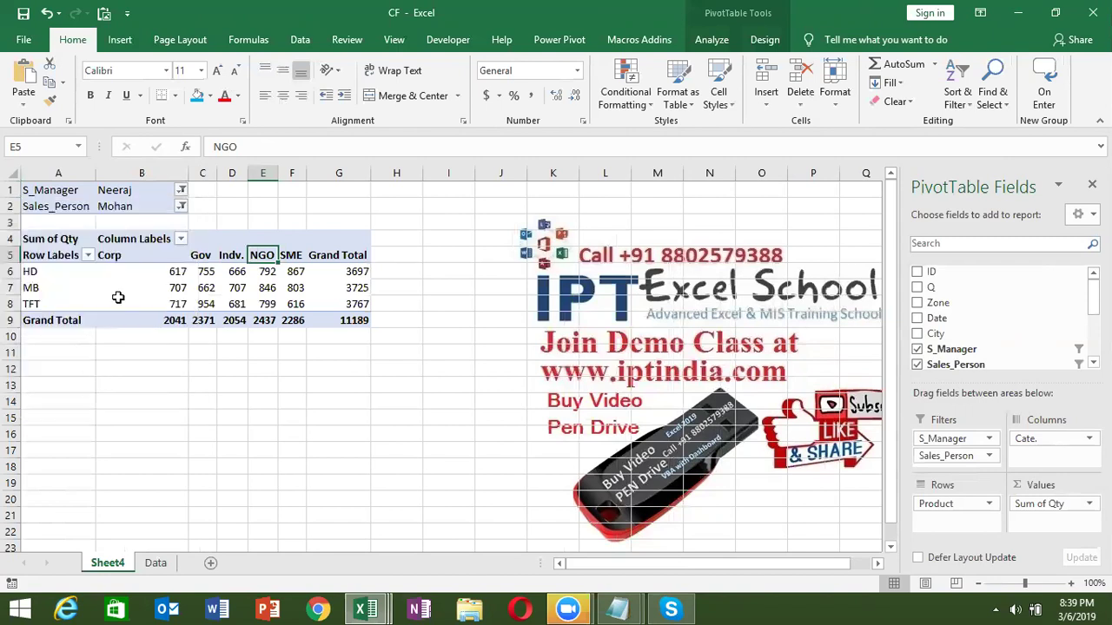
click(182, 206)
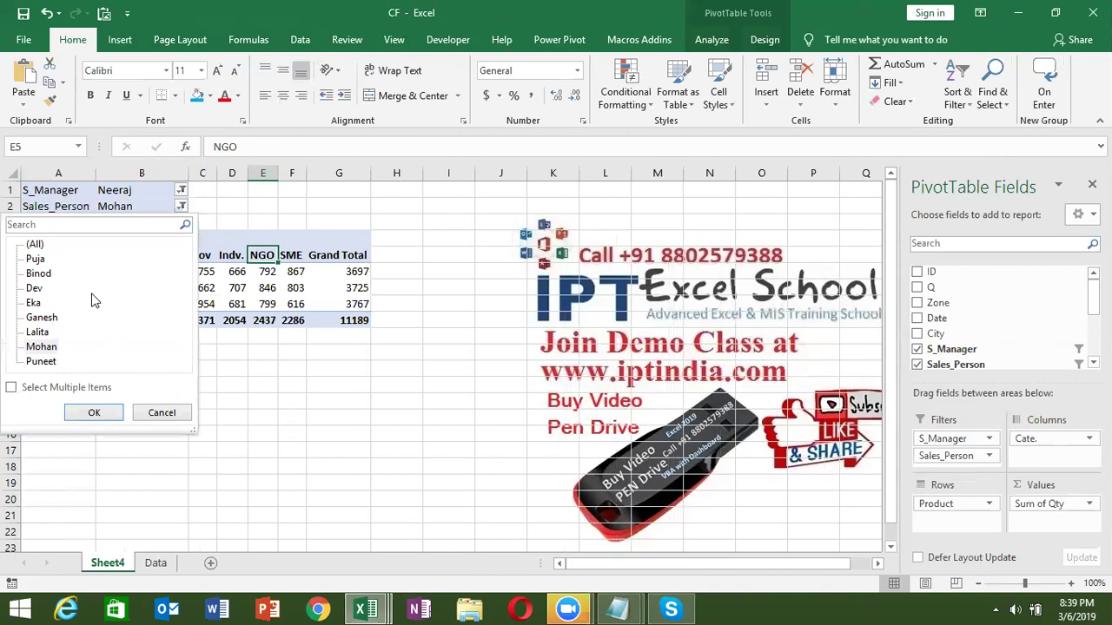
key(Escape)
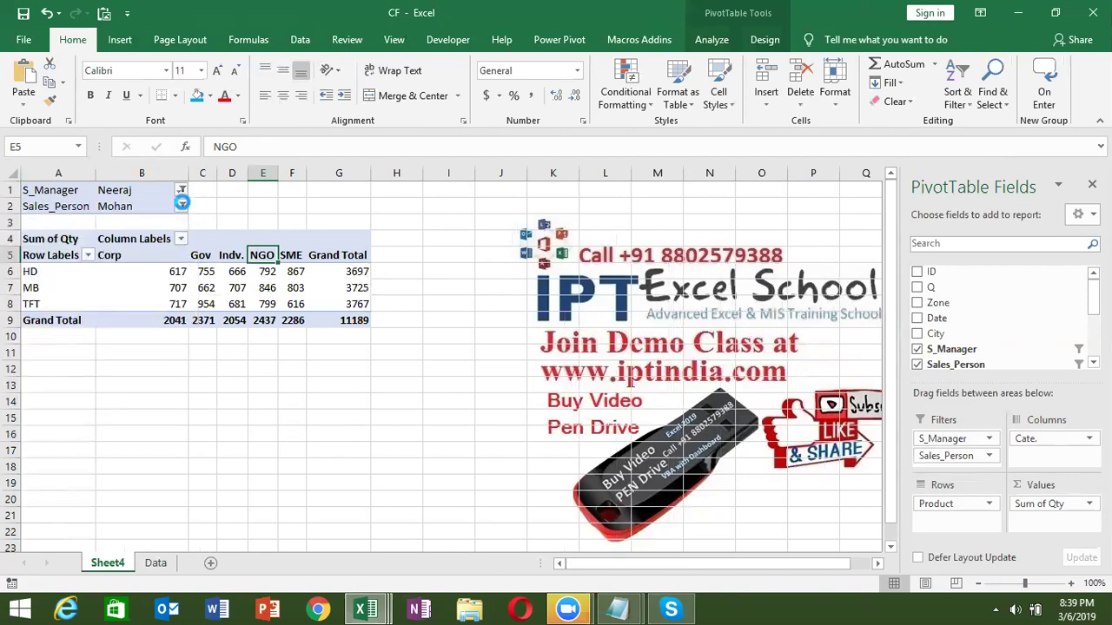
- Reset both the Sales_Person and S_Manager filters to (All)
click(181, 206)
click(30, 252)
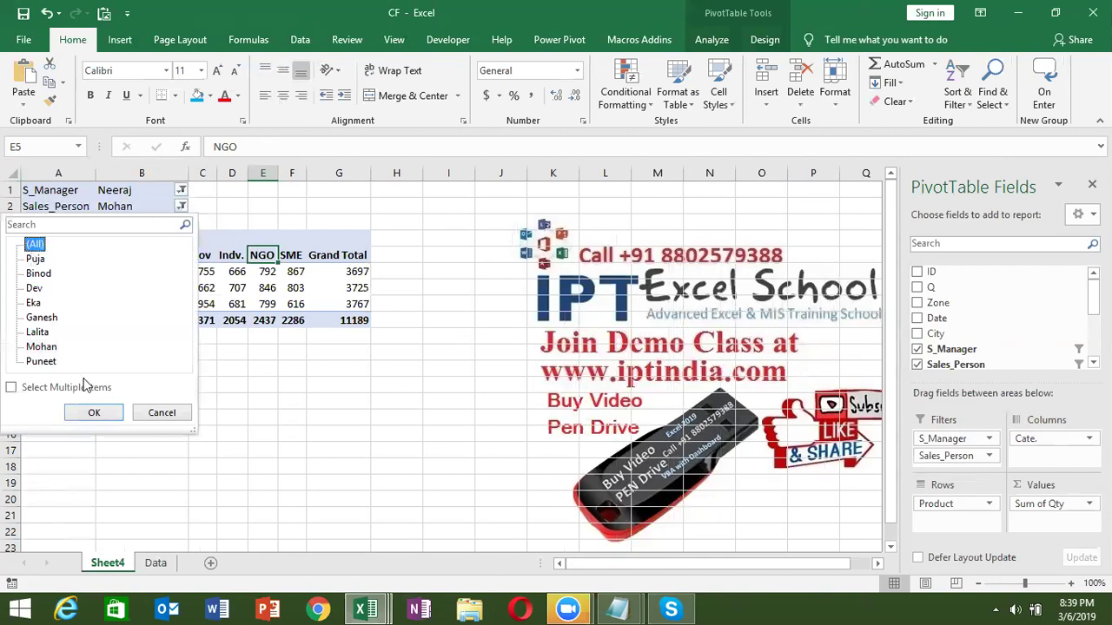
click(94, 412)
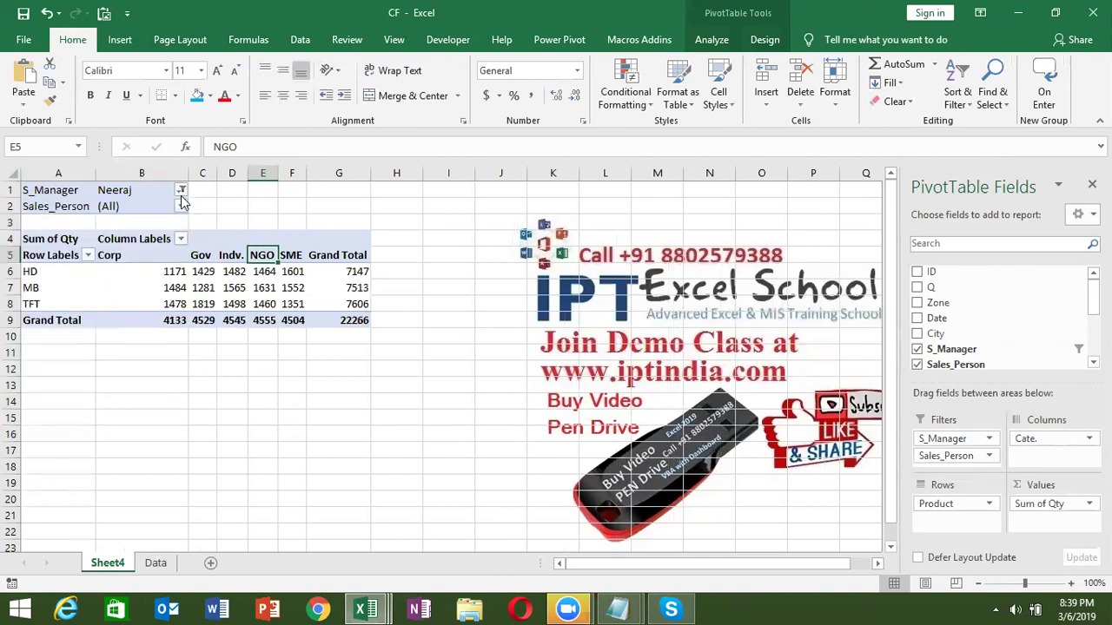
click(182, 200)
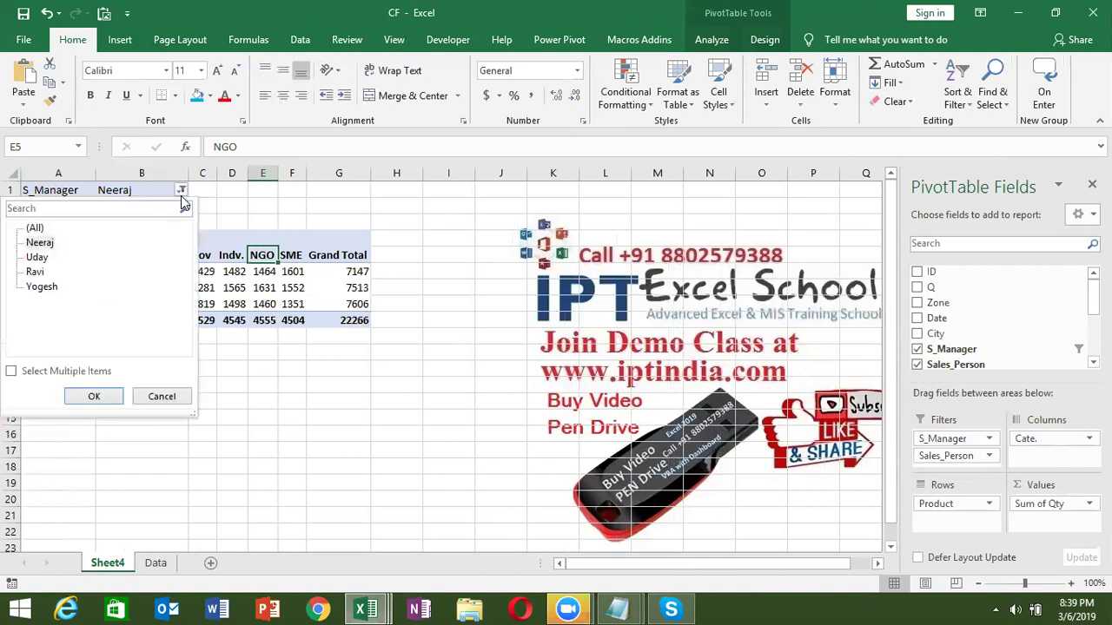
click(41, 233)
click(93, 397)
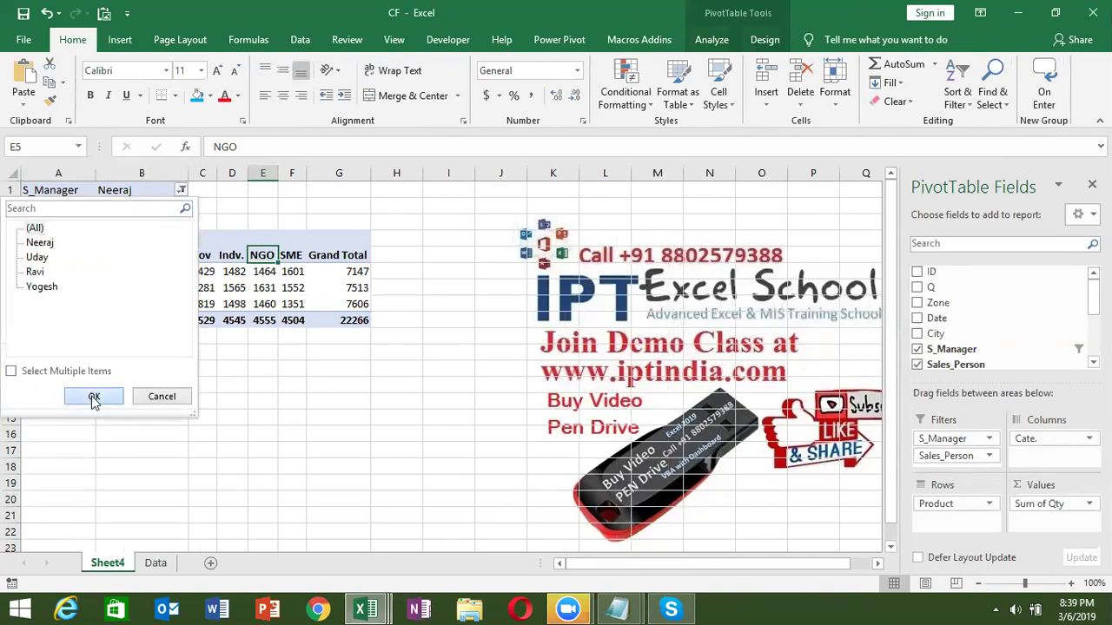
- Insert slicers for Q, Zone, City, S_Manager, Sales_Person and Sub-Cate
click(712, 41)
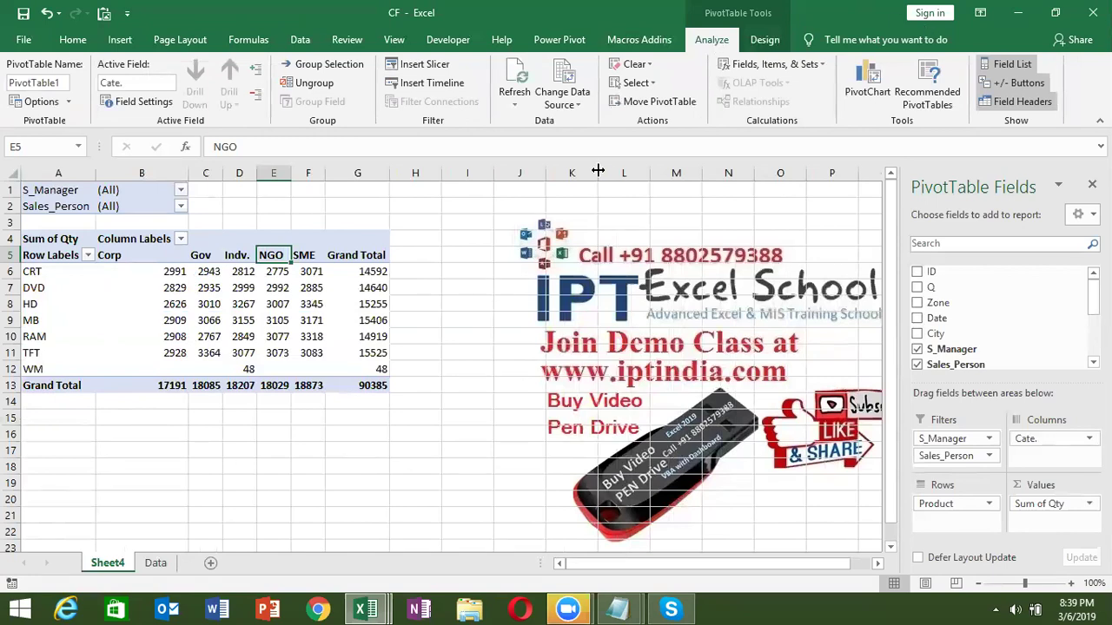
click(413, 69)
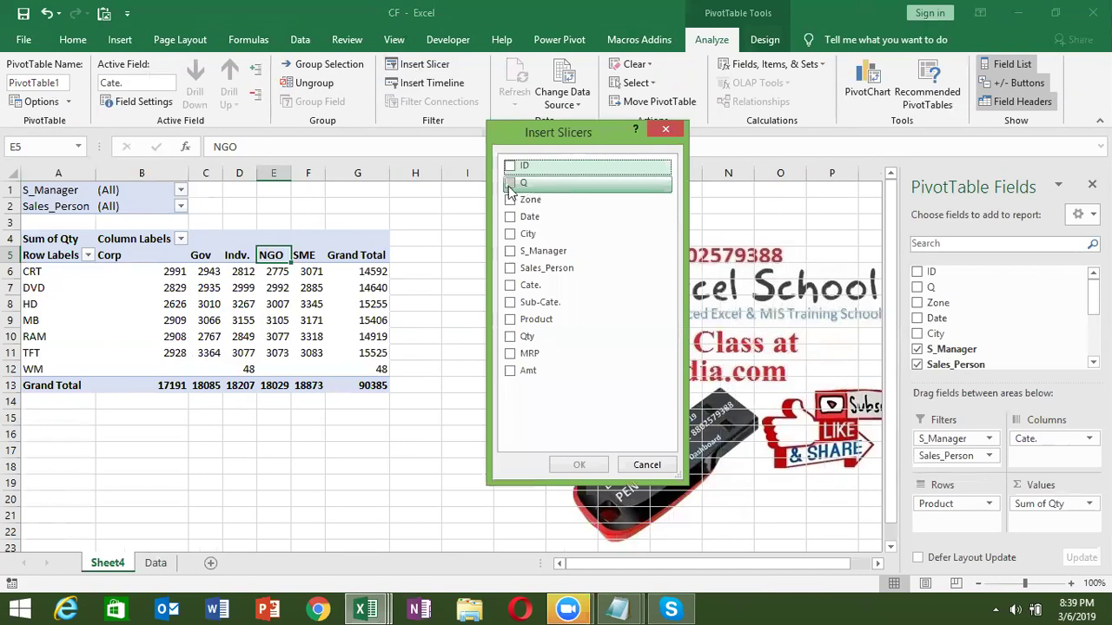
click(509, 185)
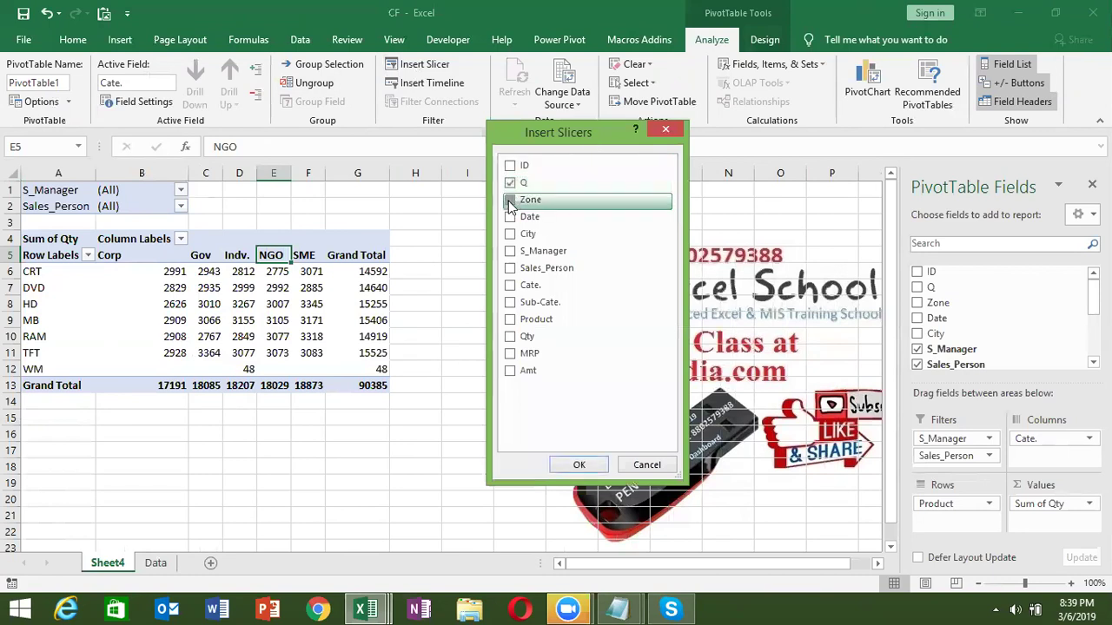
click(509, 200)
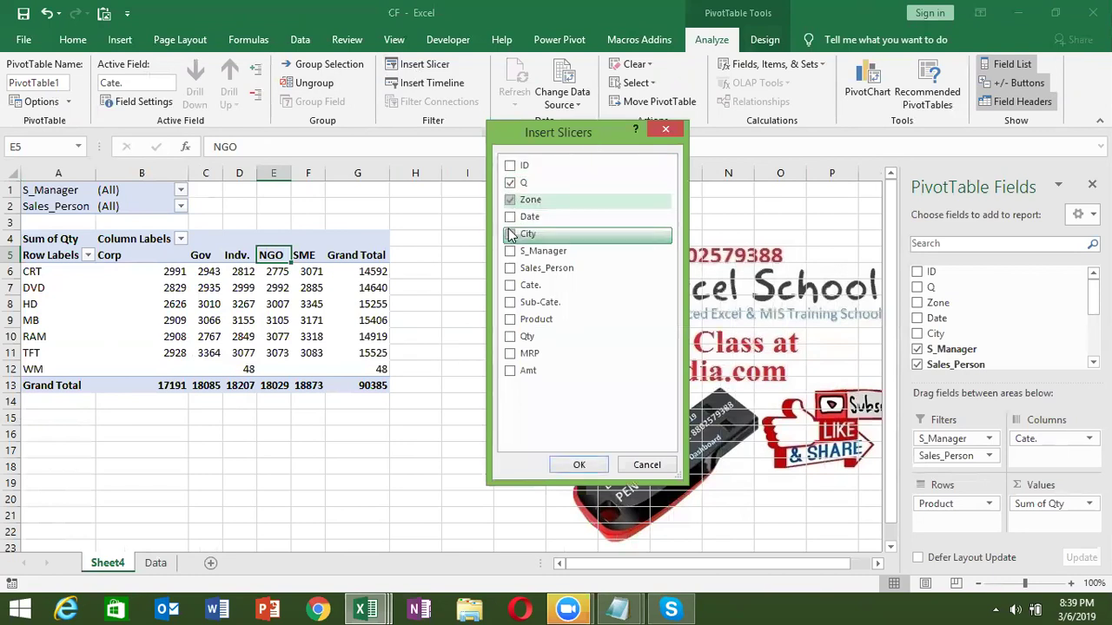
click(510, 235)
click(510, 251)
click(511, 270)
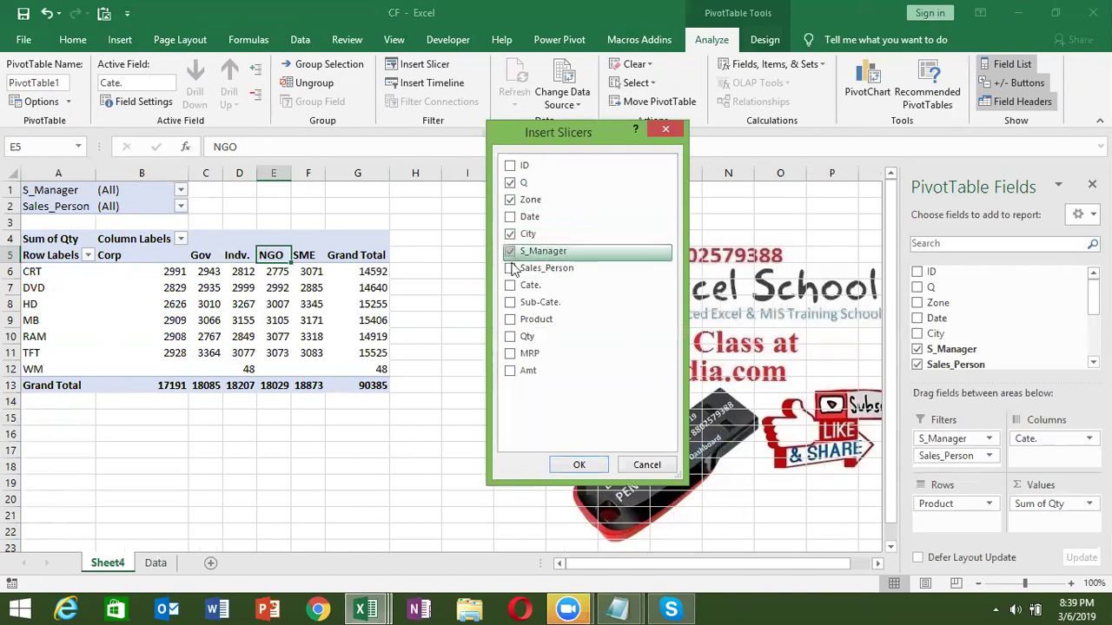
click(510, 303)
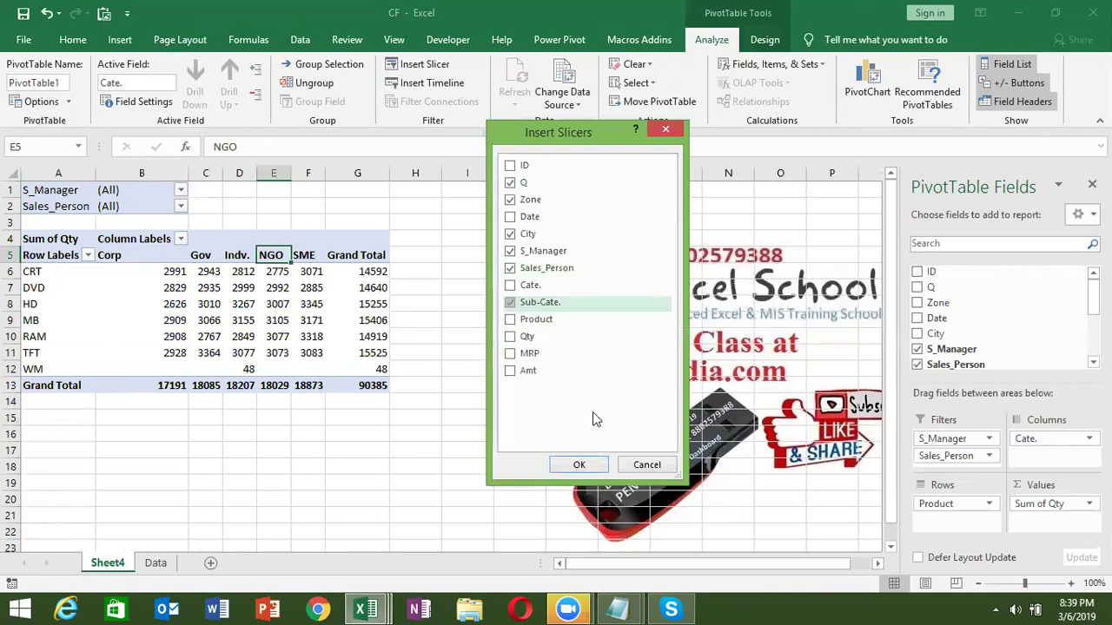
click(578, 466)
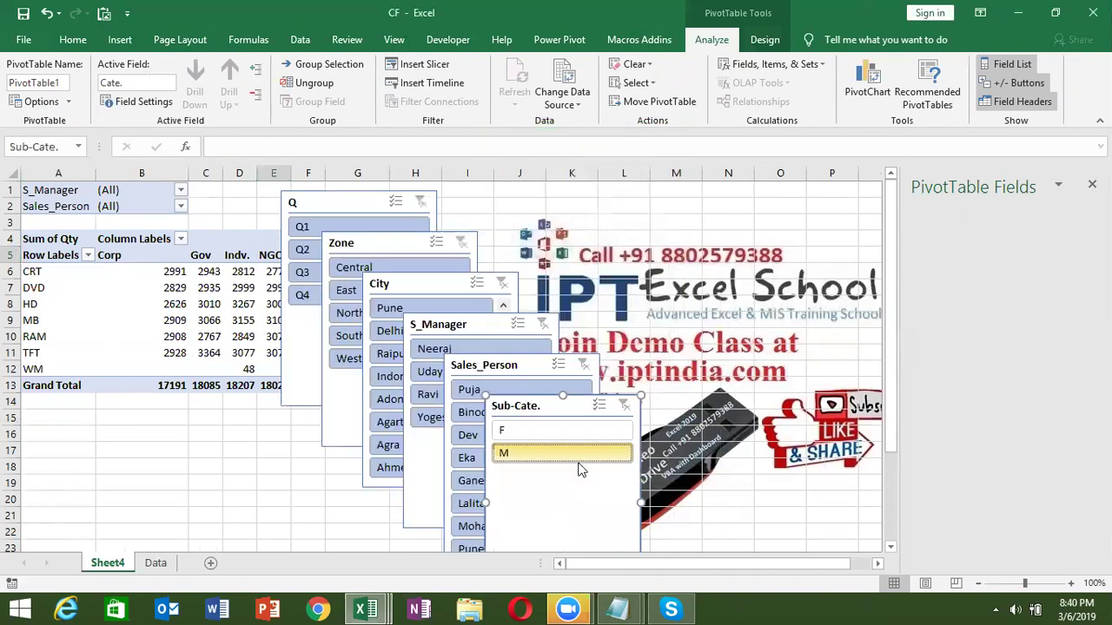
- Arrange the six slicers in a grid to the right of the pivot table
drag(323, 208, 436, 202)
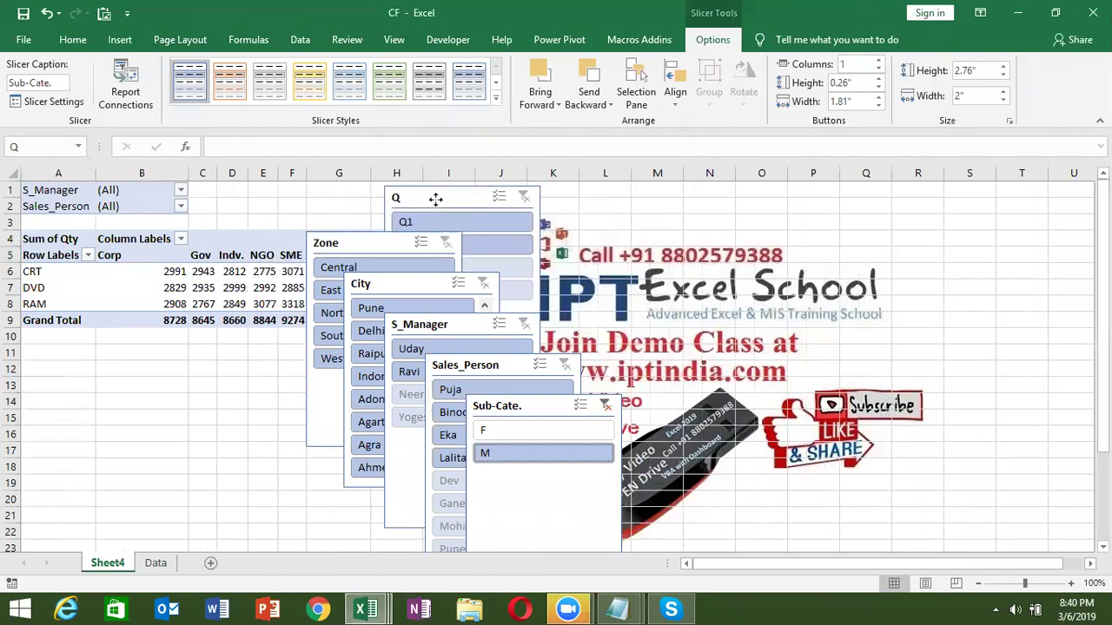
drag(377, 242, 613, 192)
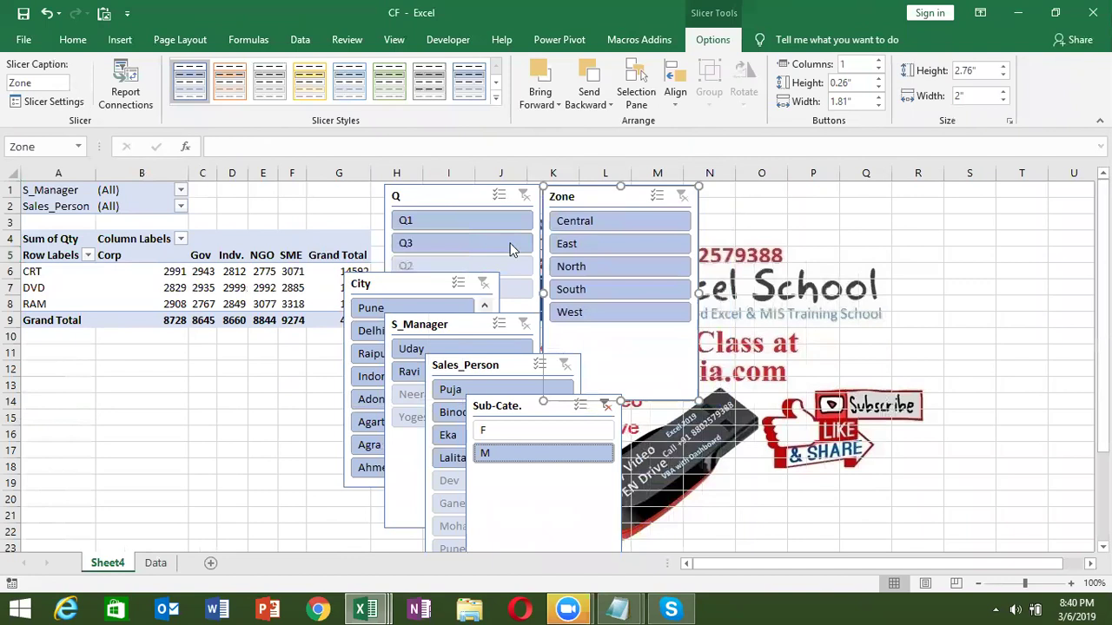
click(450, 280)
drag(450, 279, 866, 187)
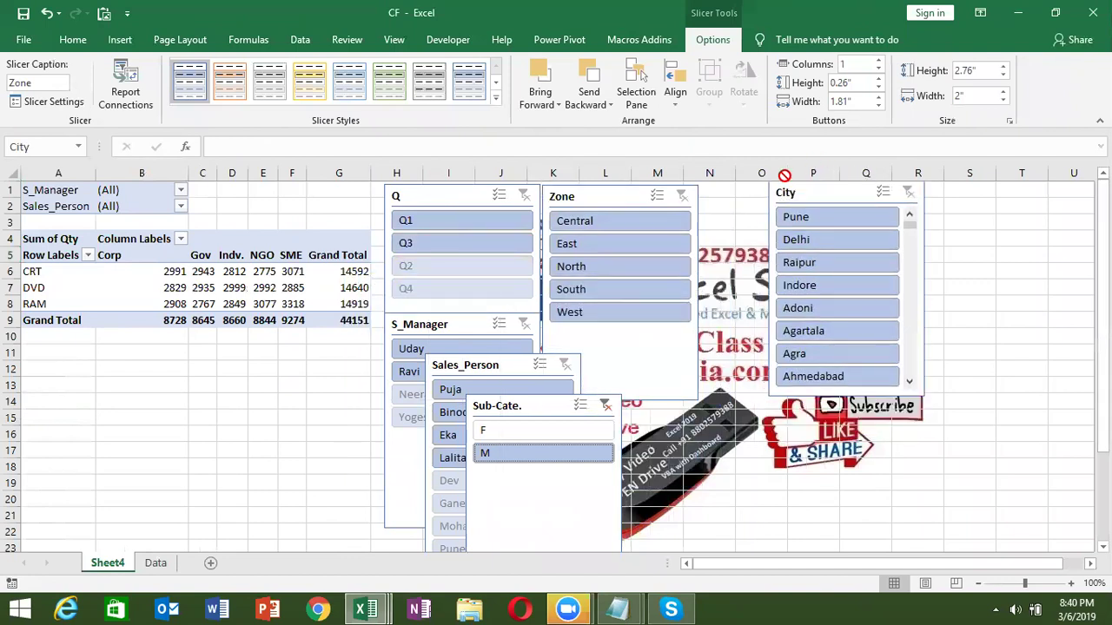
key(ctrl+z)
drag(413, 290, 769, 202)
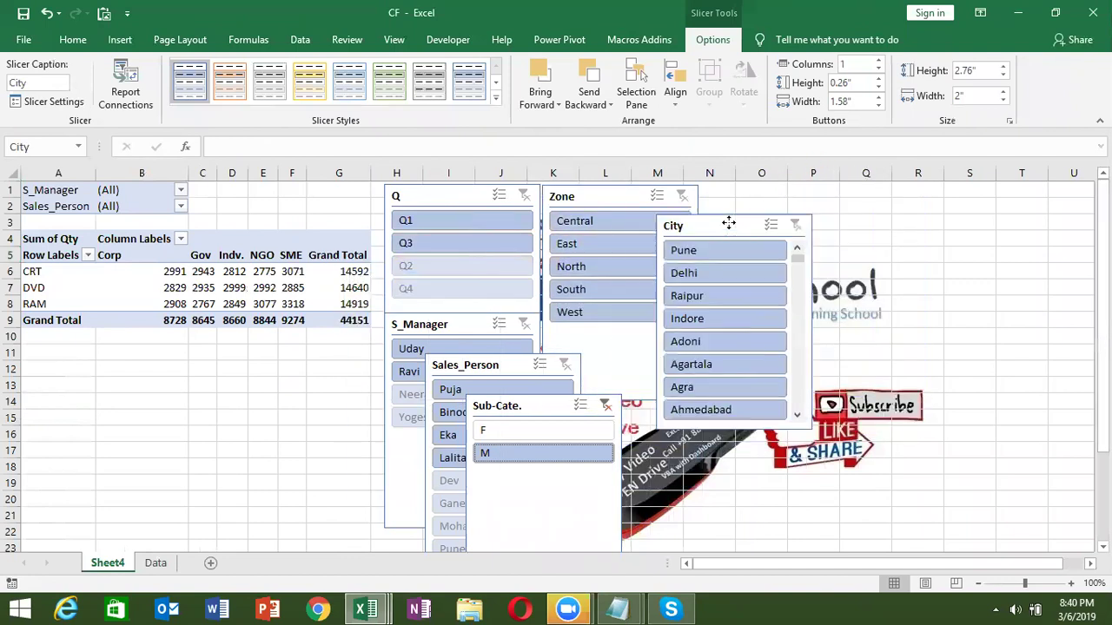
mouse_move(410, 324)
mouse_down()
mouse_move(892, 233)
mouse_move(889, 193)
mouse_up()
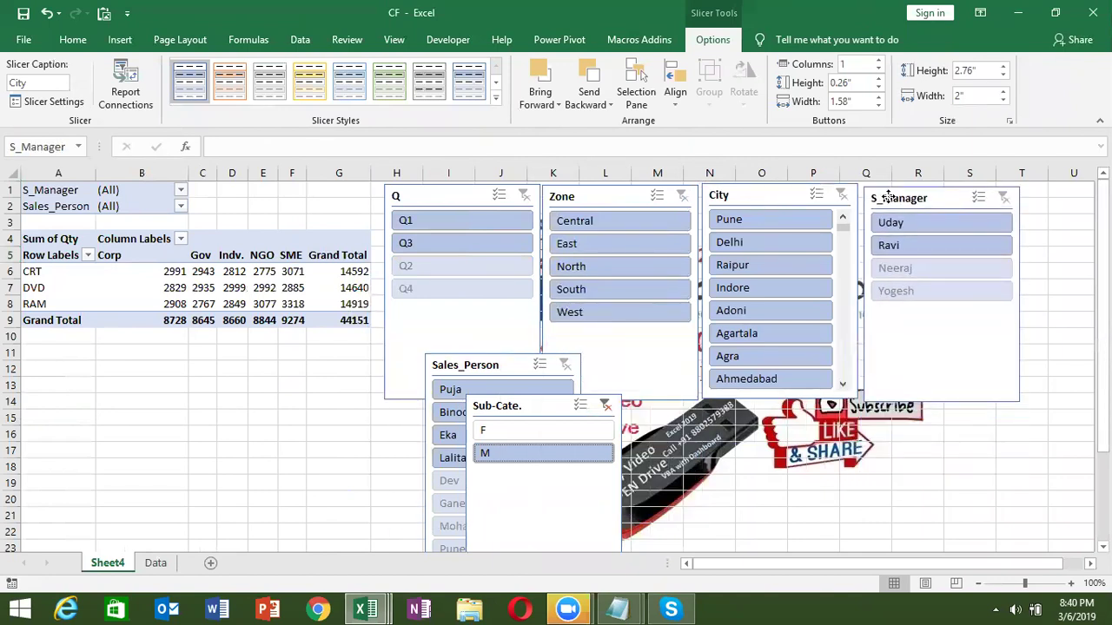
drag(545, 405, 940, 319)
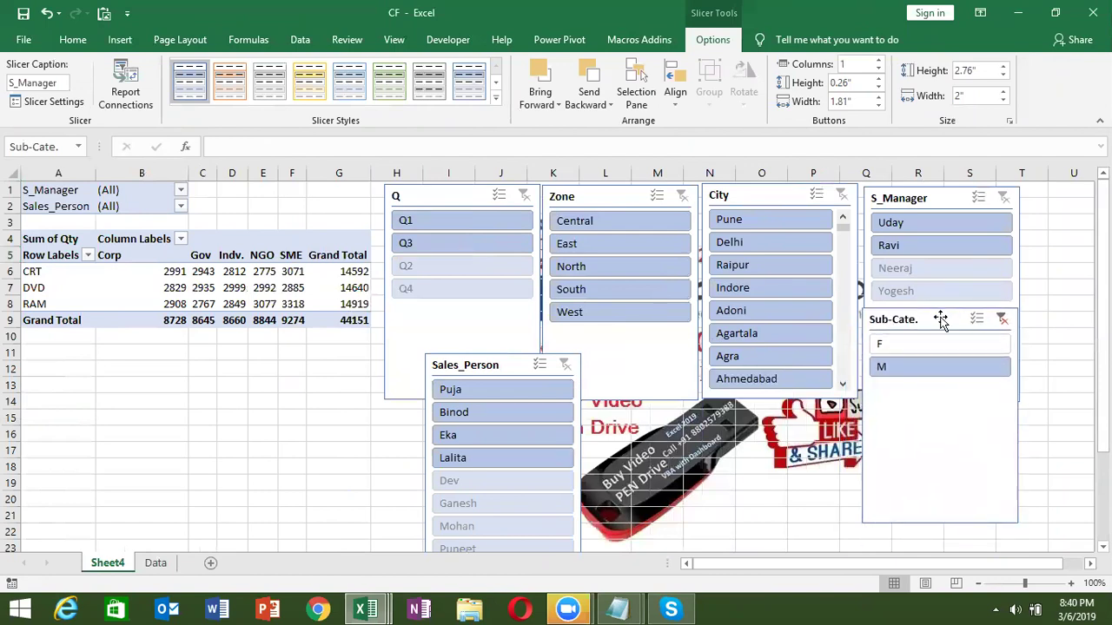
mouse_move(503, 354)
mouse_down()
mouse_move(473, 334)
mouse_move(468, 314)
mouse_up()
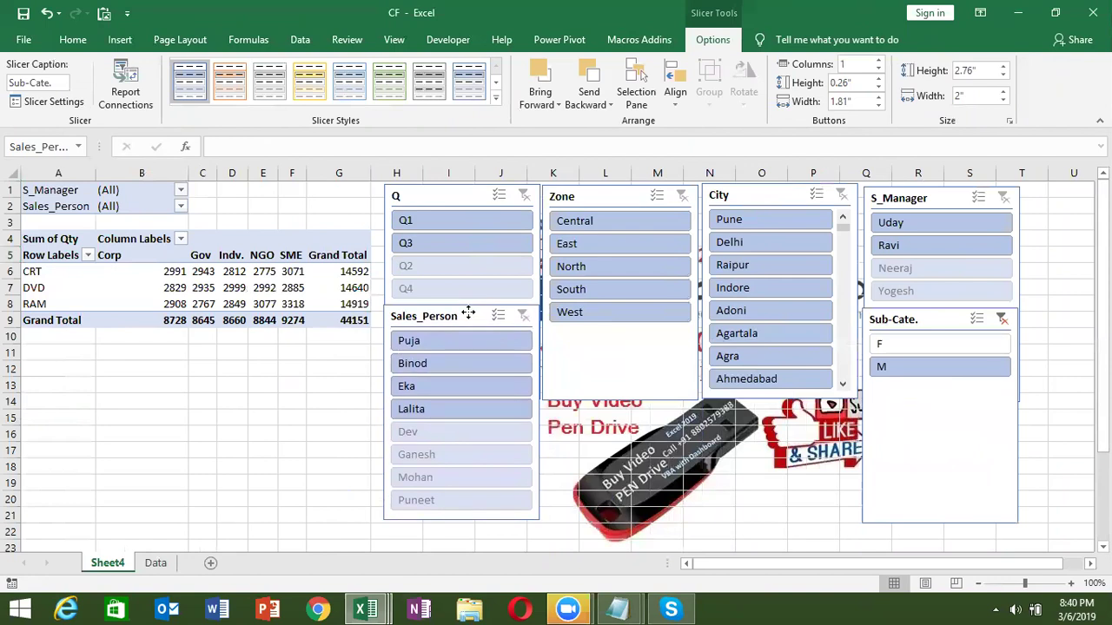
click(335, 416)
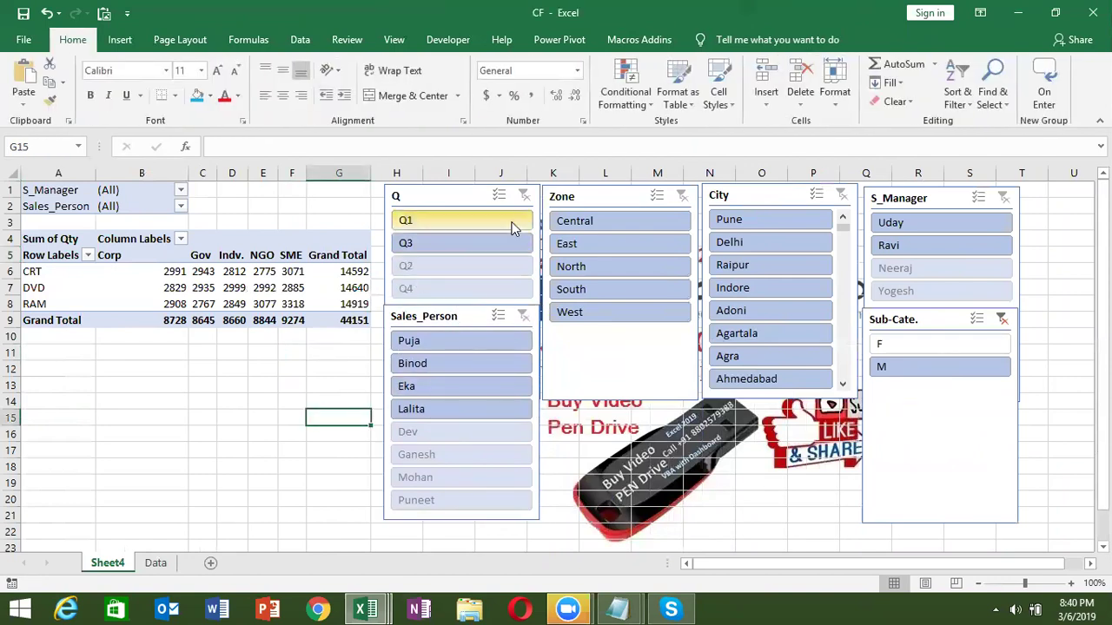
- Clear the Sub-Cate. slicer, then try filtering by Q1 and by East and clear each
click(1001, 320)
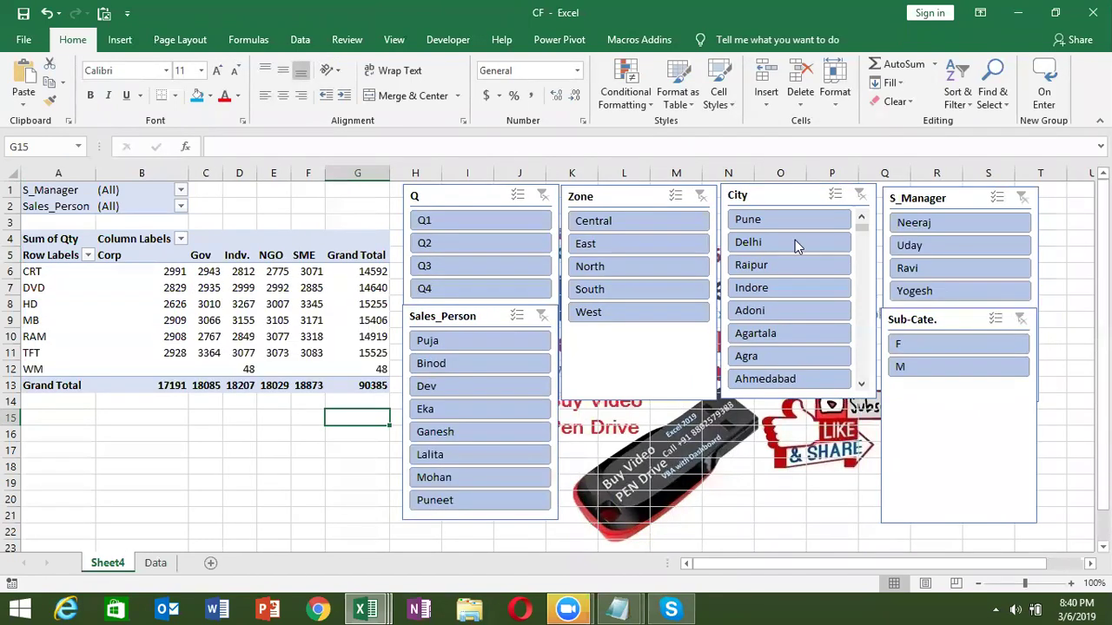
click(477, 220)
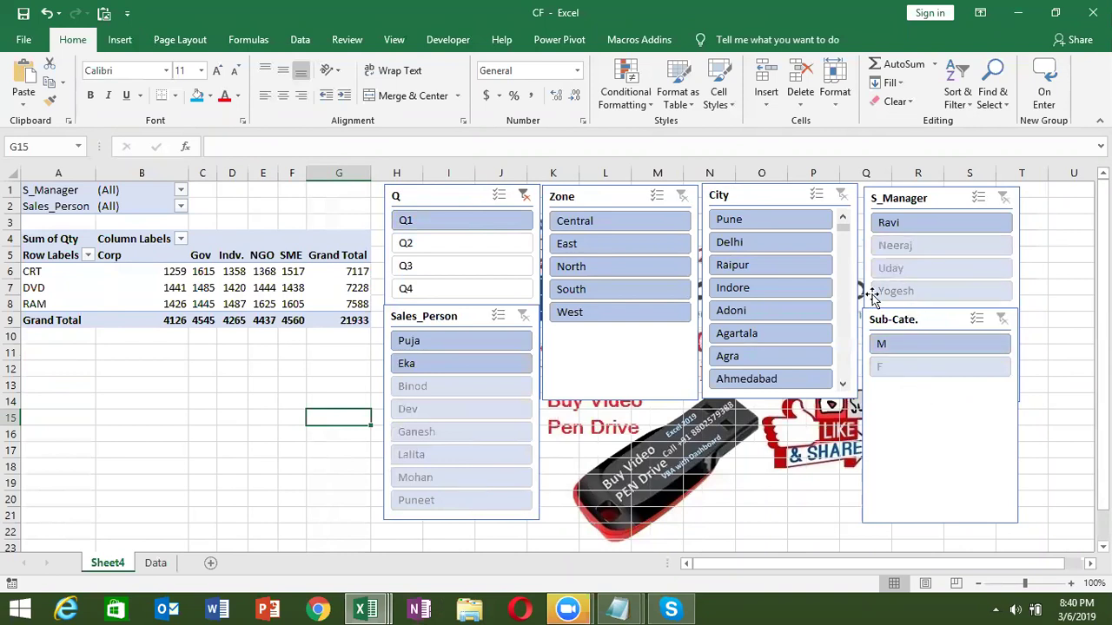
click(526, 196)
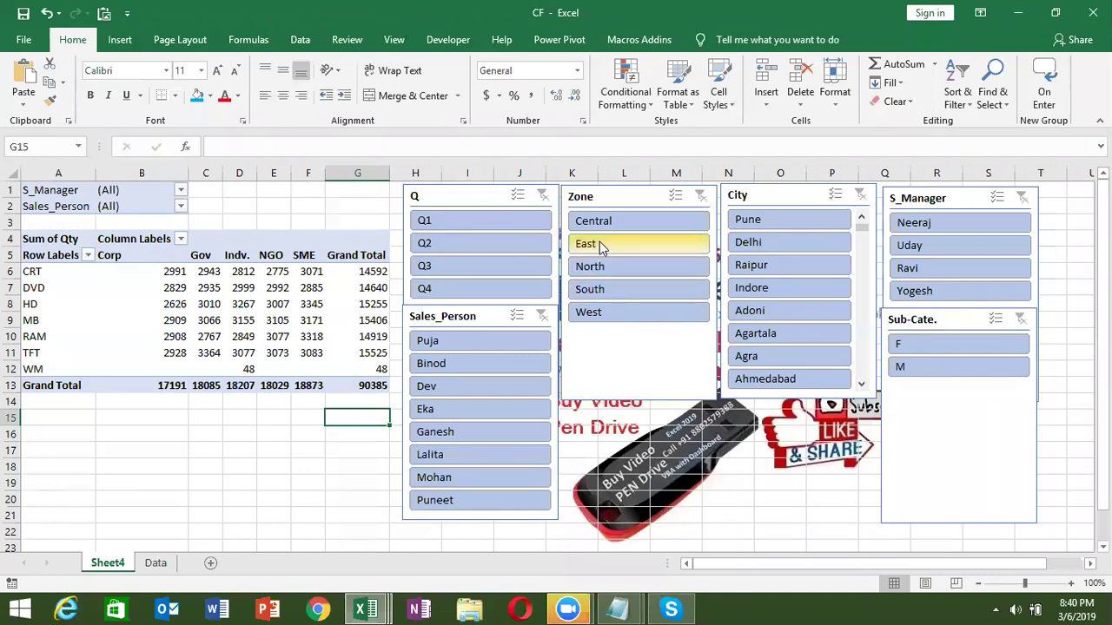
click(599, 242)
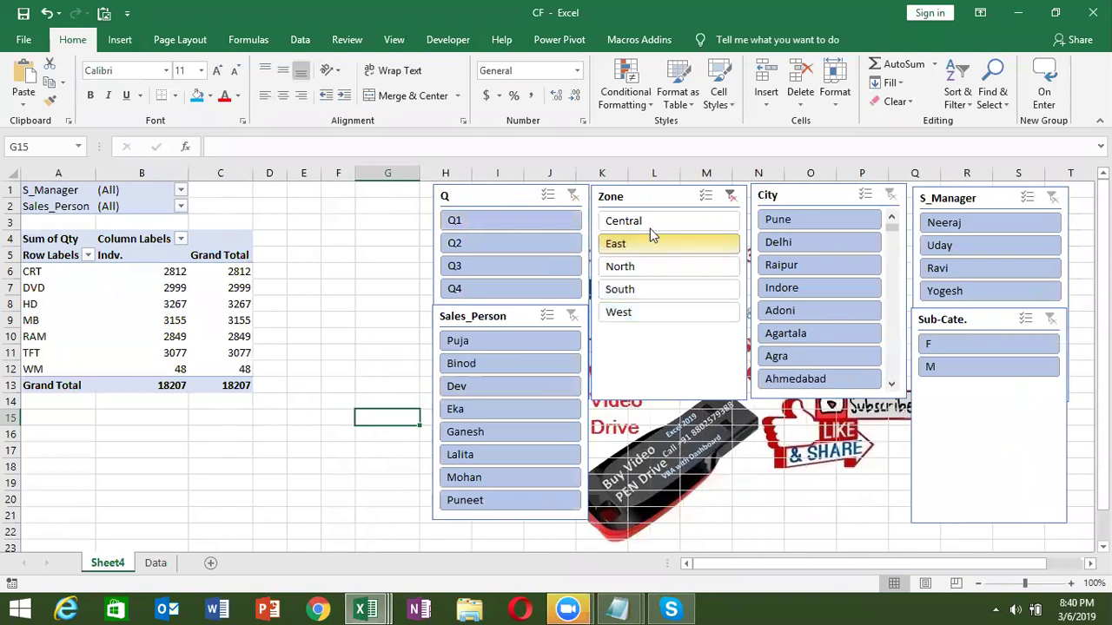
click(731, 195)
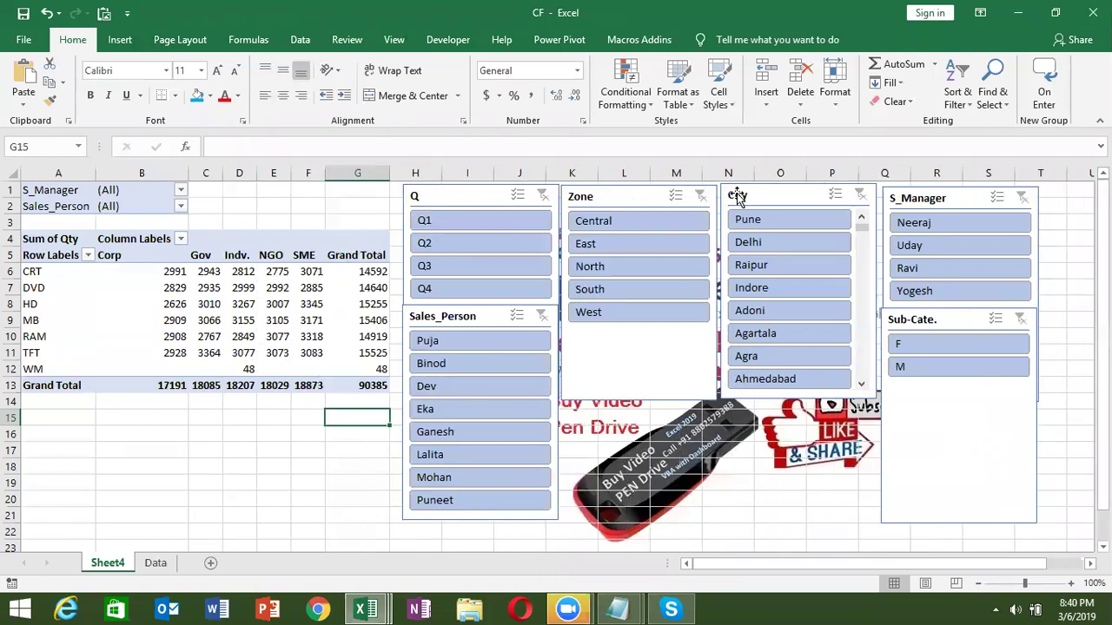
- Filter the quarter slicer to Q1 and Q2 together, then clear it
click(532, 217)
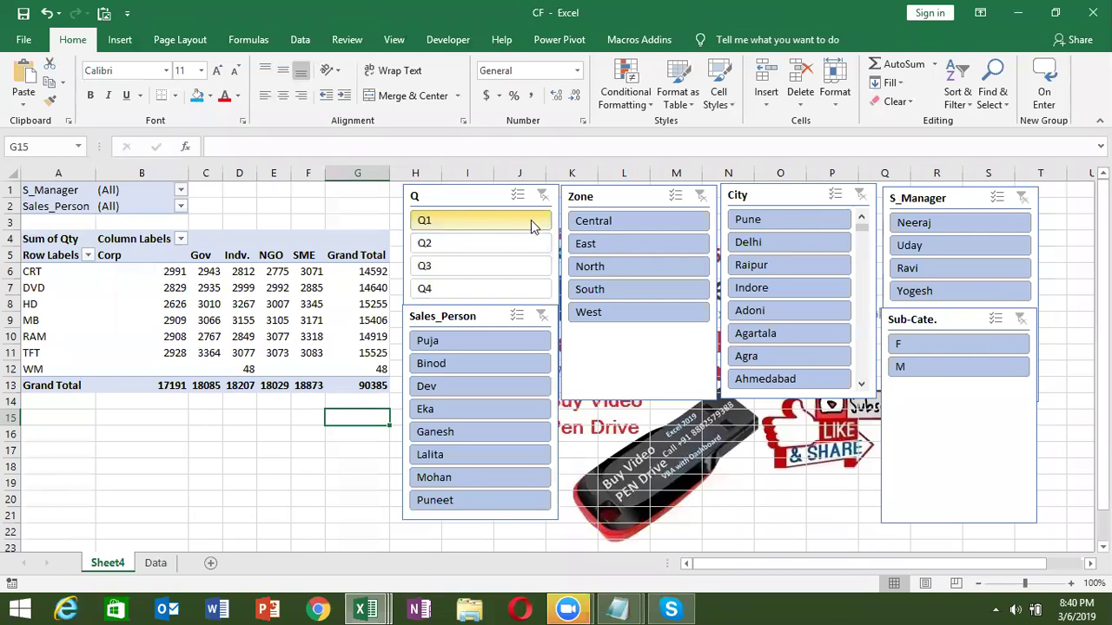
ctrl+click(534, 250)
drag(532, 250, 533, 250)
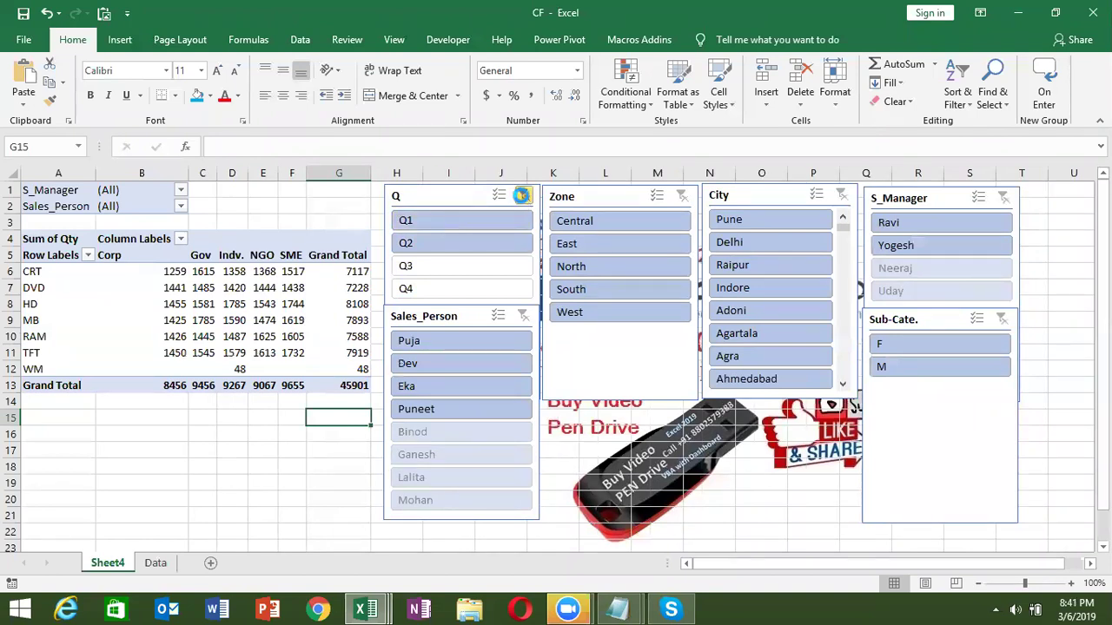
click(524, 194)
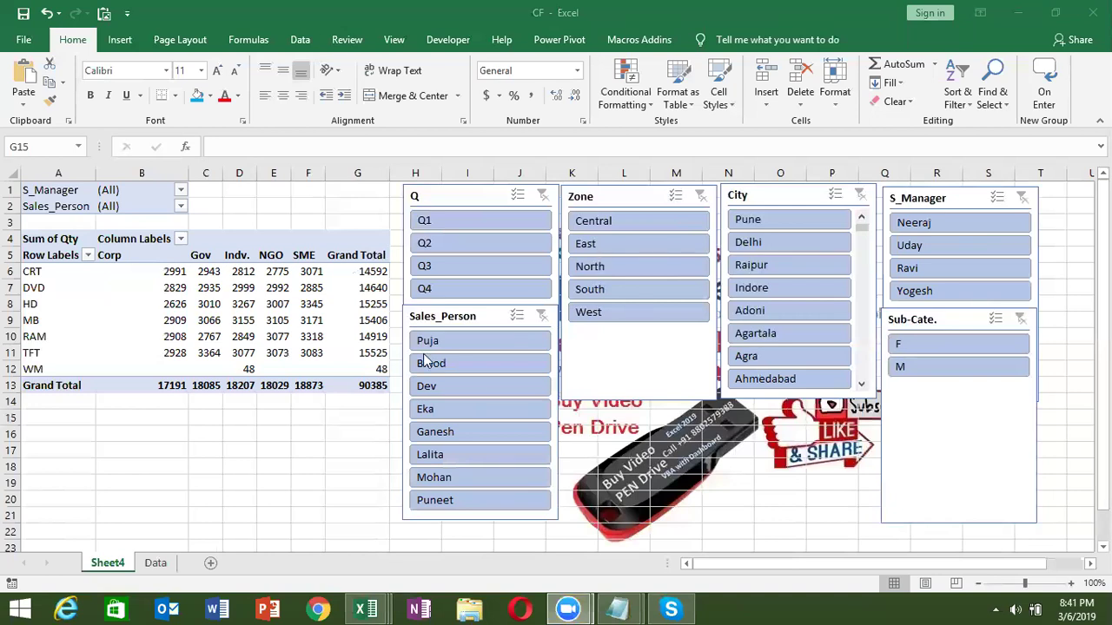
- Create a second PivotTable from Data!$A$1:$M$1784 placed on Sheet4 at cell A16
click(154, 563)
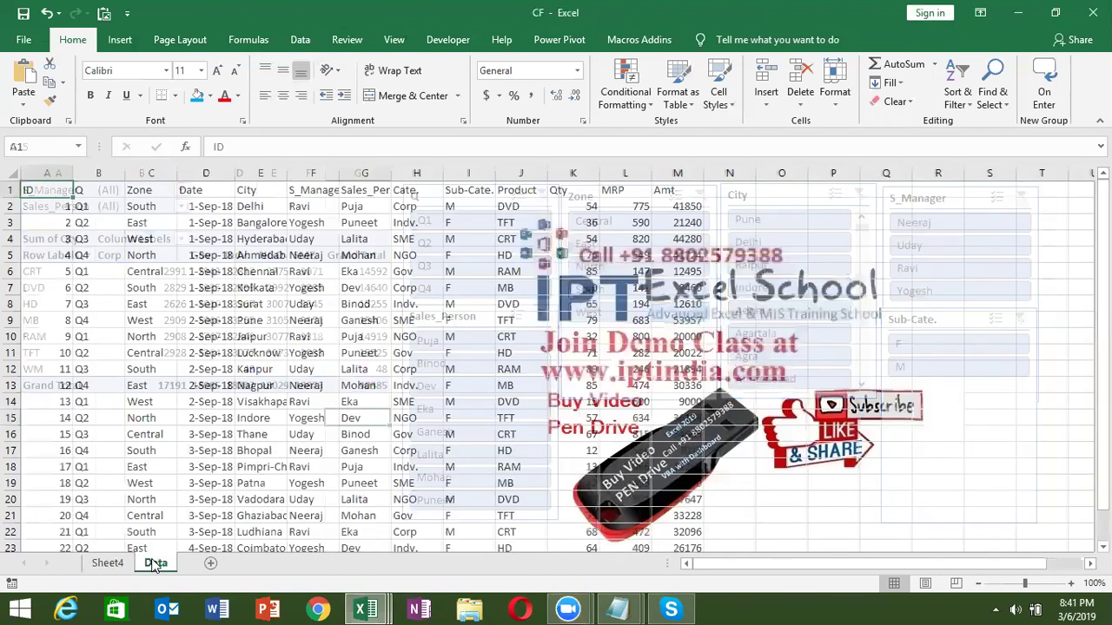
click(120, 40)
click(30, 77)
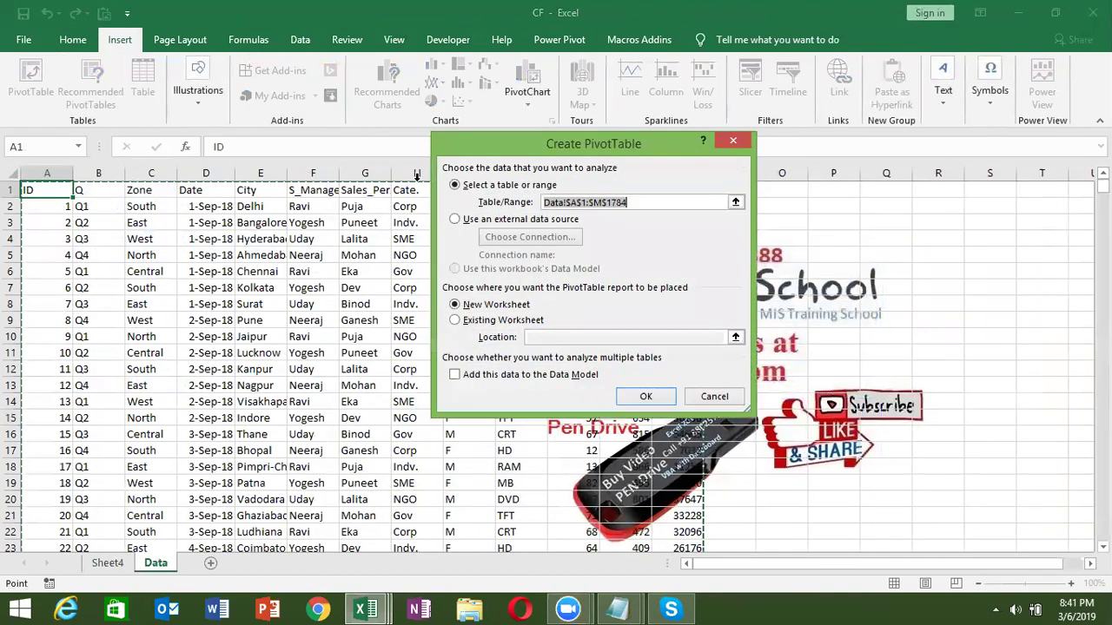
click(501, 323)
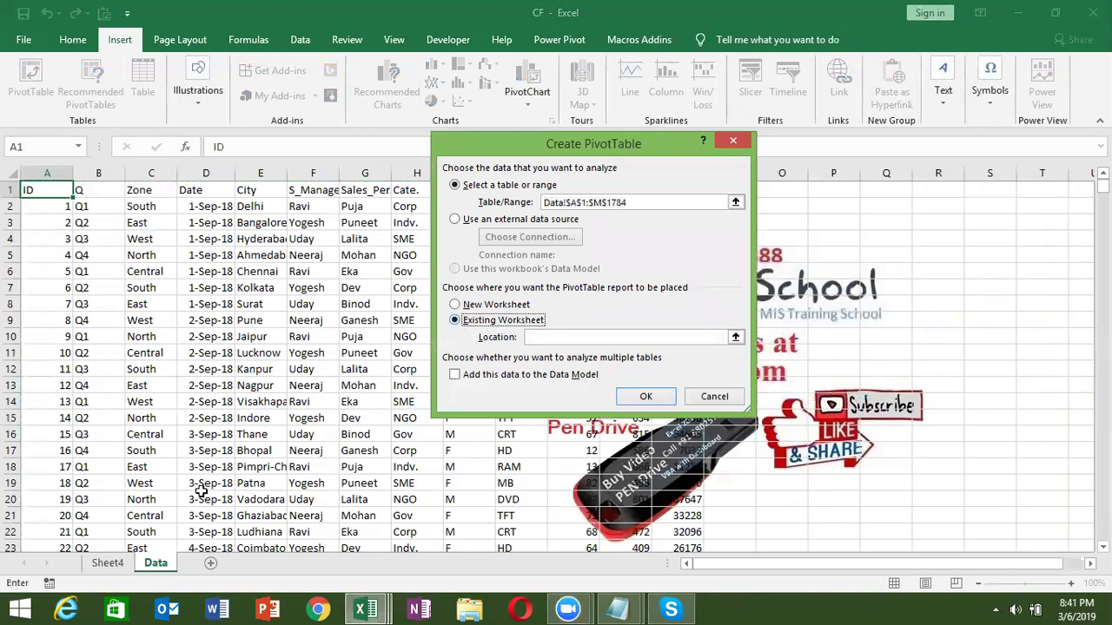
click(115, 566)
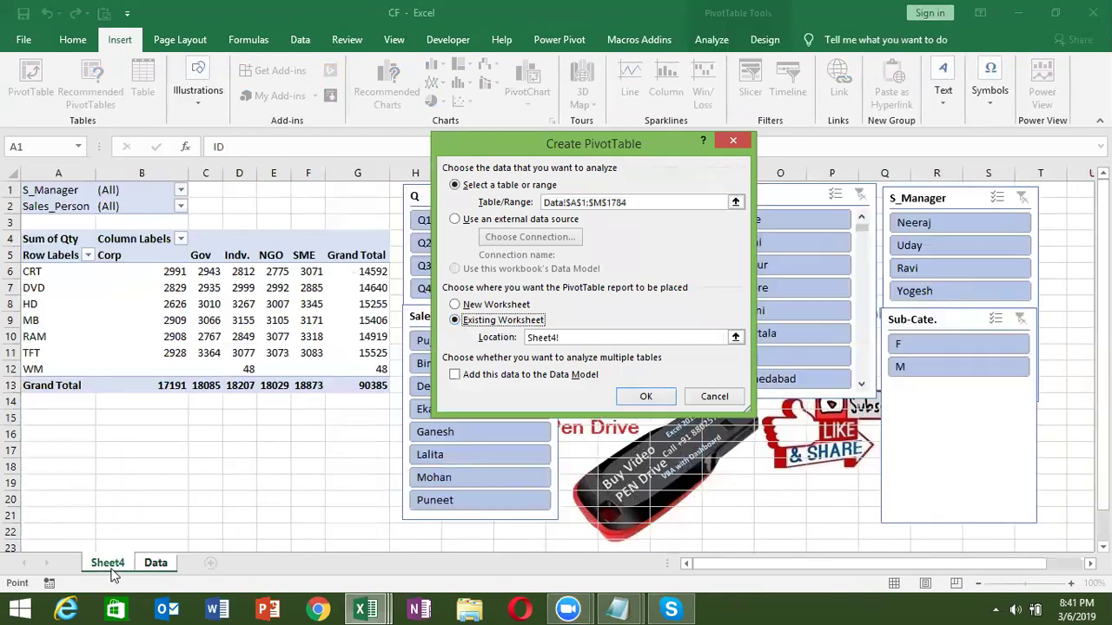
click(40, 432)
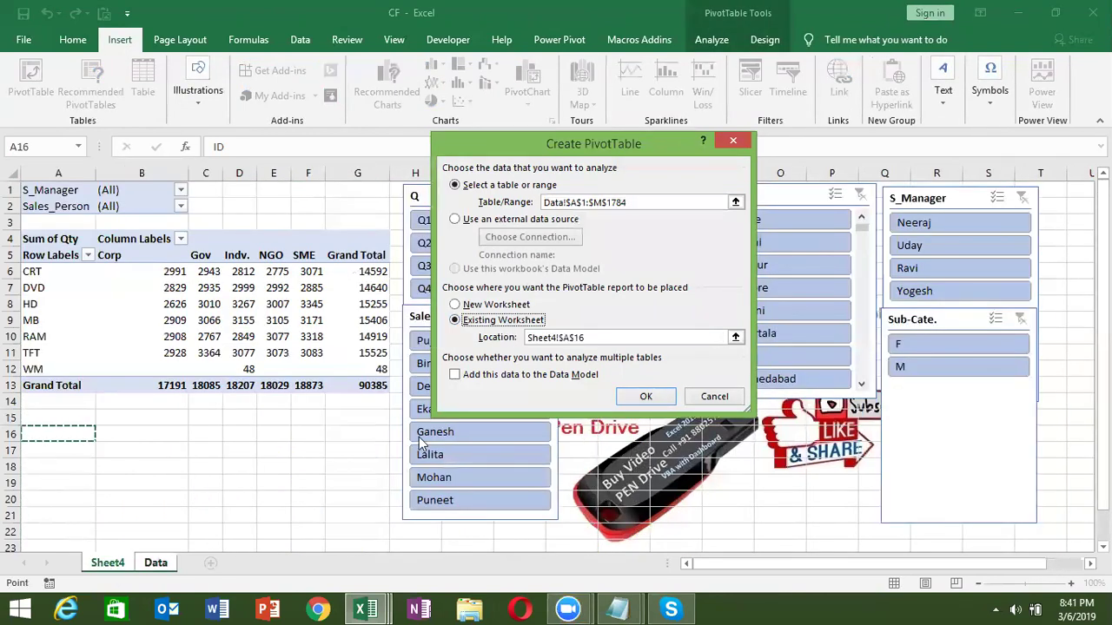
click(638, 398)
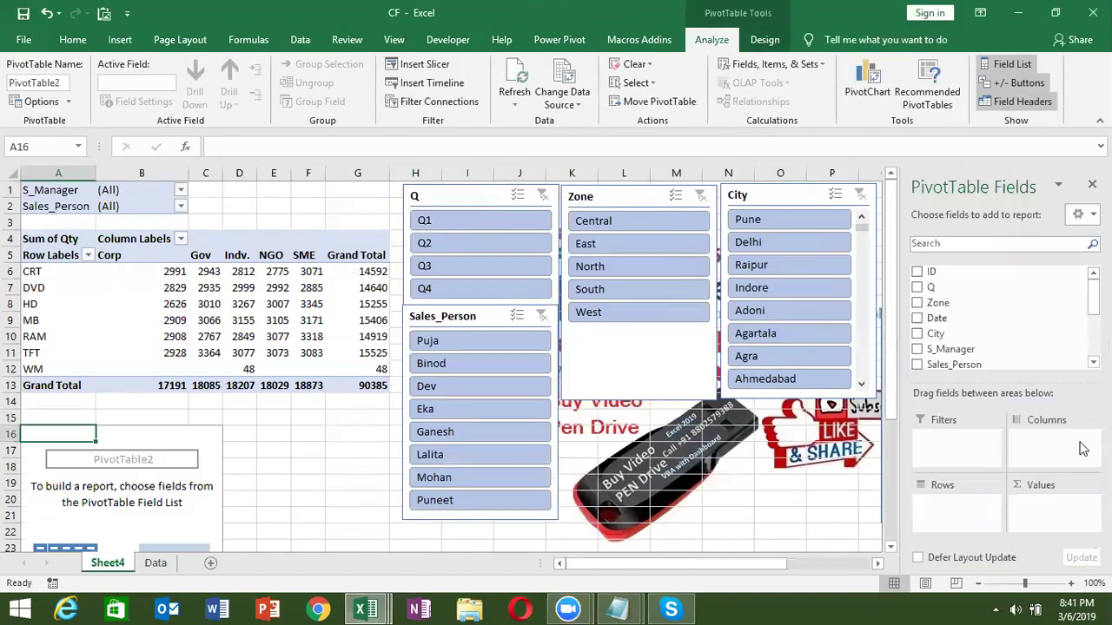
- Lay out the second pivot with Product rows, Cate. columns and summed Amt values
drag(1025, 347, 991, 320)
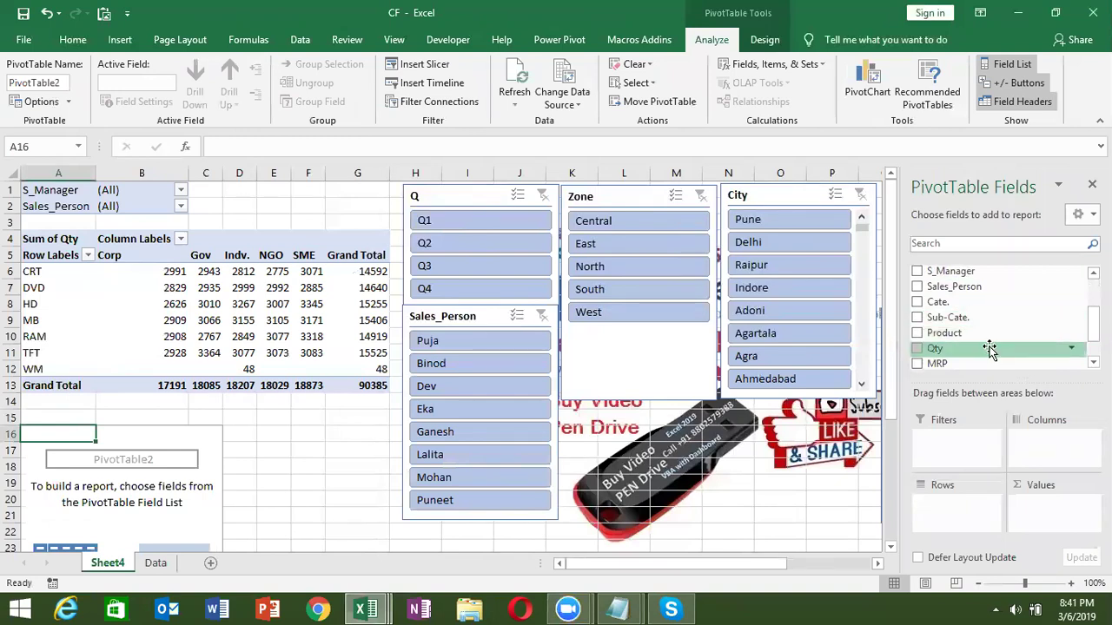
drag(987, 332, 950, 509)
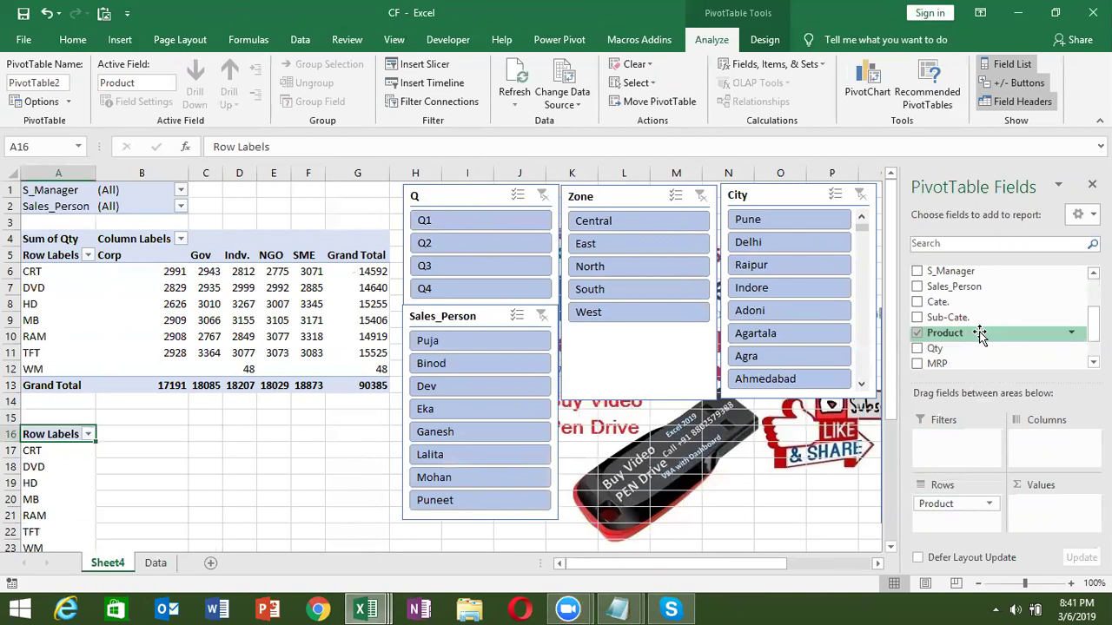
mouse_move(992, 302)
mouse_down()
mouse_move(1062, 425)
mouse_move(1044, 444)
mouse_up()
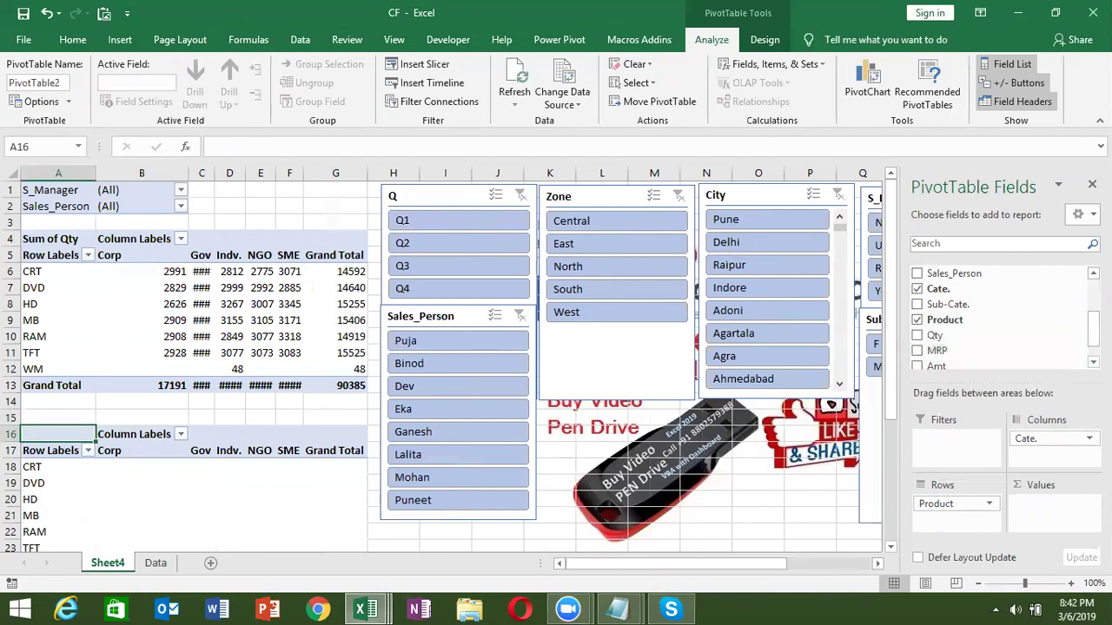
scroll(998, 359, down, 1)
drag(1001, 359, 1042, 513)
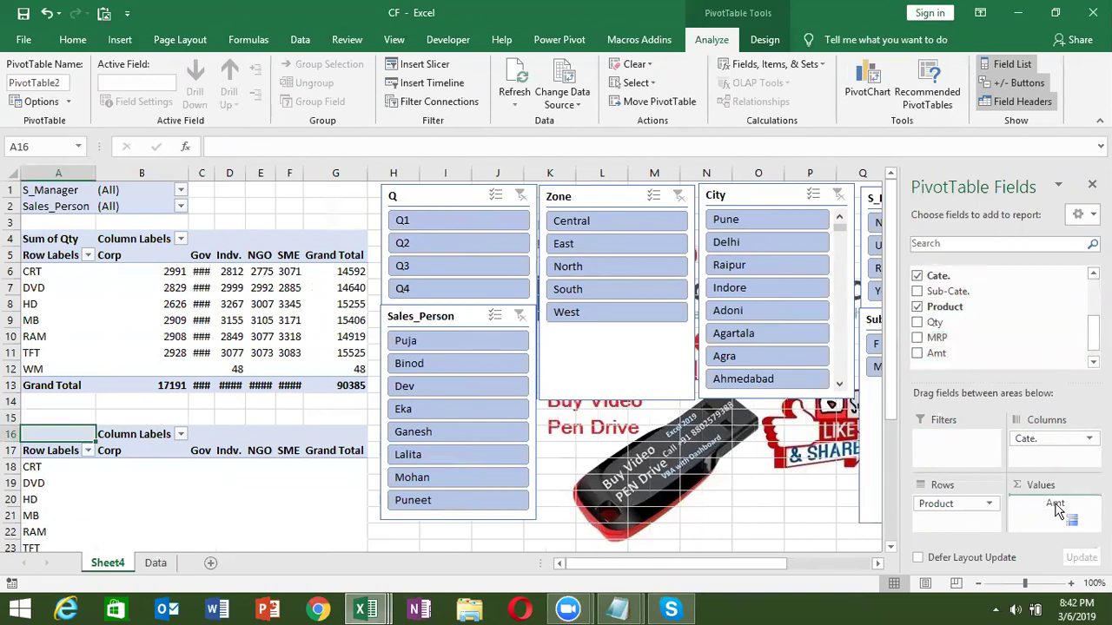
click(721, 514)
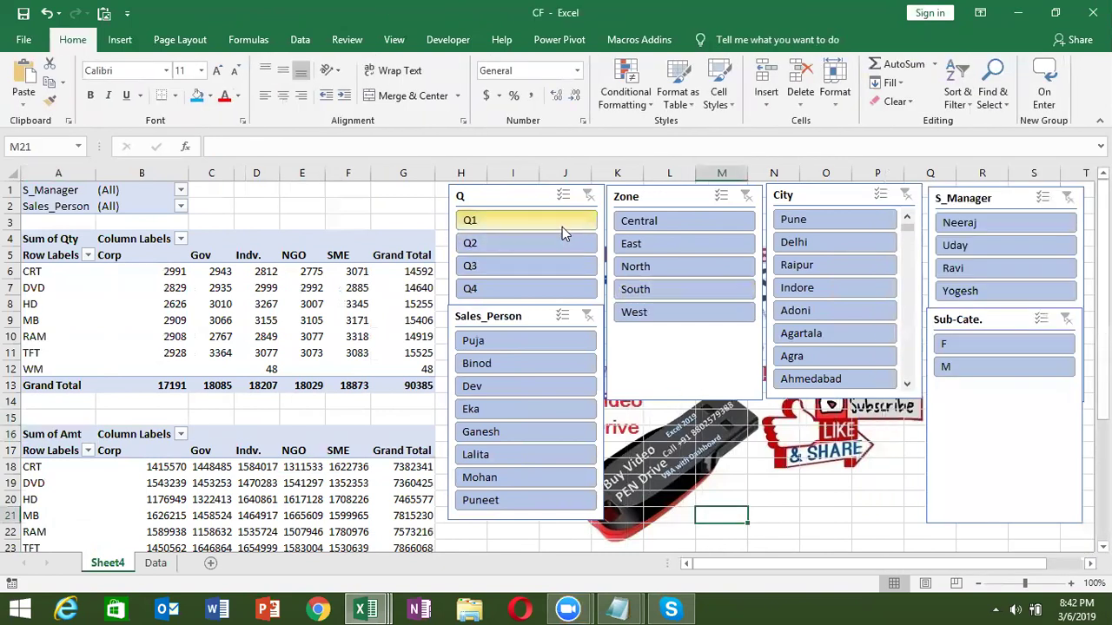
- Filter the pivots to Q1, autofit all columns so amounts show, then clear the quarter filter
click(561, 222)
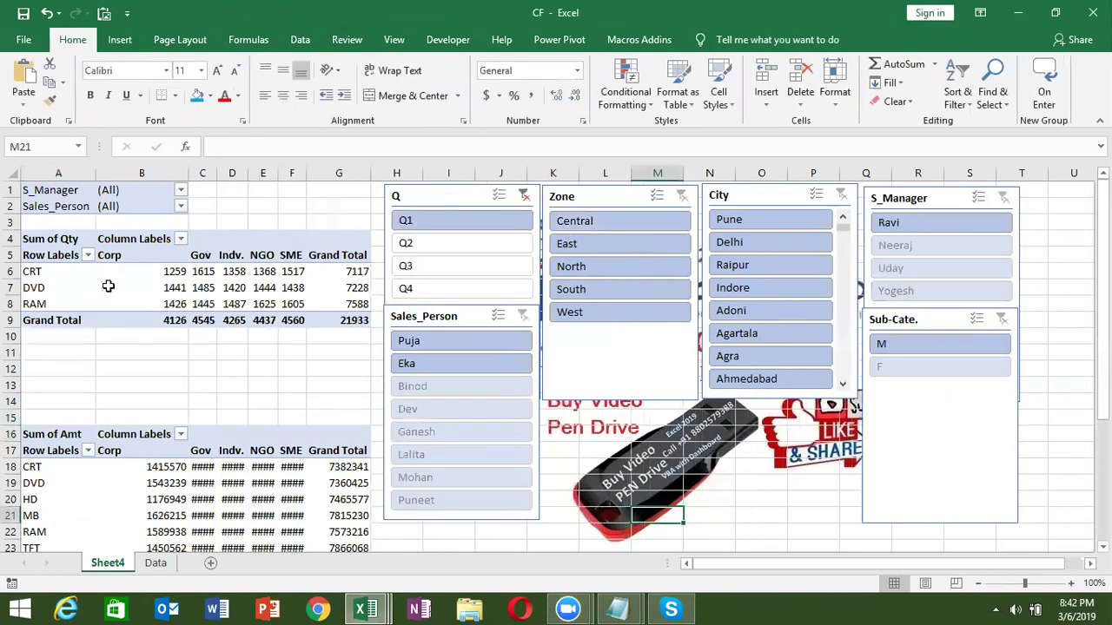
click(203, 499)
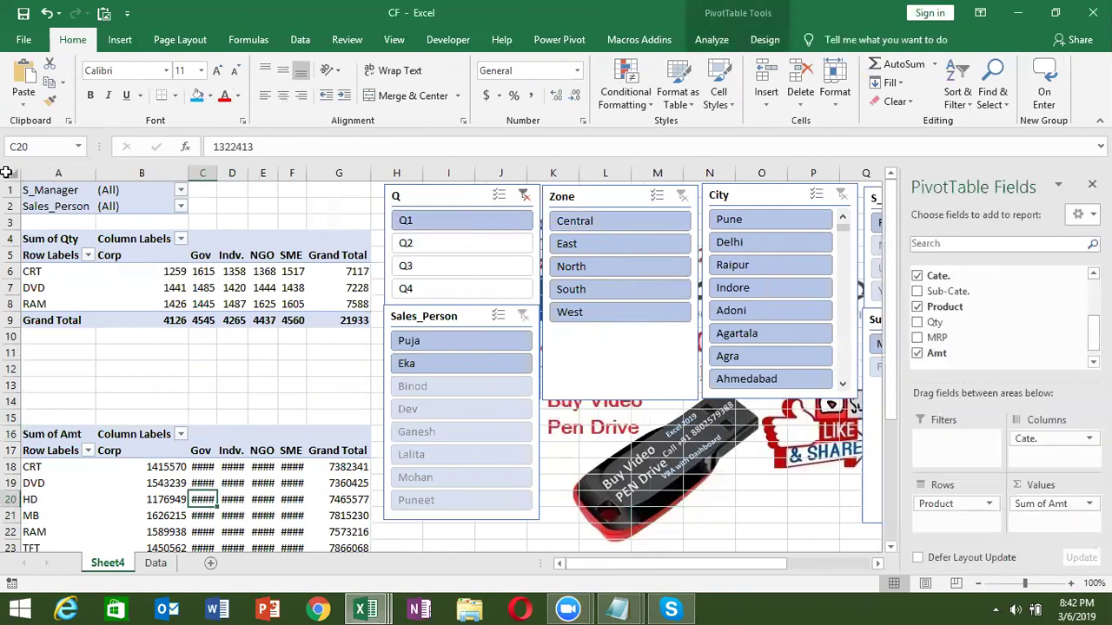
click(7, 172)
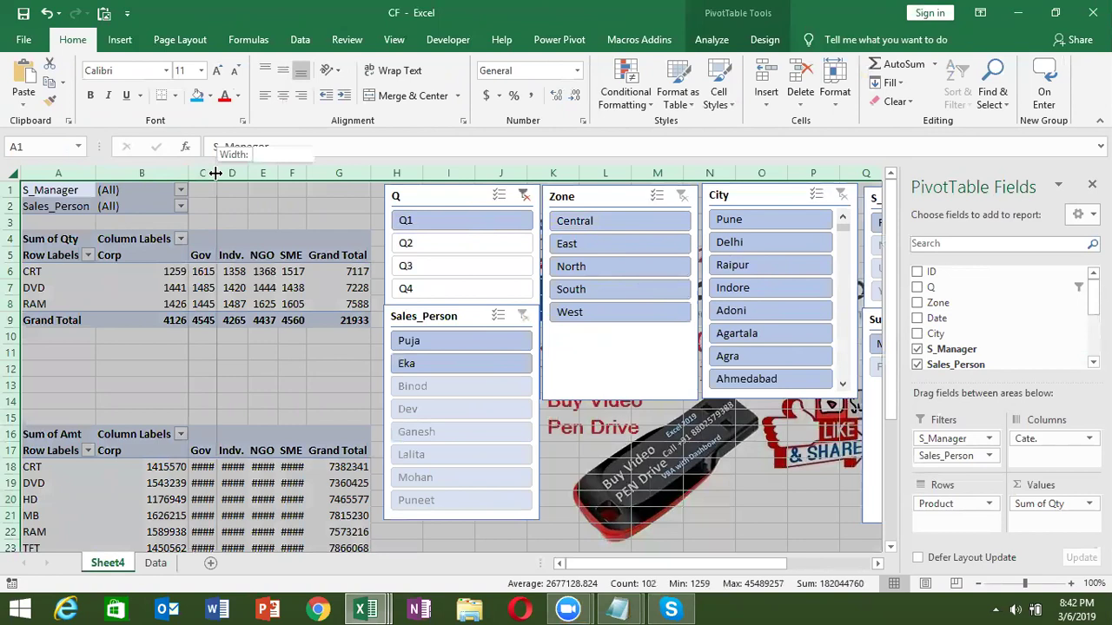
double_click(215, 172)
click(258, 401)
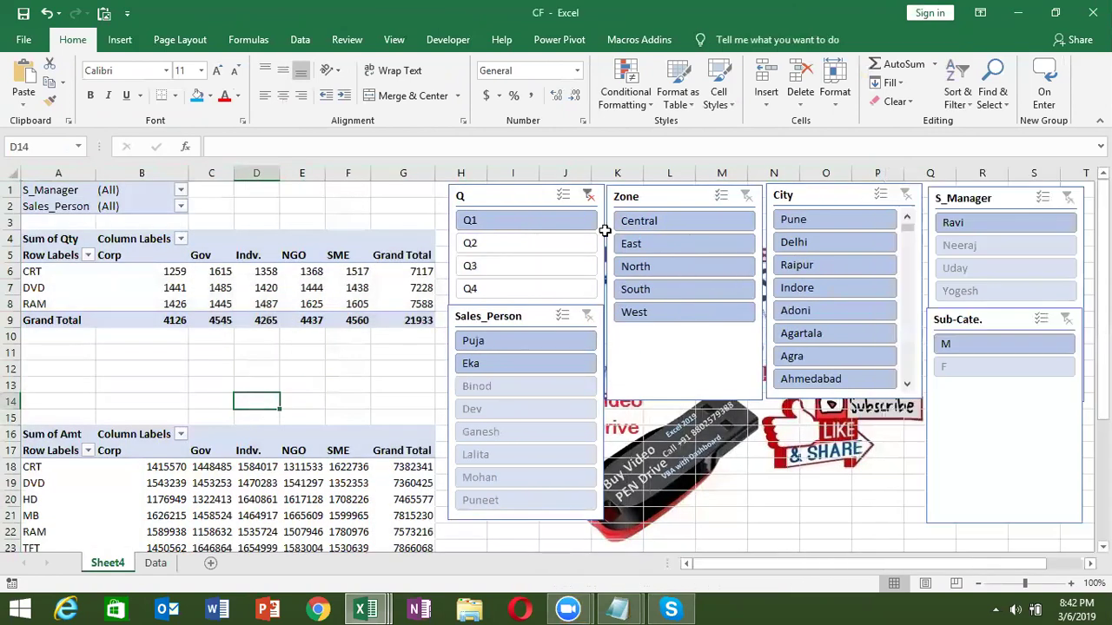
click(591, 196)
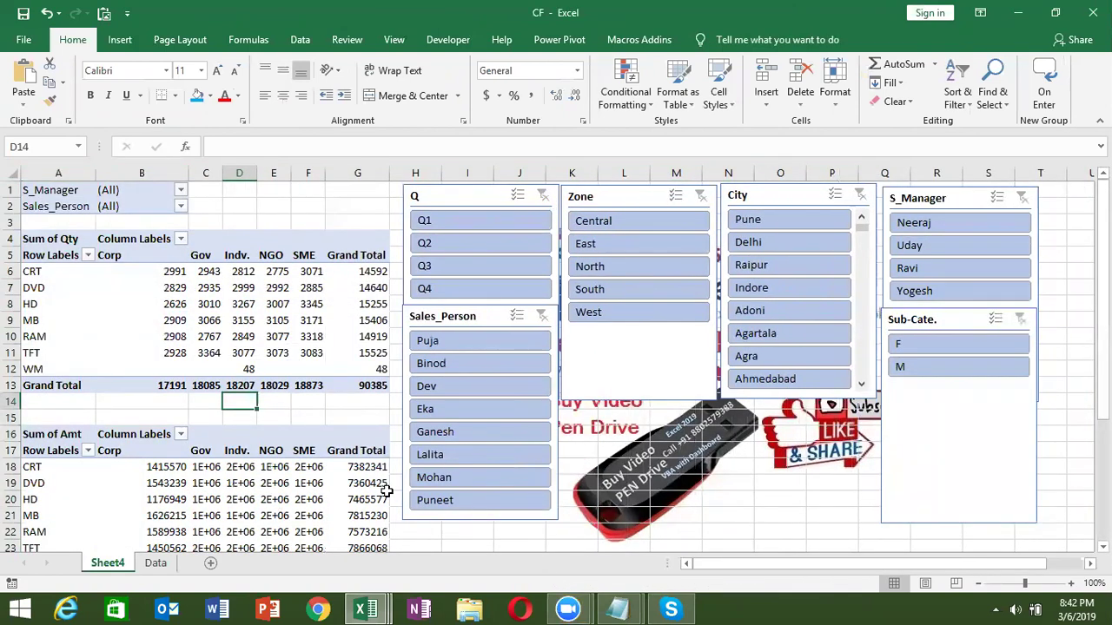
click(243, 340)
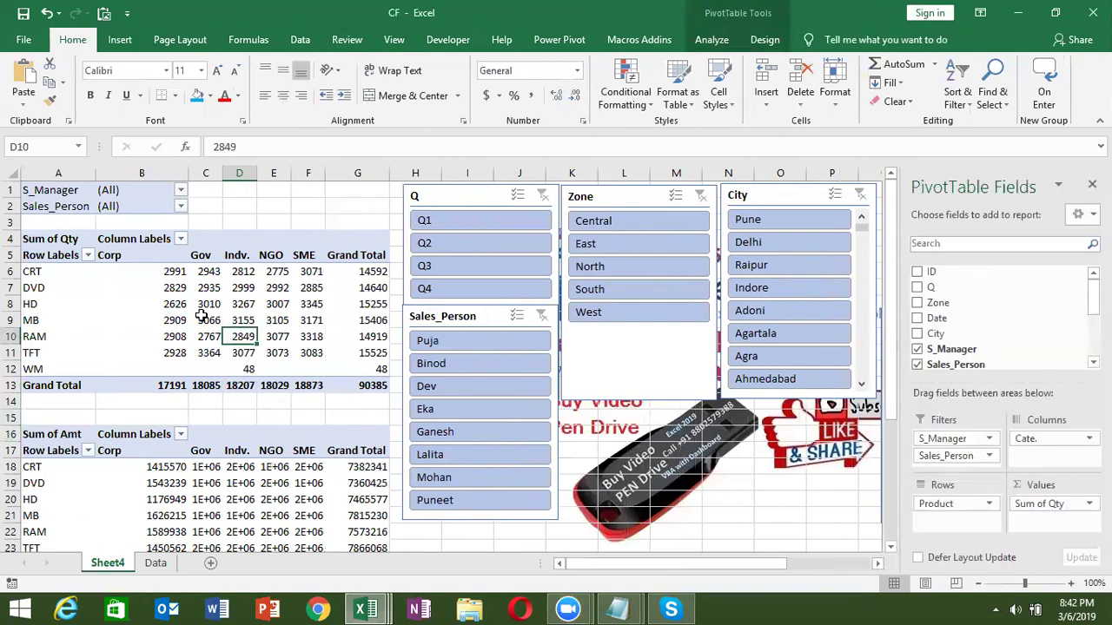
- Turn off Autofit column widths on update, then autofit all sheet columns to show full amounts
right_click(206, 320)
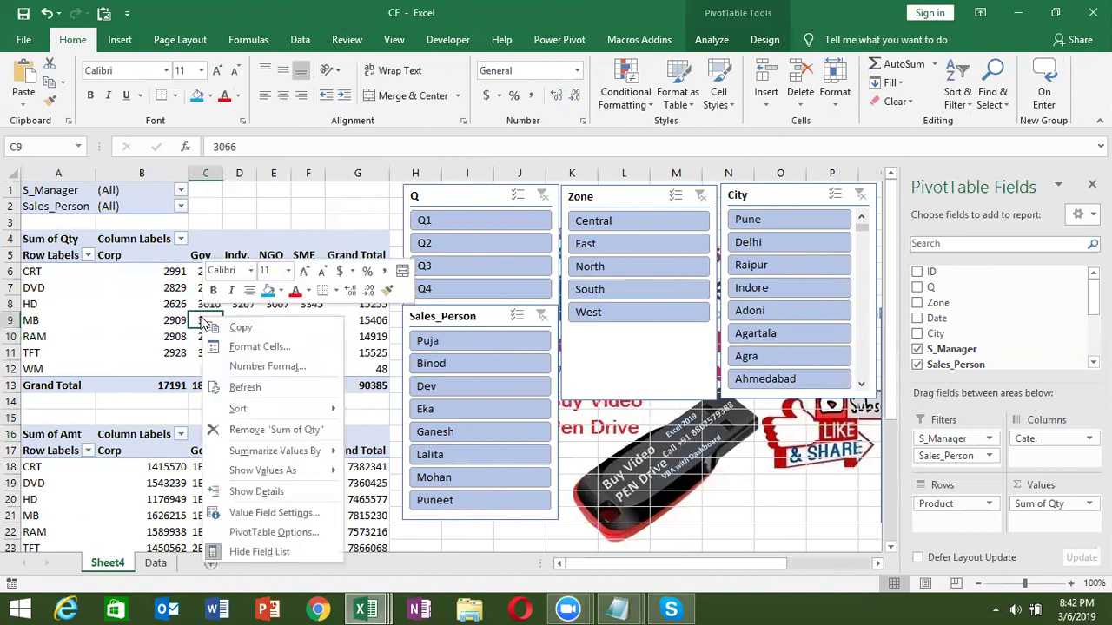
click(239, 532)
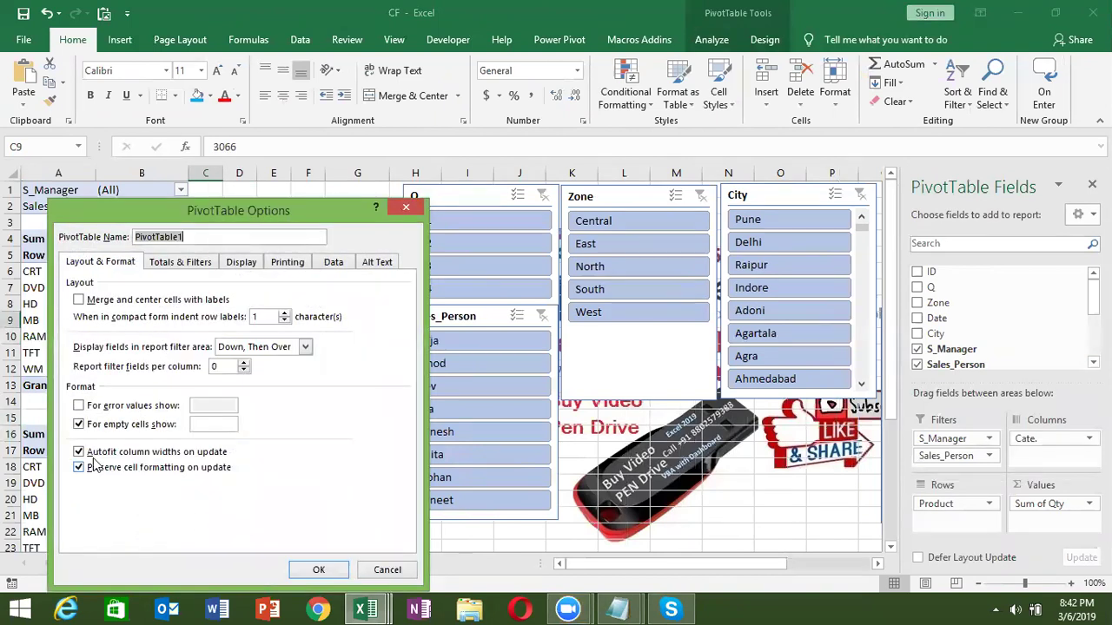
click(80, 452)
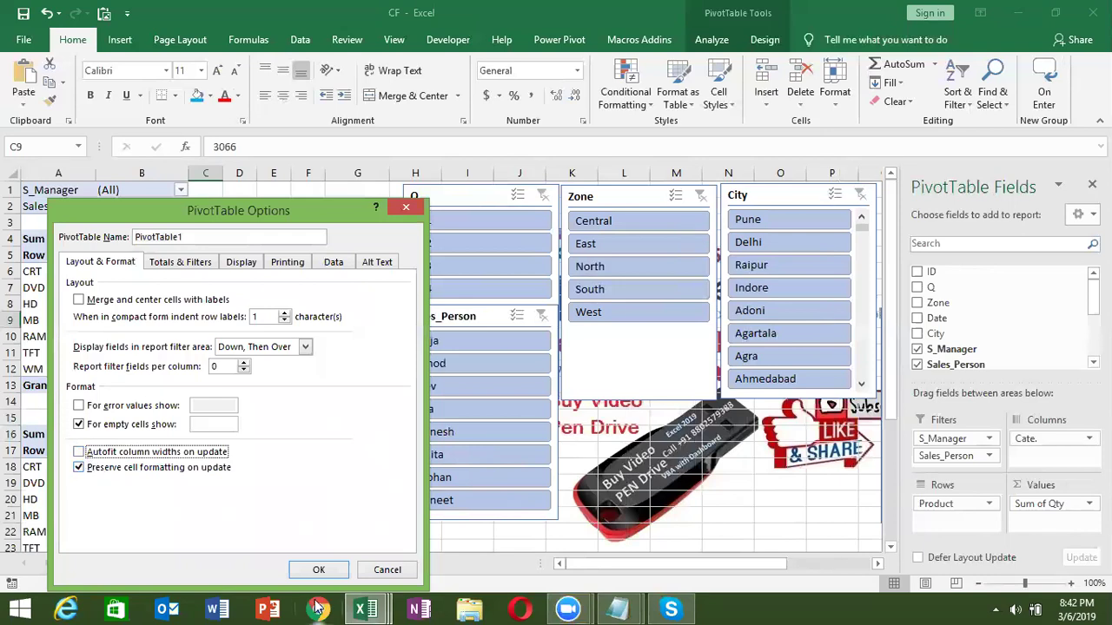
click(317, 570)
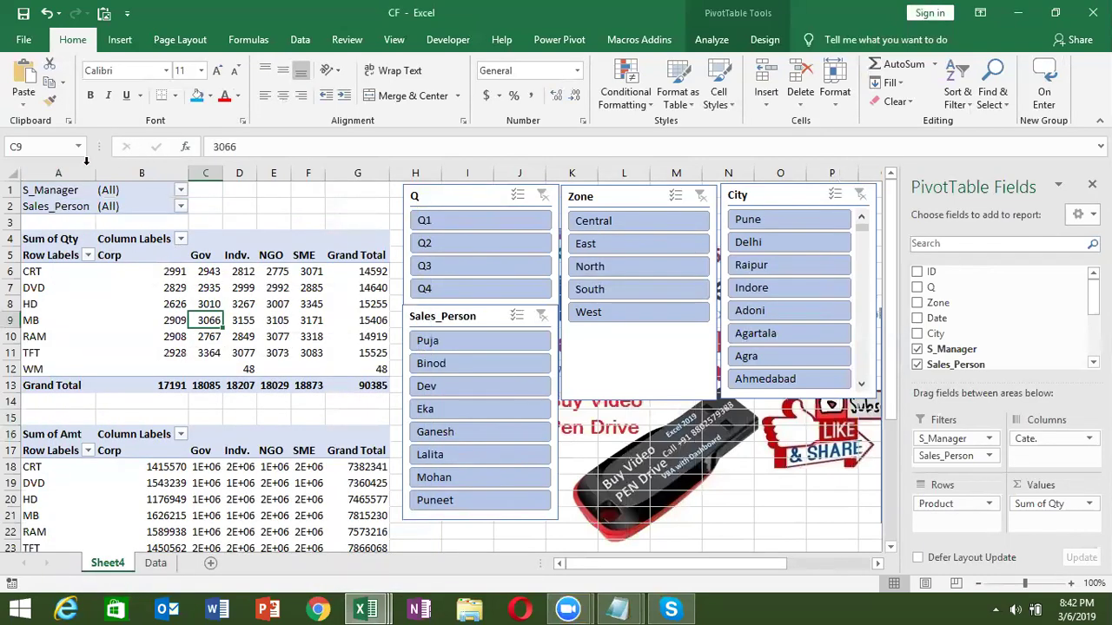
click(17, 168)
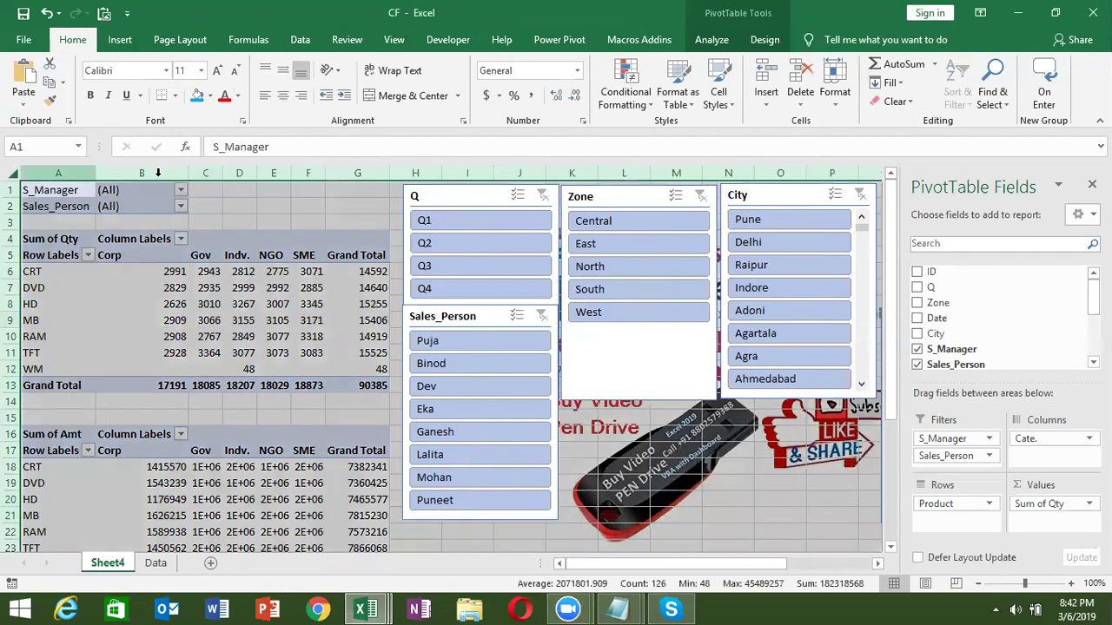
double_click(221, 173)
- Test the Q slicer by filtering to Q4, then Q2, then clearing the filter
click(311, 337)
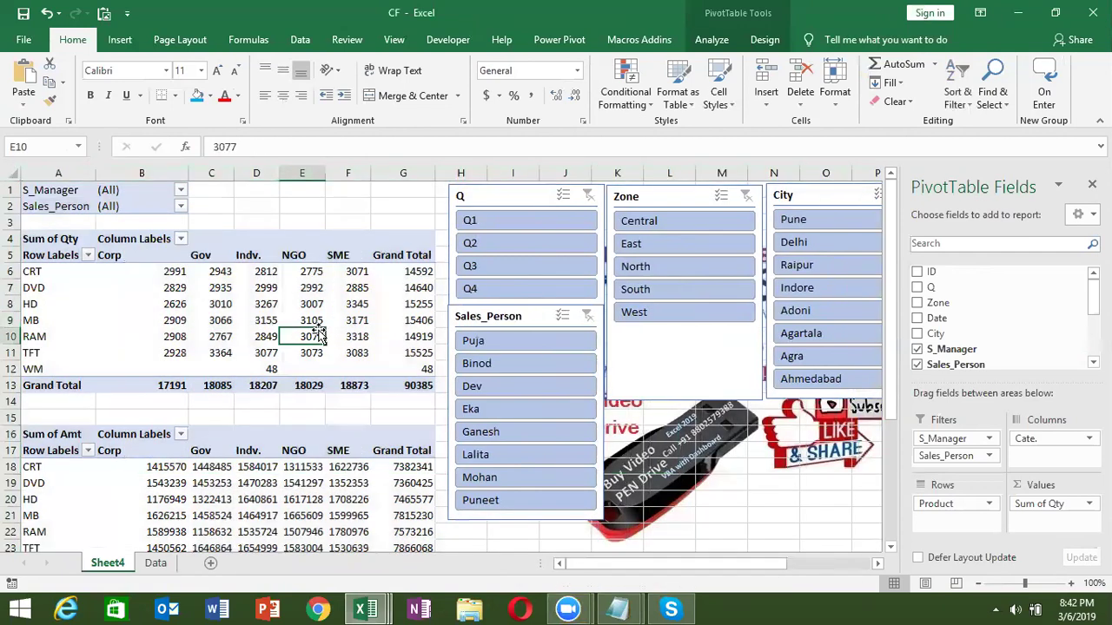
click(512, 292)
click(516, 250)
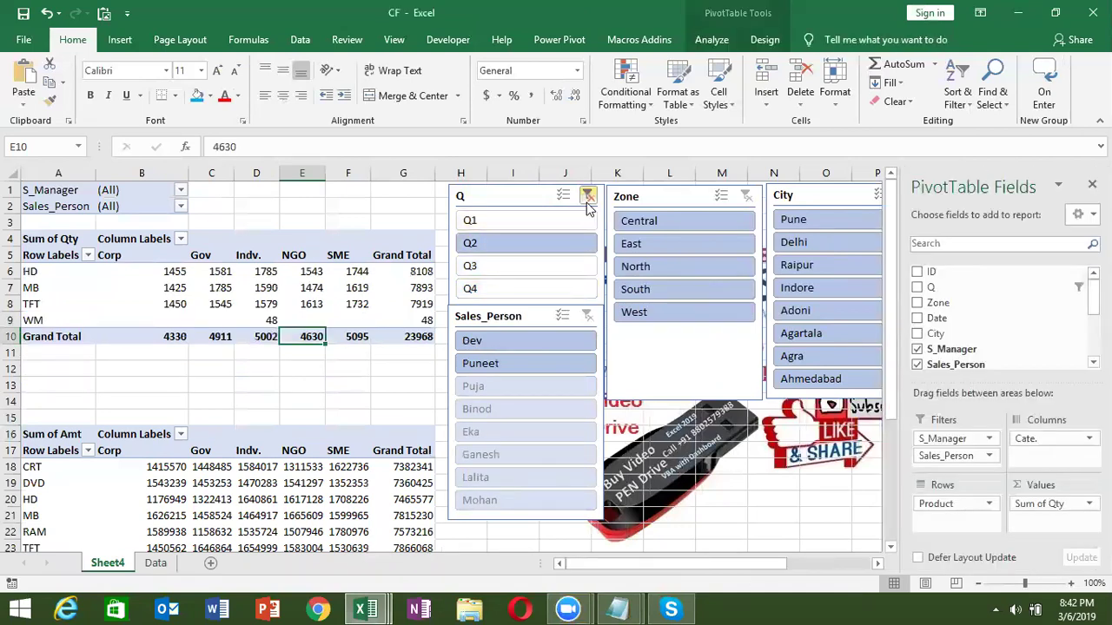
click(588, 194)
click(259, 502)
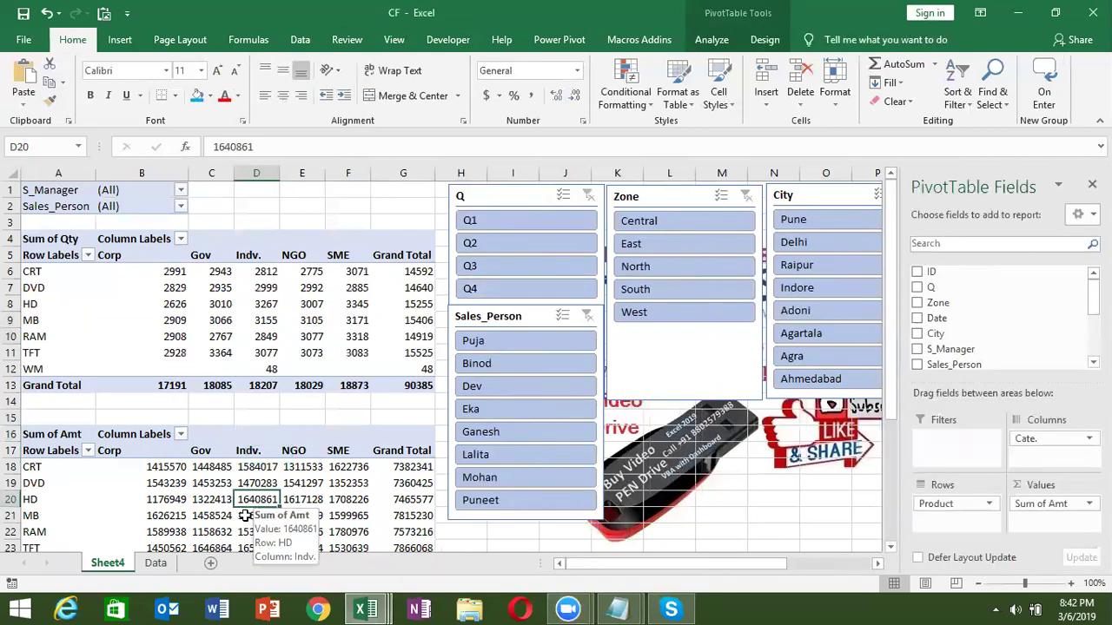
- Connect the City, Q, S_Manager, Sales_Person and Zone slicers to the Sum of Amt pivot
click(714, 41)
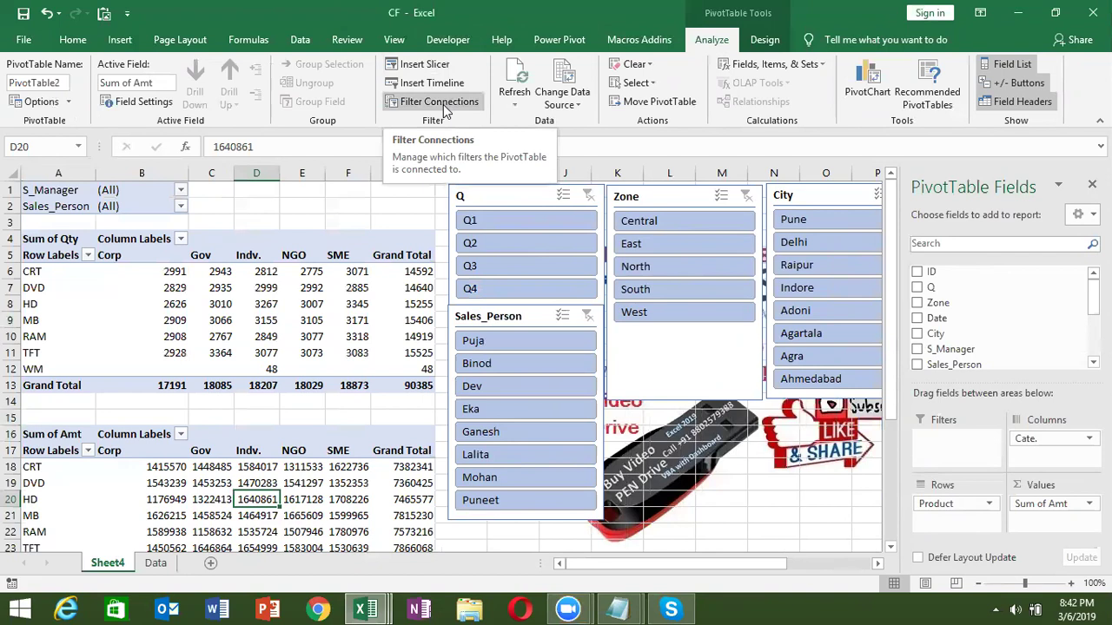
click(441, 102)
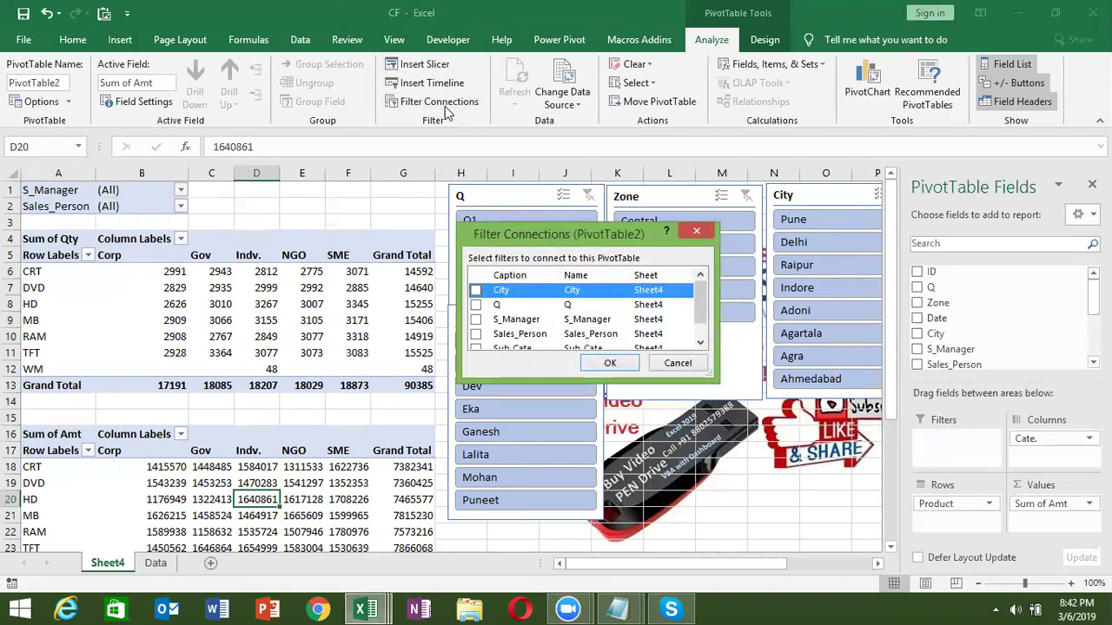
click(476, 305)
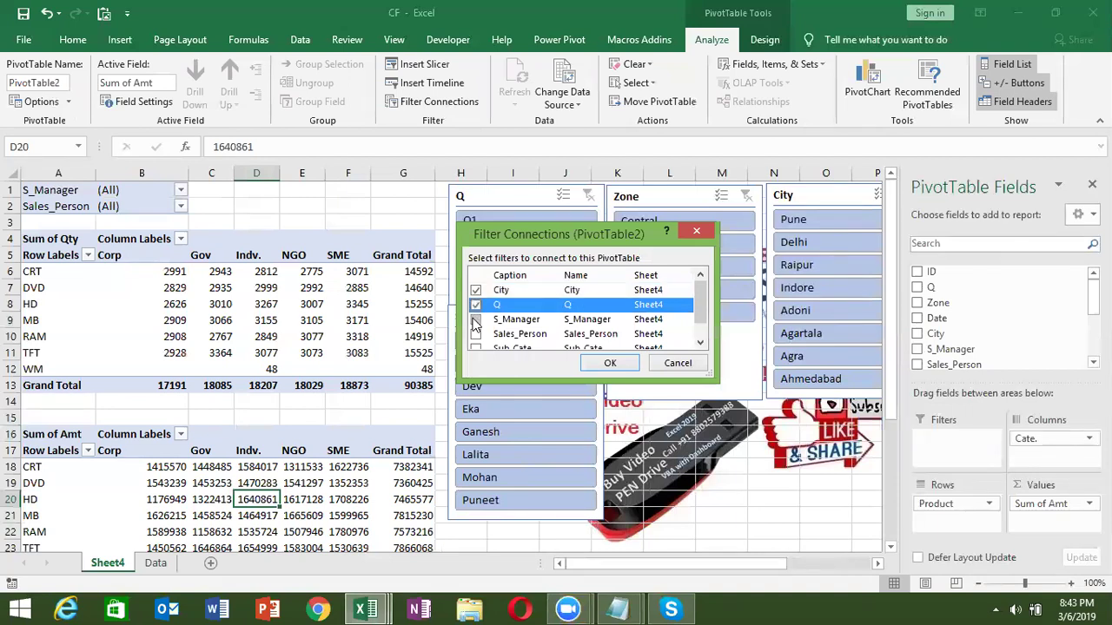
click(475, 320)
click(476, 335)
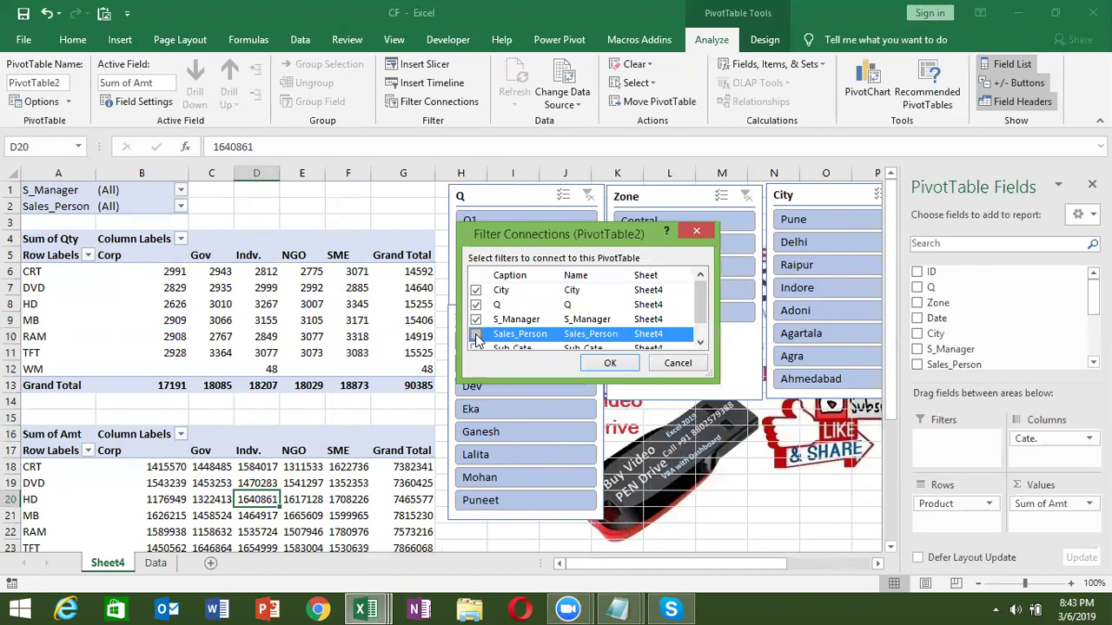
click(476, 348)
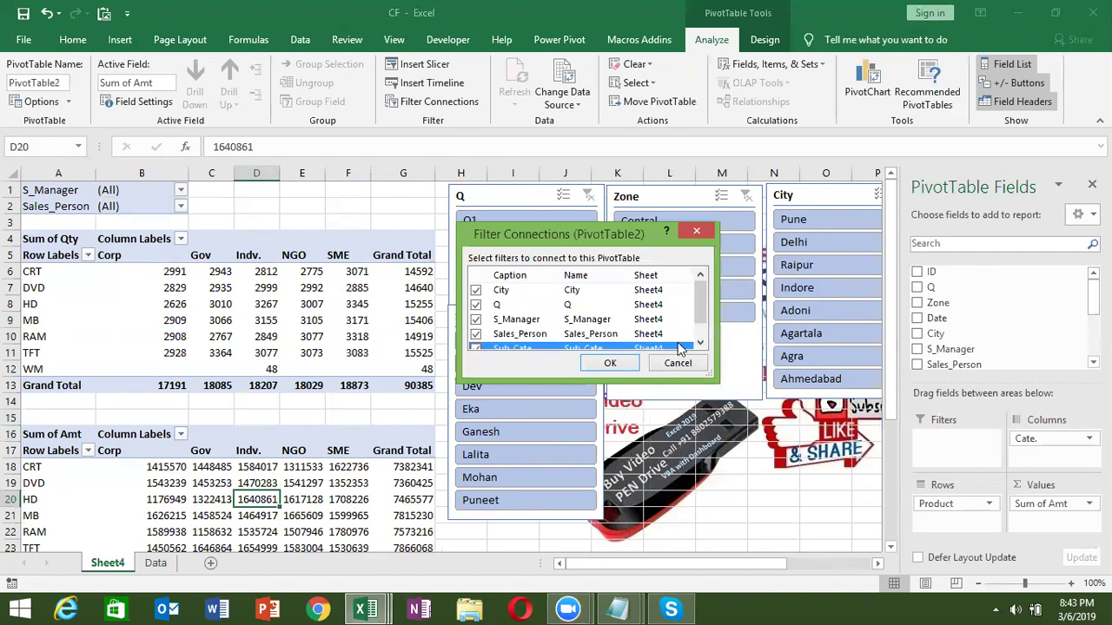
scroll(706, 341, down, 1)
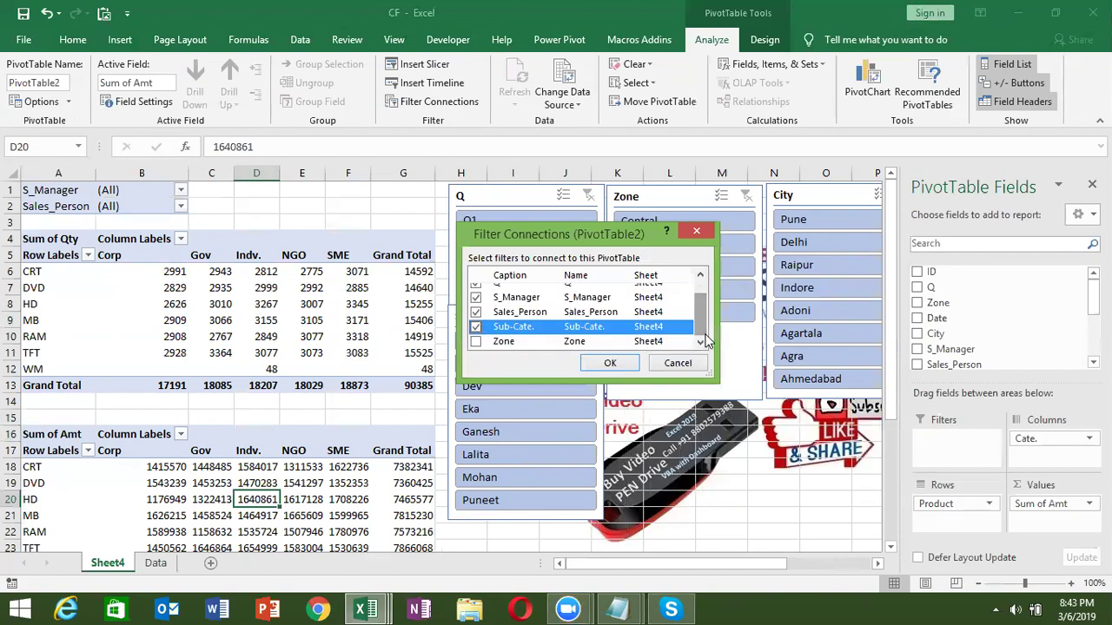
click(476, 341)
click(609, 363)
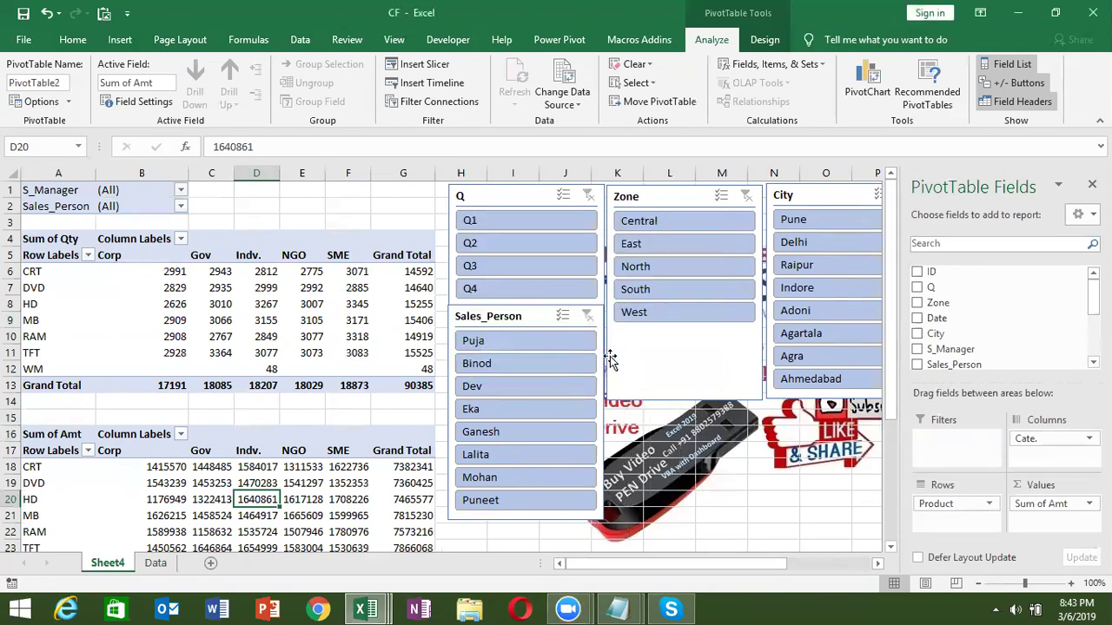
- Check the Q slicer filters both pivots with Q1 and Q3, clearing each, then hide the Field List
click(542, 225)
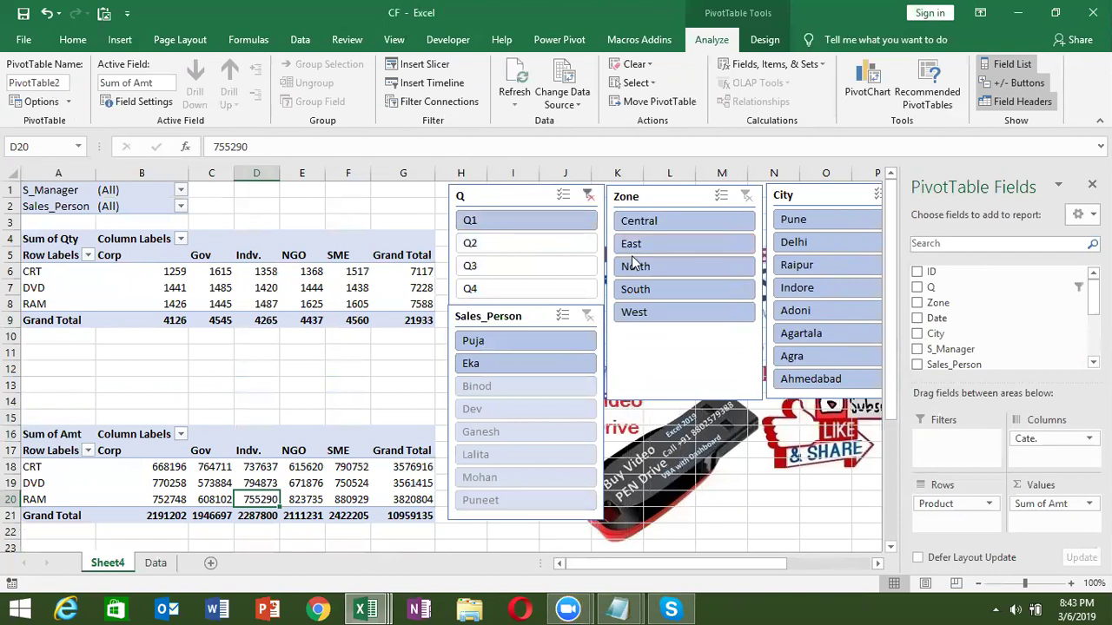
click(587, 197)
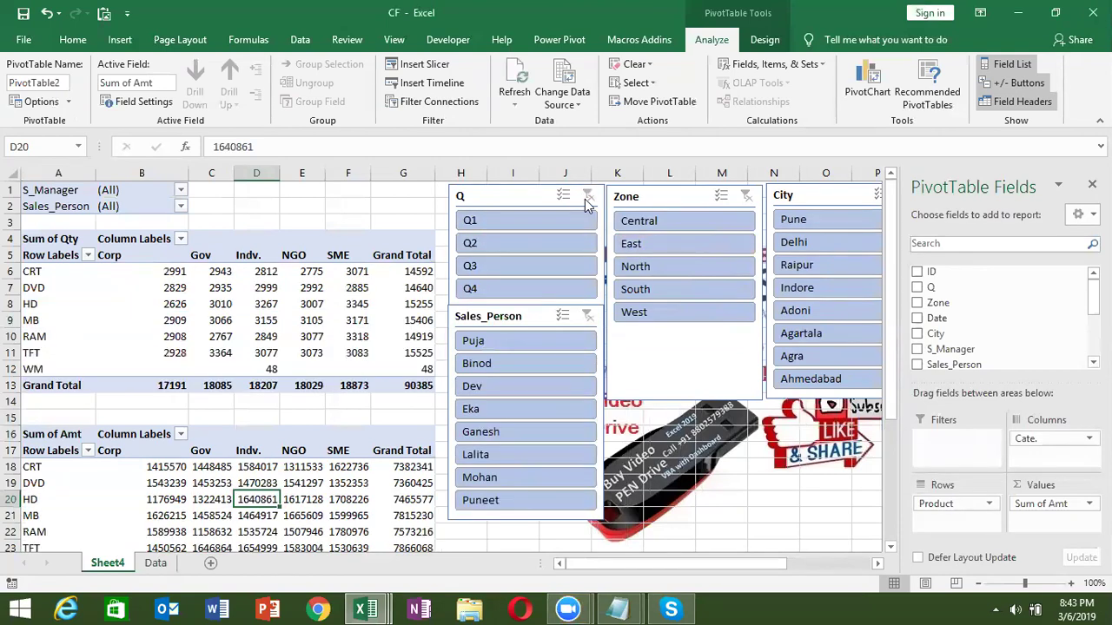
click(540, 266)
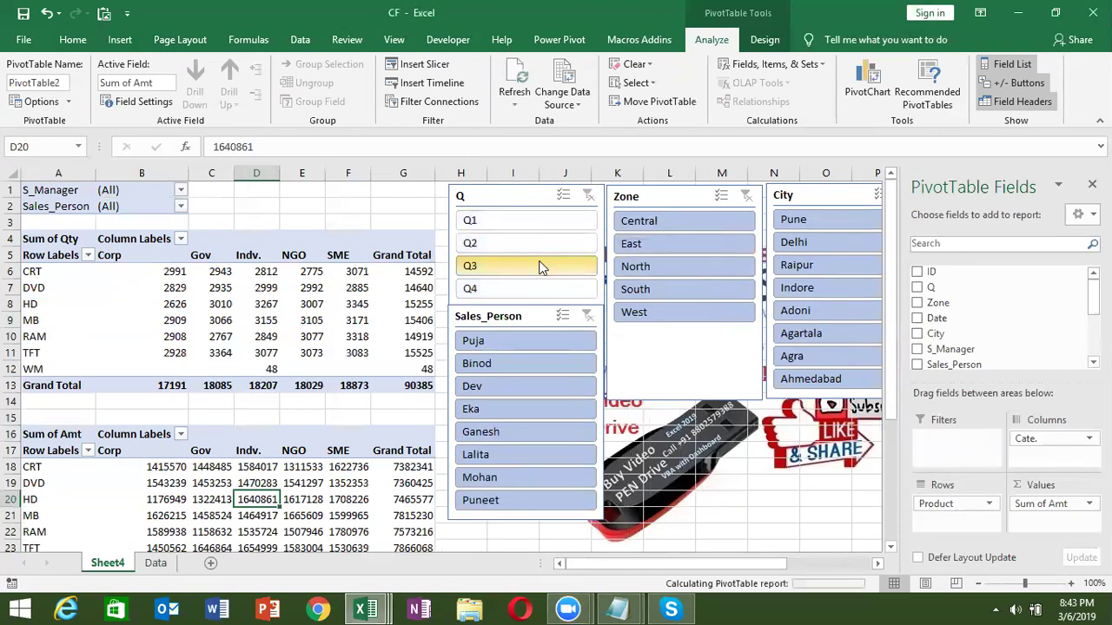
click(582, 200)
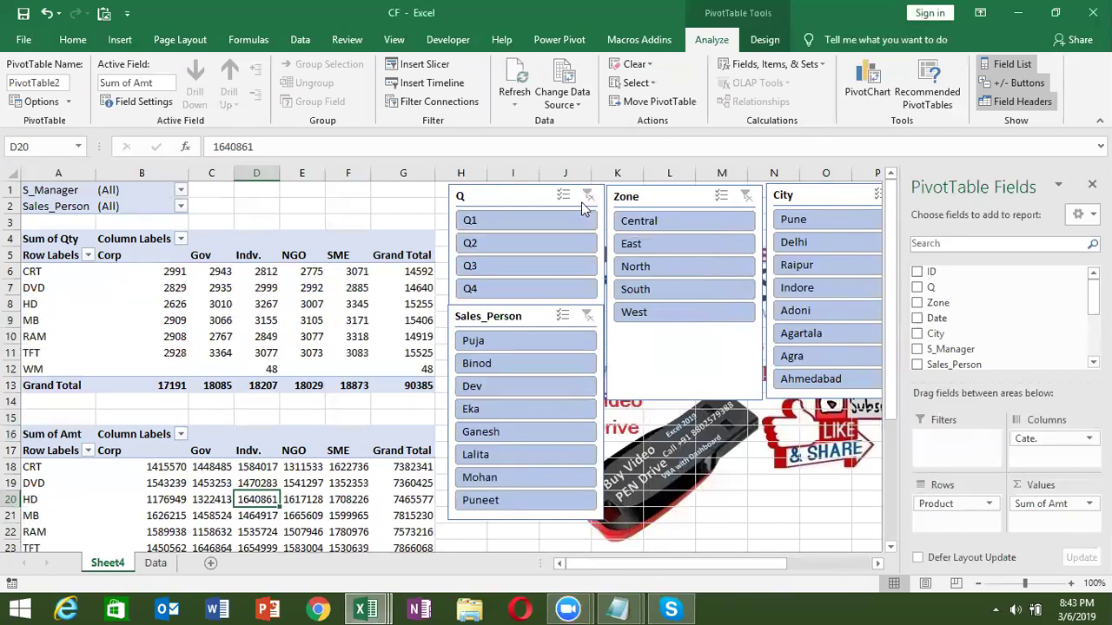
click(222, 336)
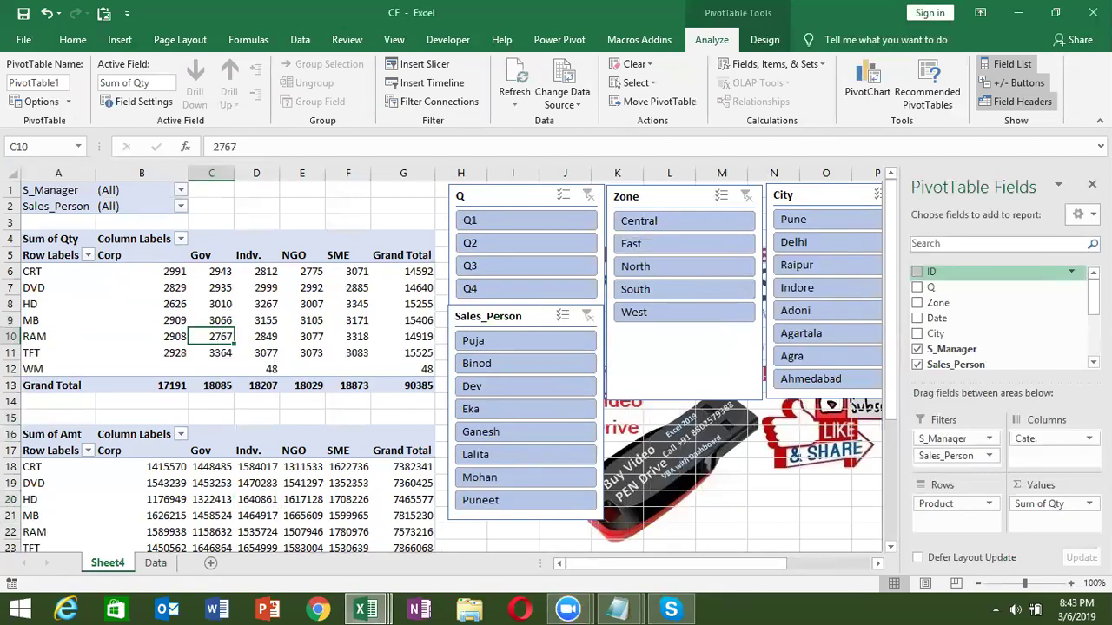
click(1091, 184)
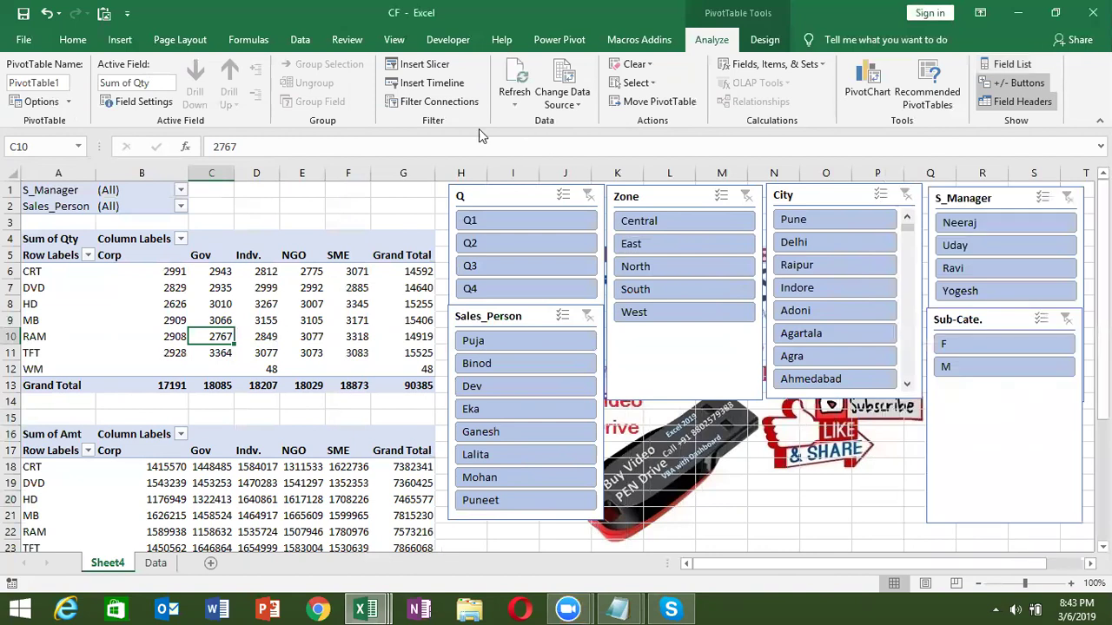
click(120, 40)
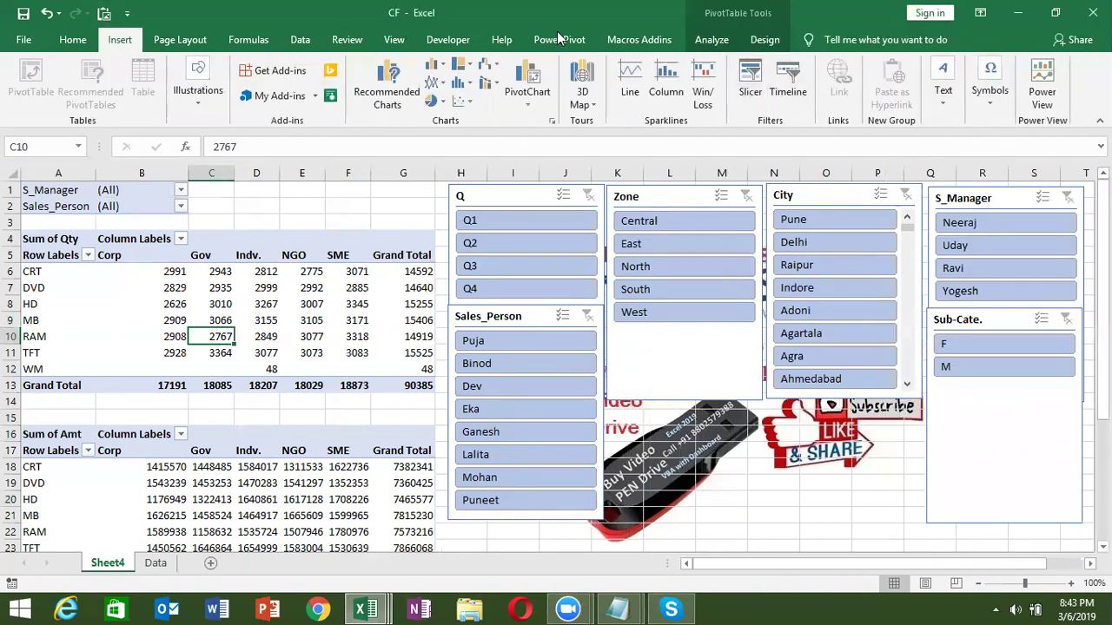
- Insert a clustered column pivot chart of quantities and hide all its field buttons
click(434, 66)
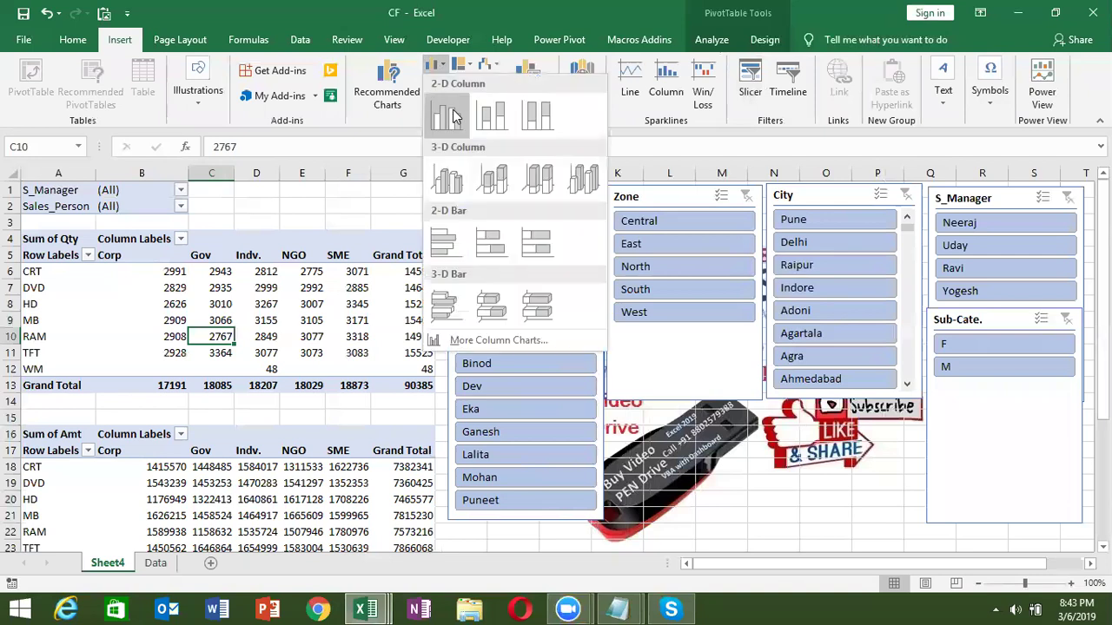
click(452, 116)
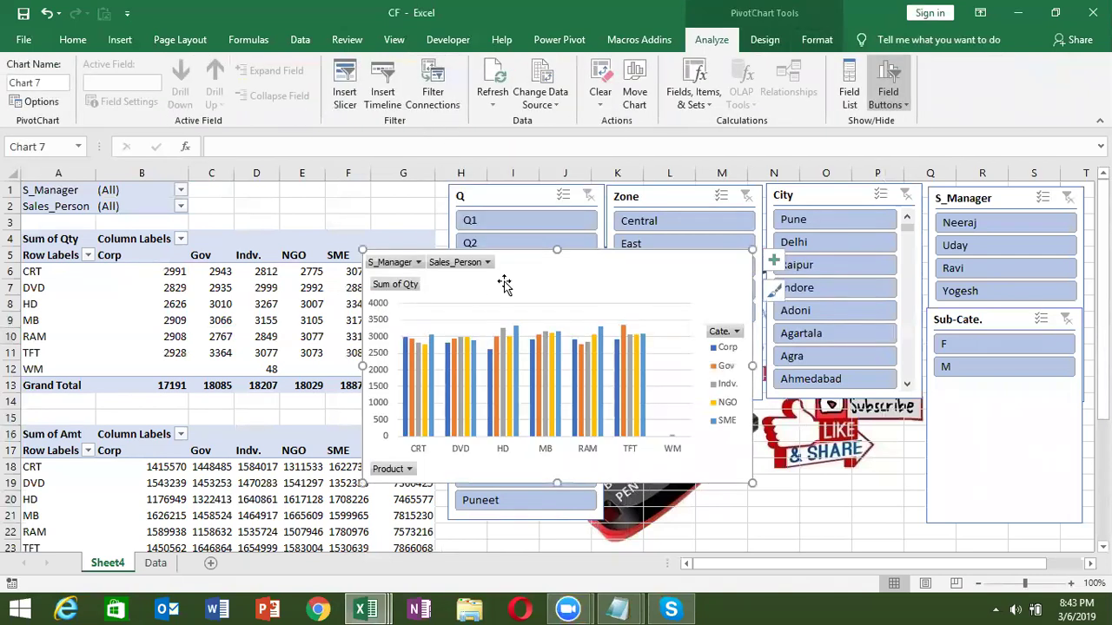
right_click(401, 271)
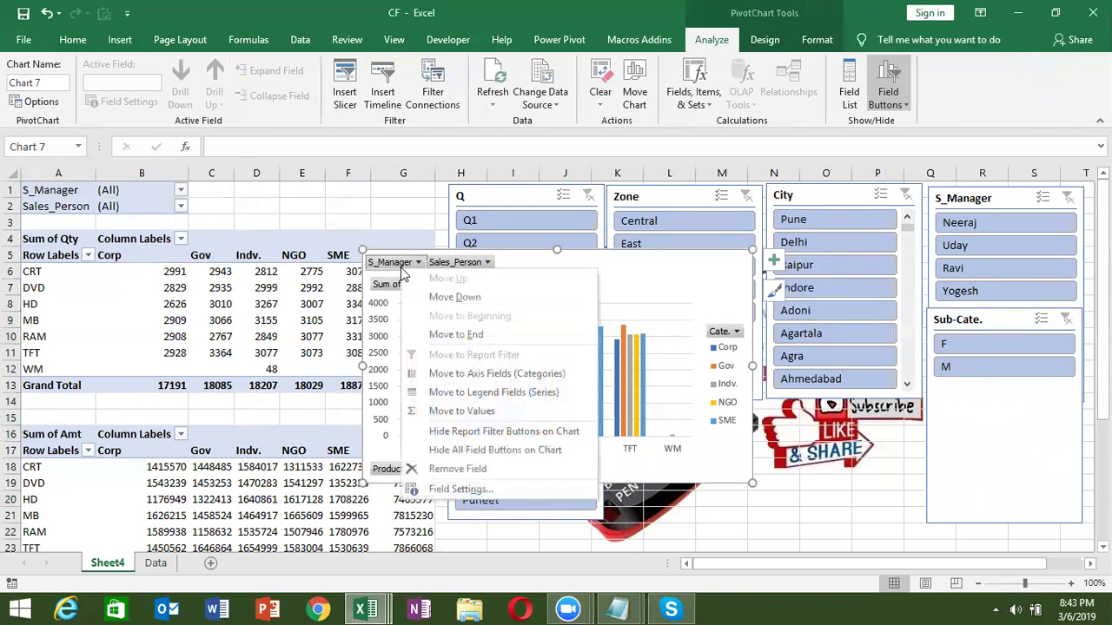
click(491, 458)
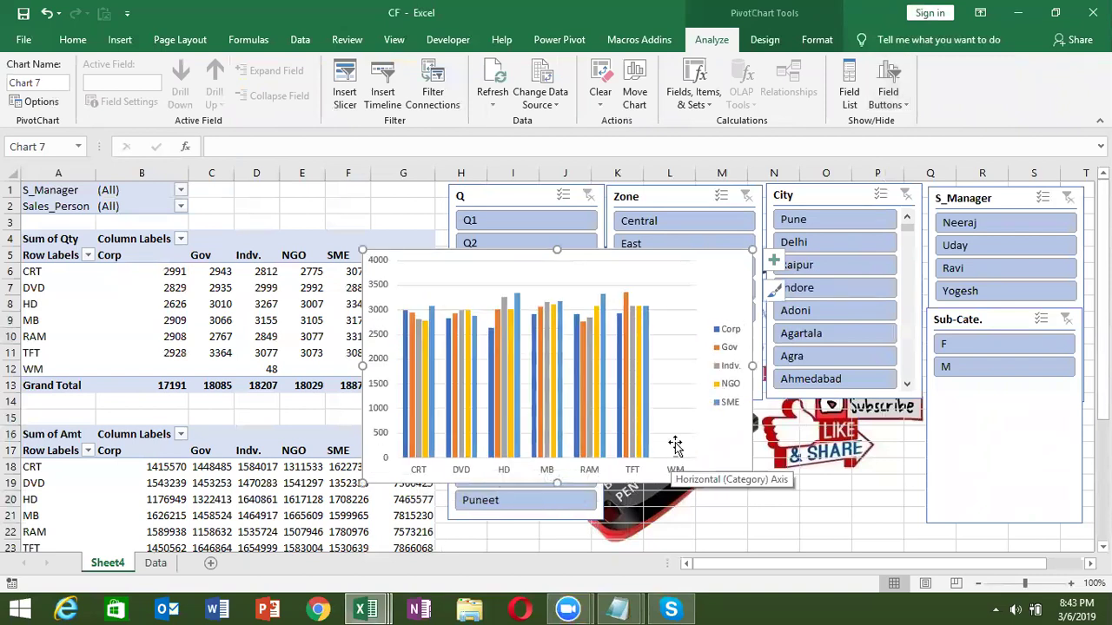
- Widen the pivot chart by dragging its right and left edges outward
mouse_move(752, 368)
mouse_down()
mouse_move(1010, 382)
mouse_move(1022, 365)
mouse_up()
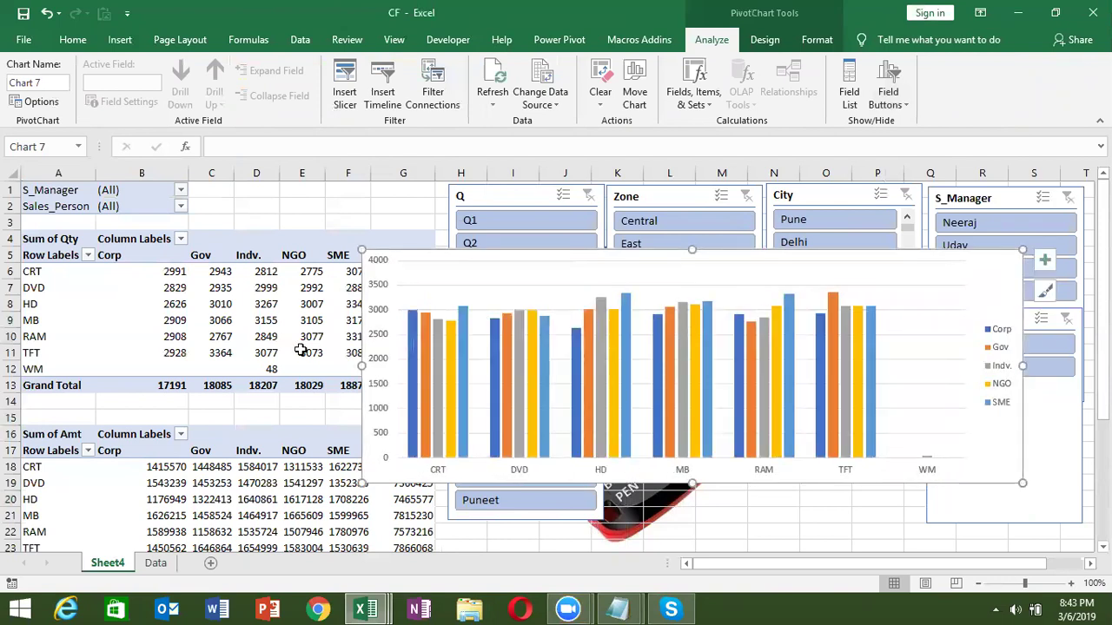
drag(362, 366, 235, 366)
click(309, 282)
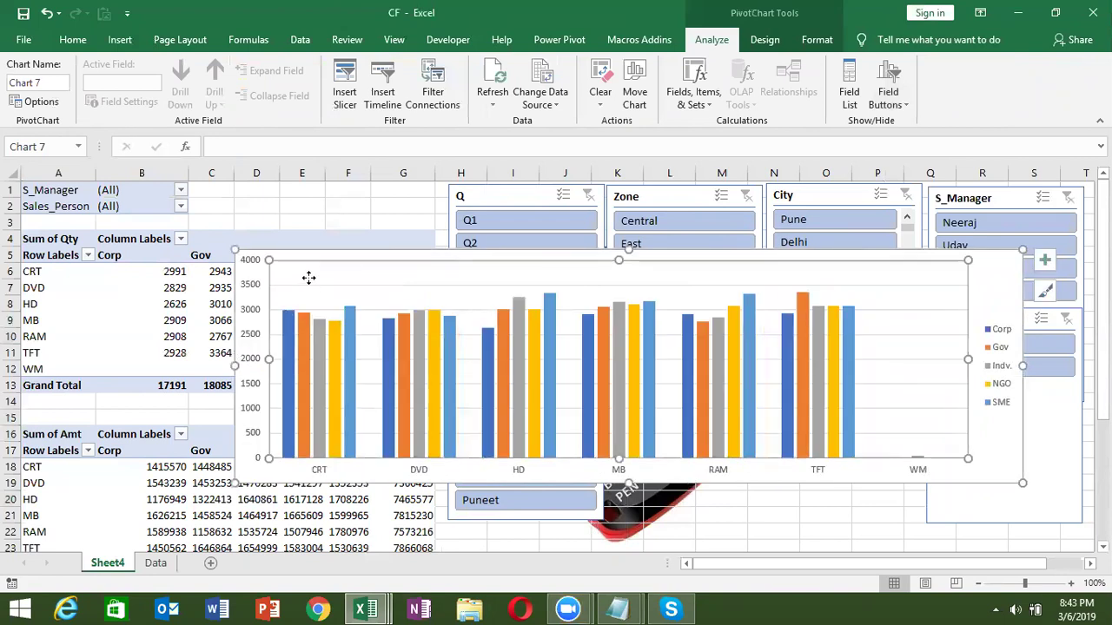
click(246, 272)
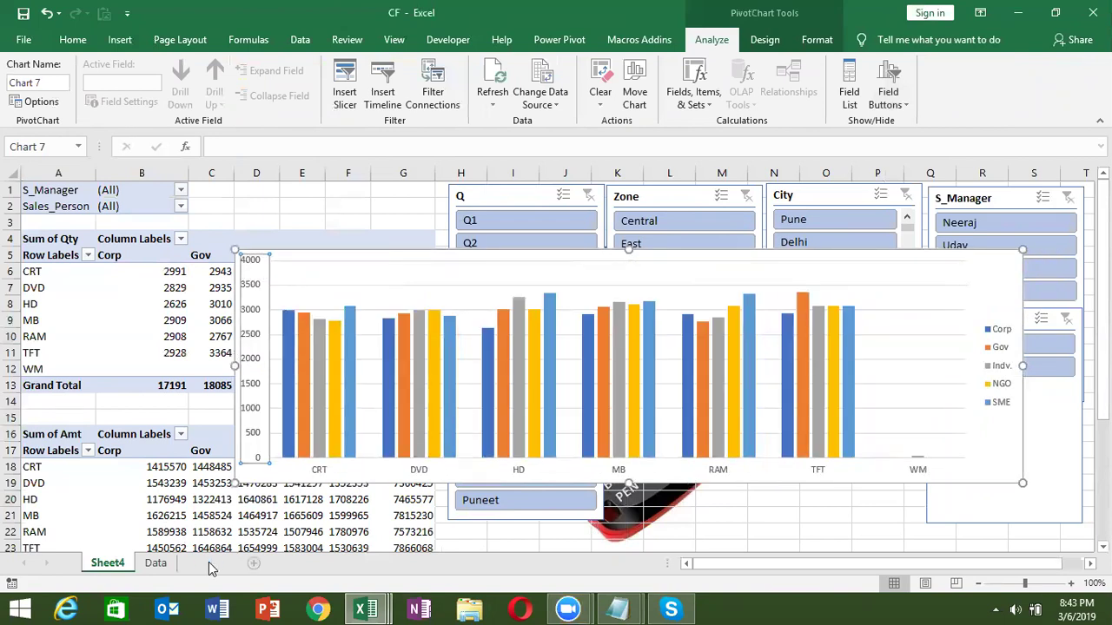
- Add a new blank worksheet and rename it Dashboard
click(198, 567)
click(150, 564)
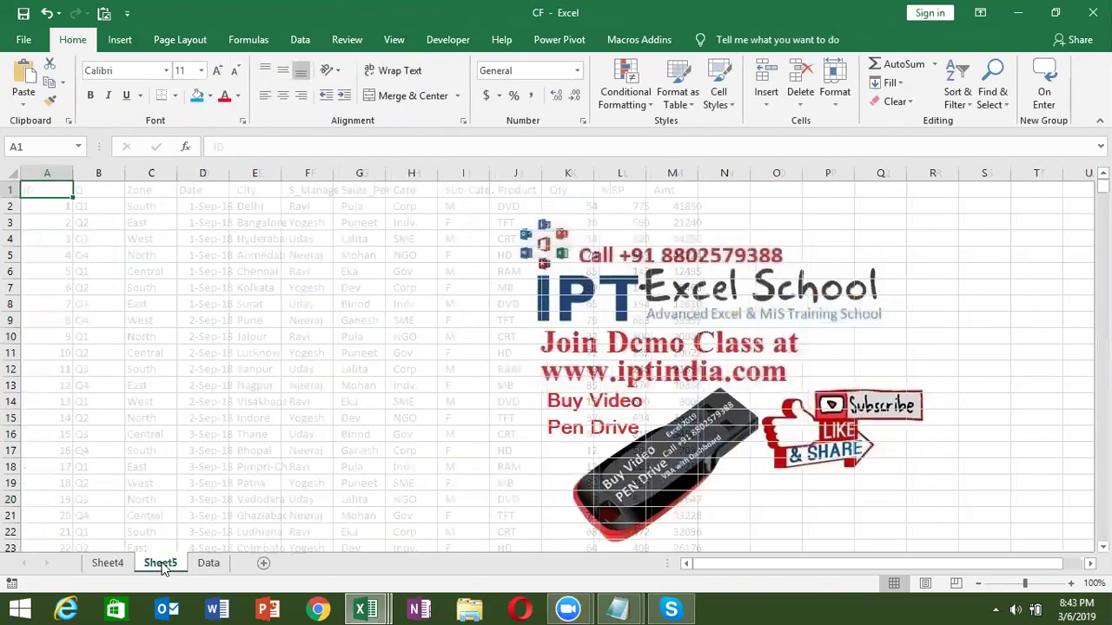
double_click(160, 563)
text(DAsh)
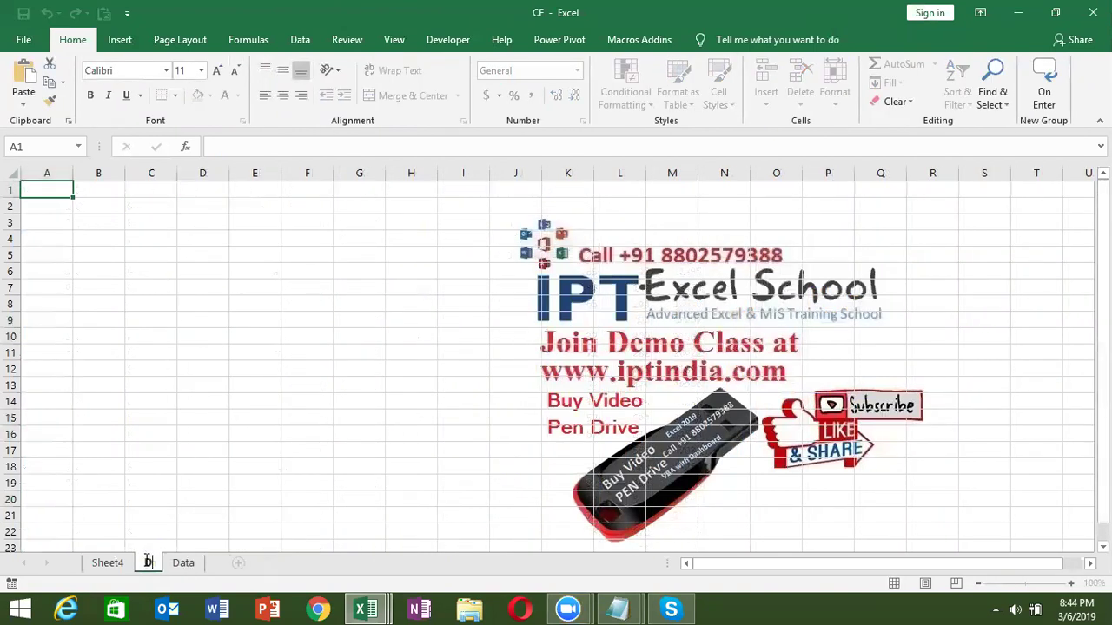
key(BackSpace)
key(BackSpace)
key(BackSpace)
text(Dashb)
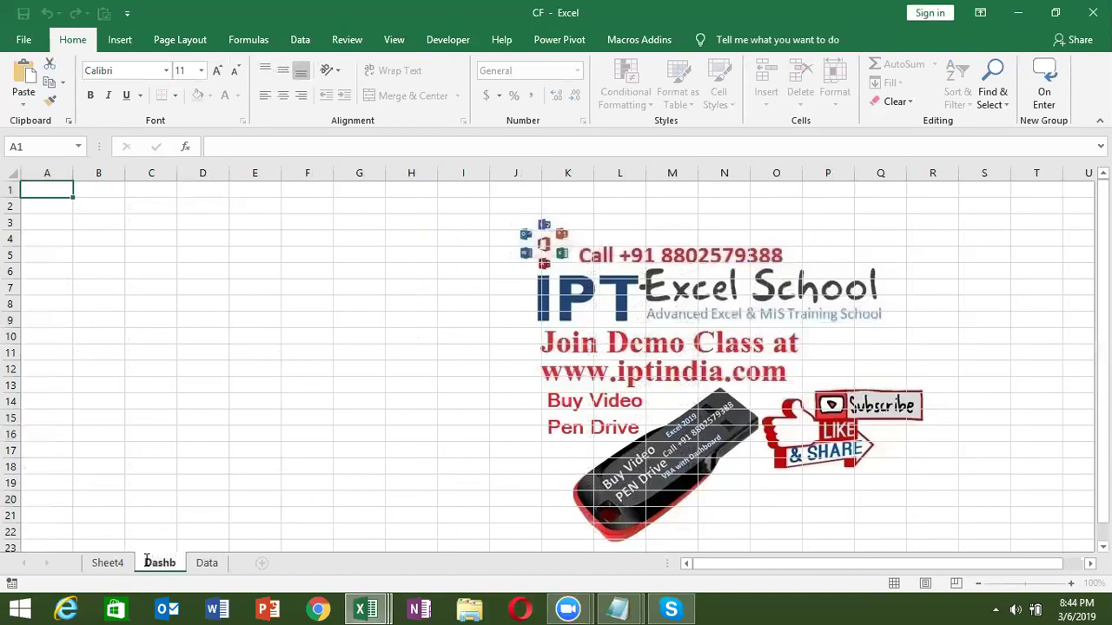
text(oard)
key(Return)
- Cut the Qty pivot chart from Sheet4, paste it onto Dashboard, and narrow it slightly
click(116, 564)
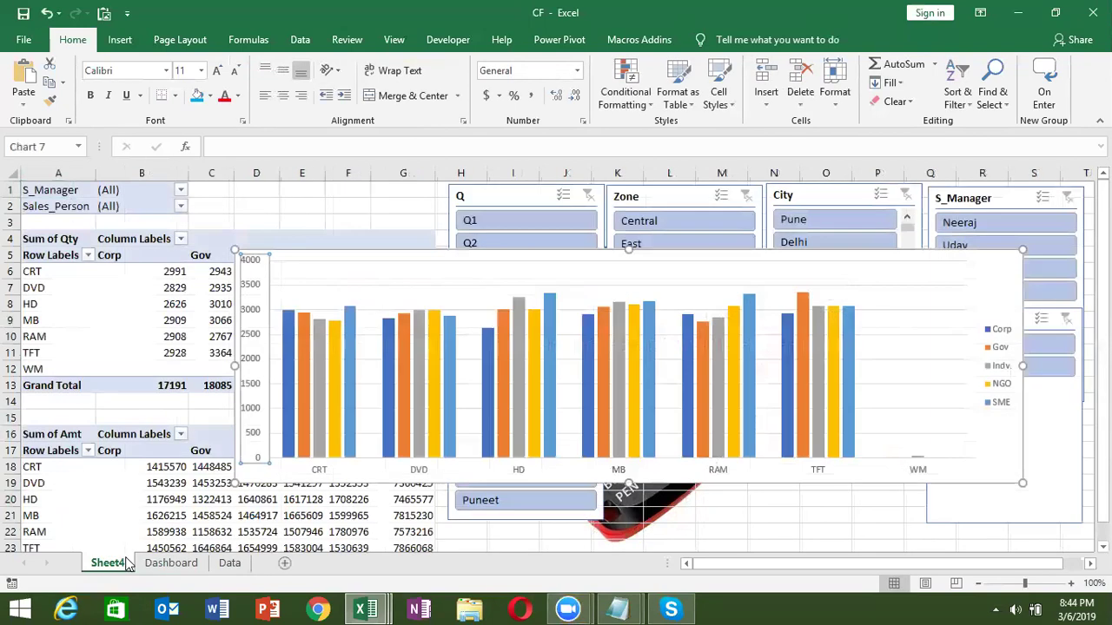
click(300, 262)
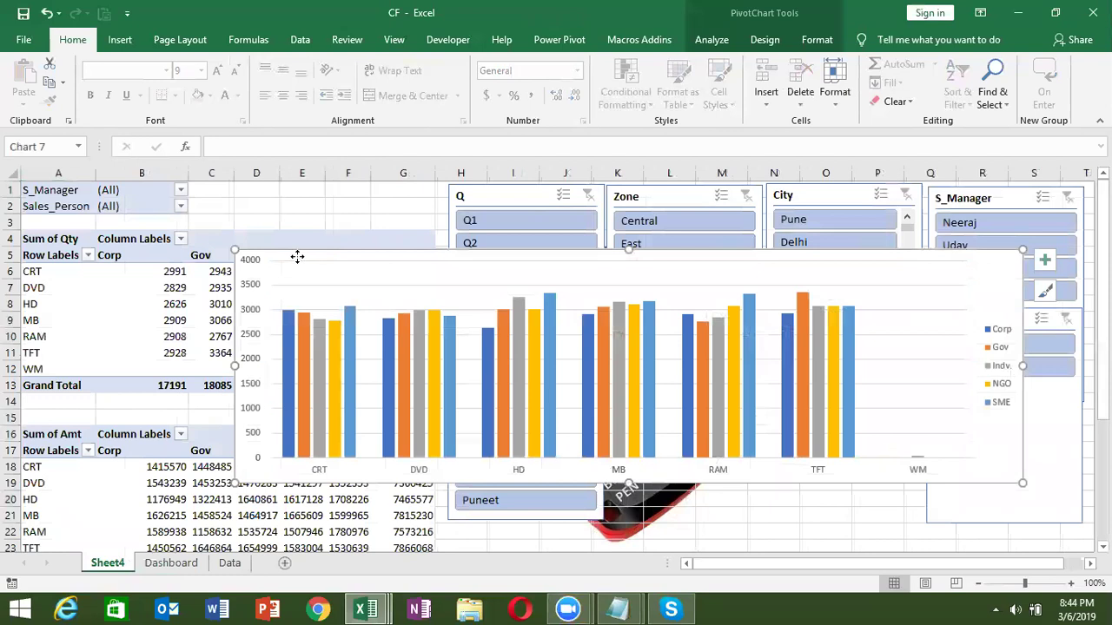
key(ctrl+x)
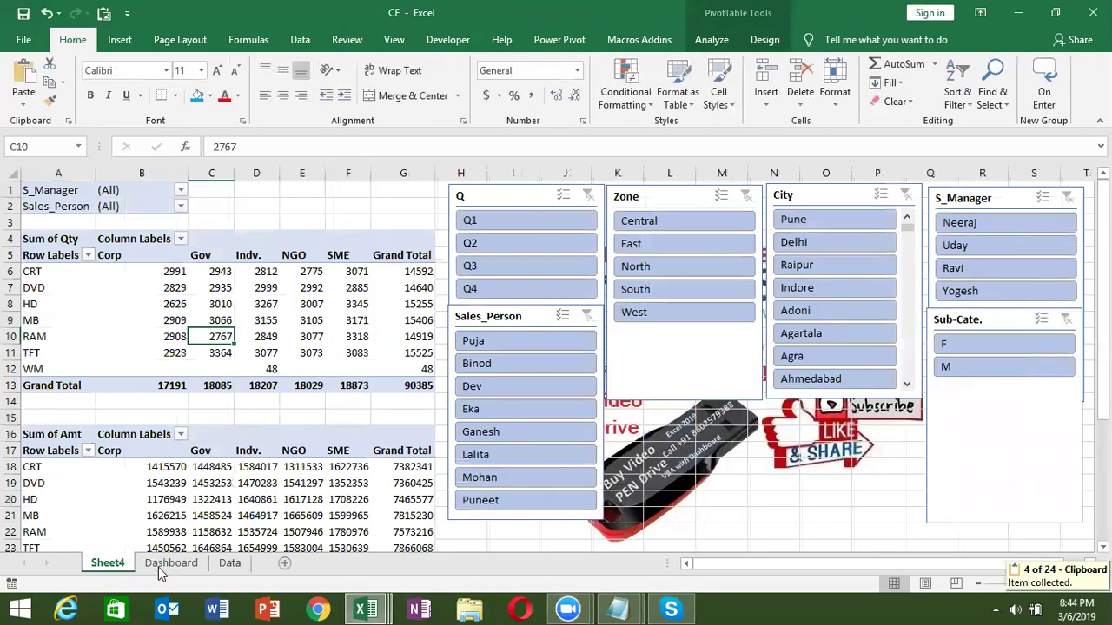
click(158, 564)
key(ctrl+v)
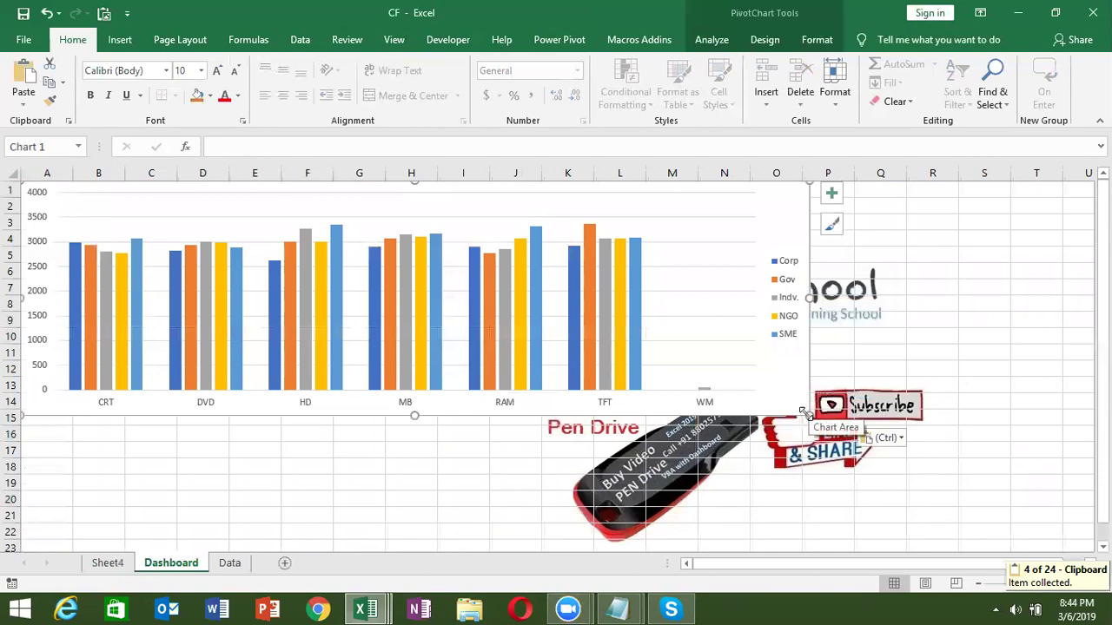
drag(805, 410, 773, 413)
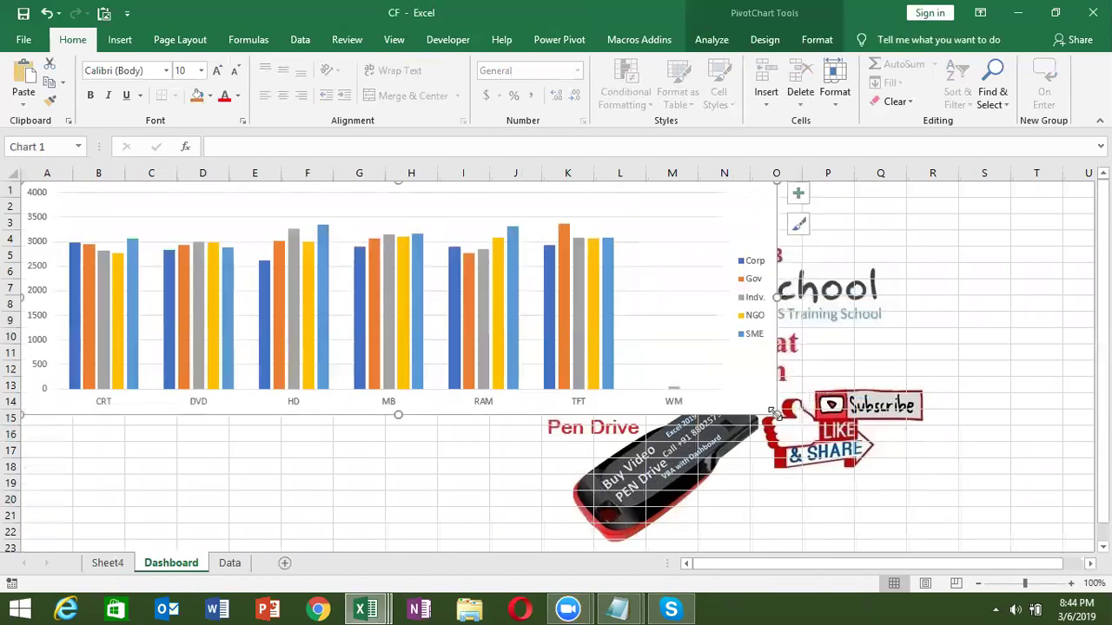
click(348, 538)
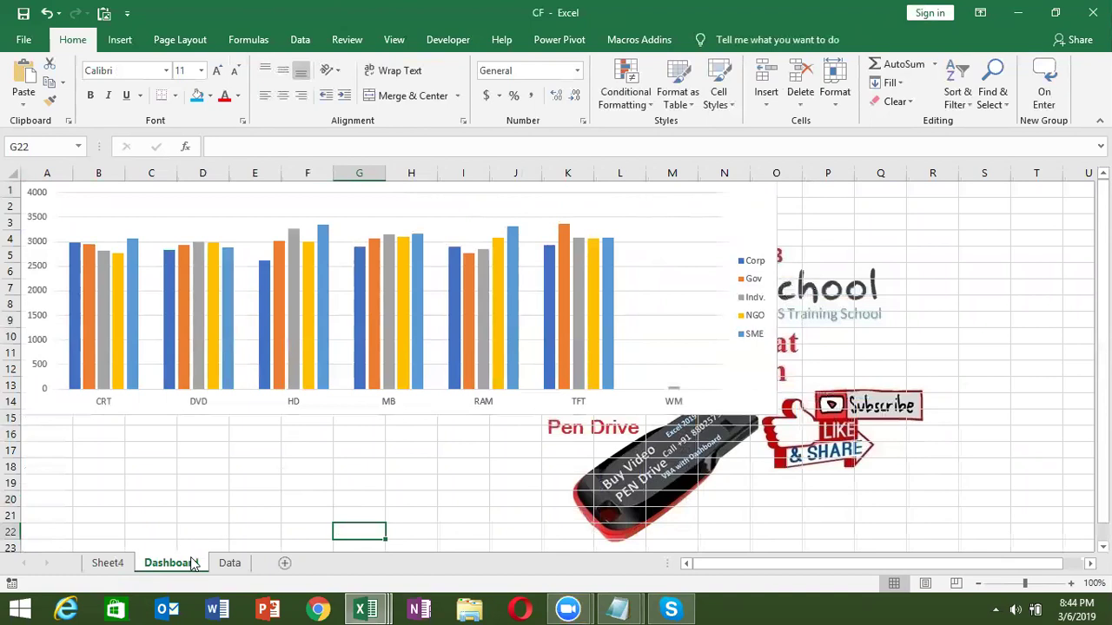
click(107, 562)
click(127, 502)
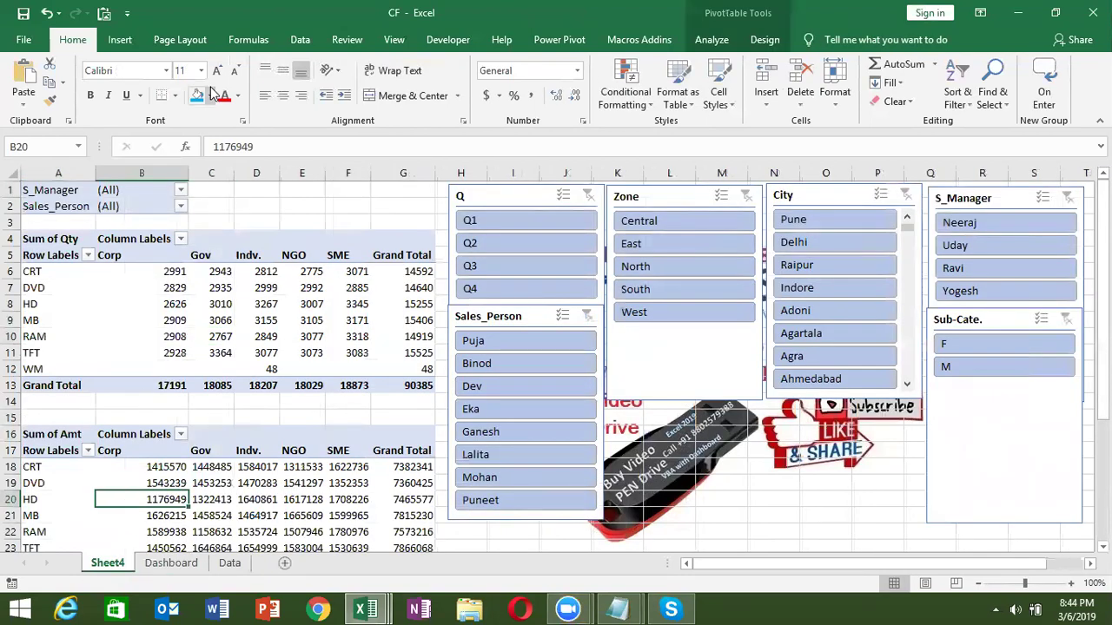
- Insert a clustered column pivot chart of amounts and move it to cell A16 on Dashboard
click(130, 40)
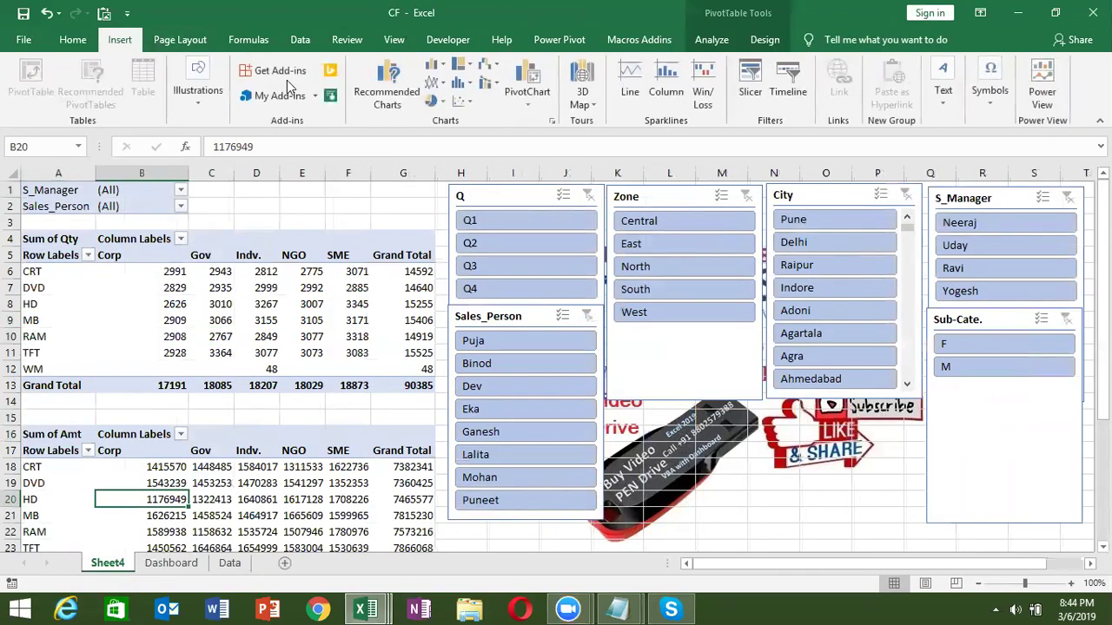
click(435, 66)
click(451, 150)
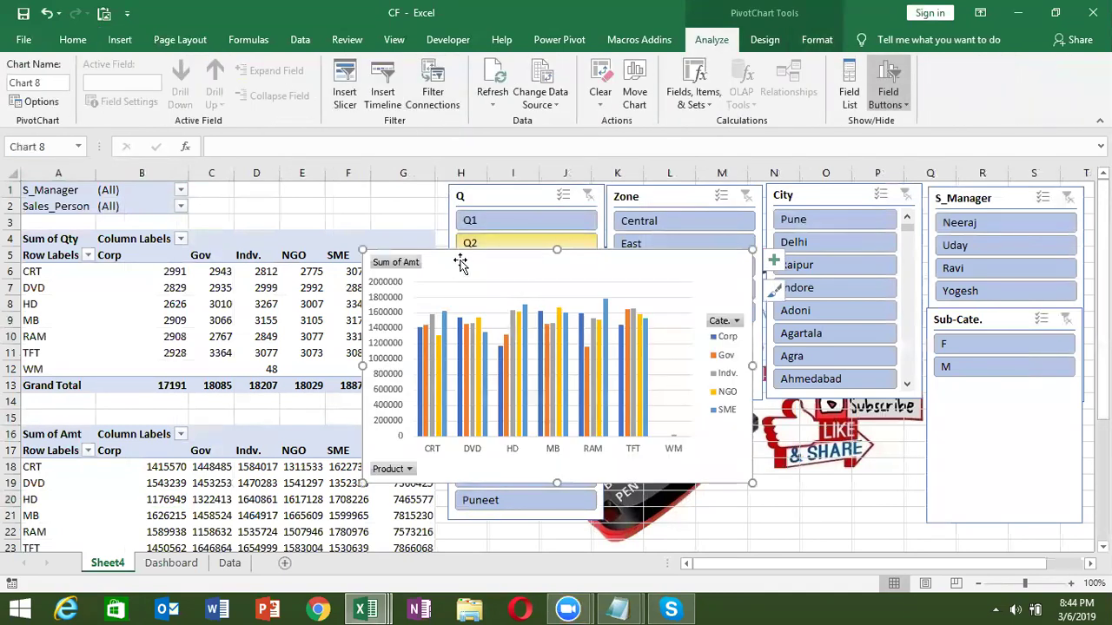
key(ctrl+x)
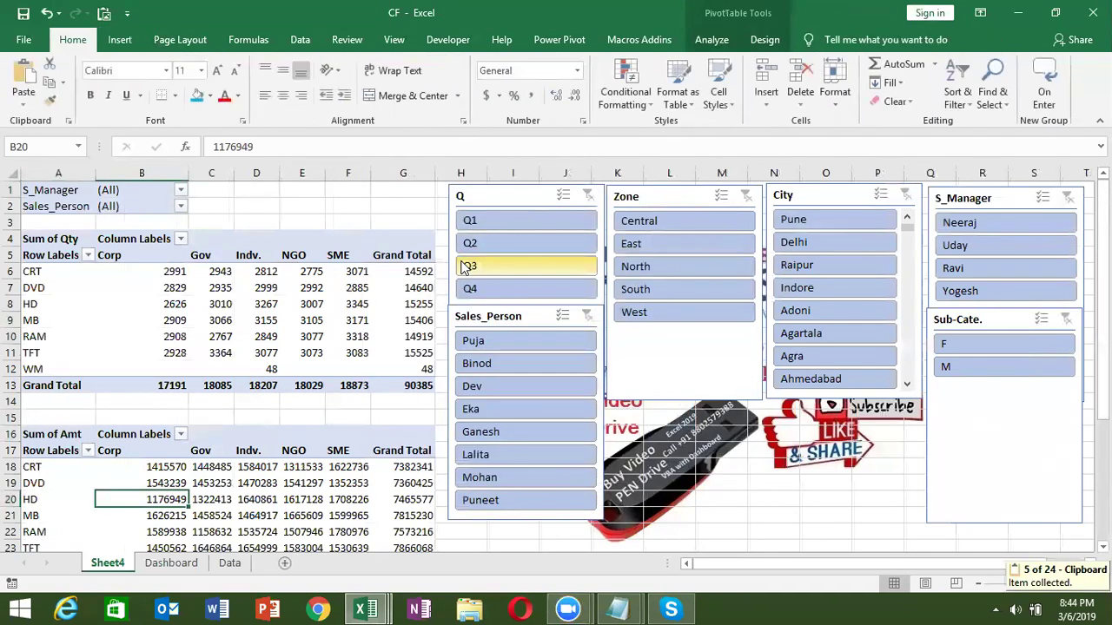
click(178, 563)
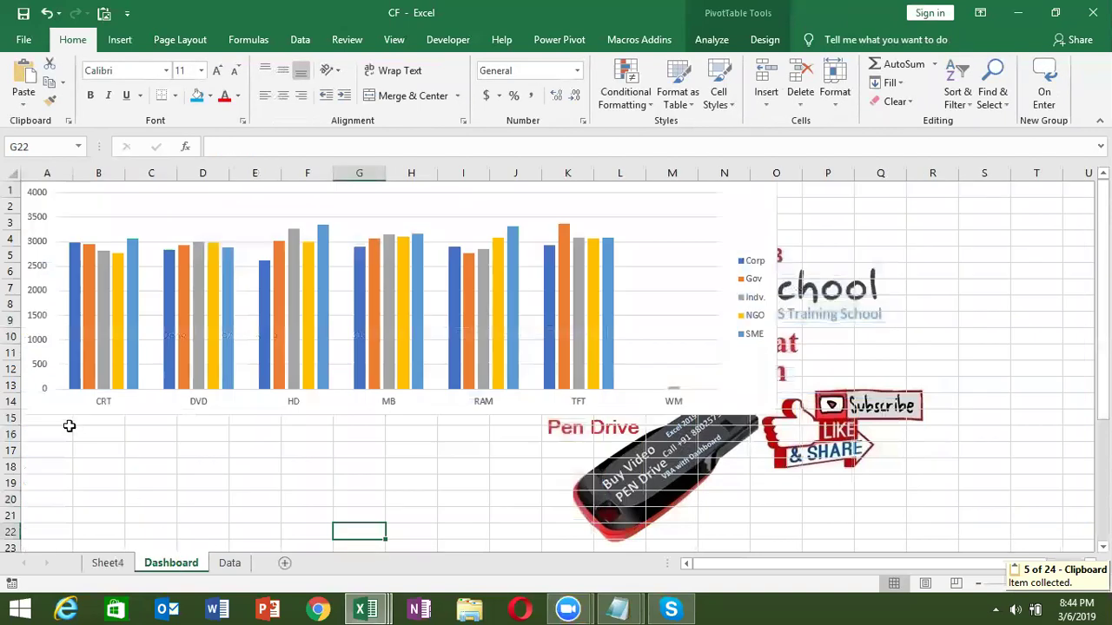
click(49, 430)
key(ctrl+v)
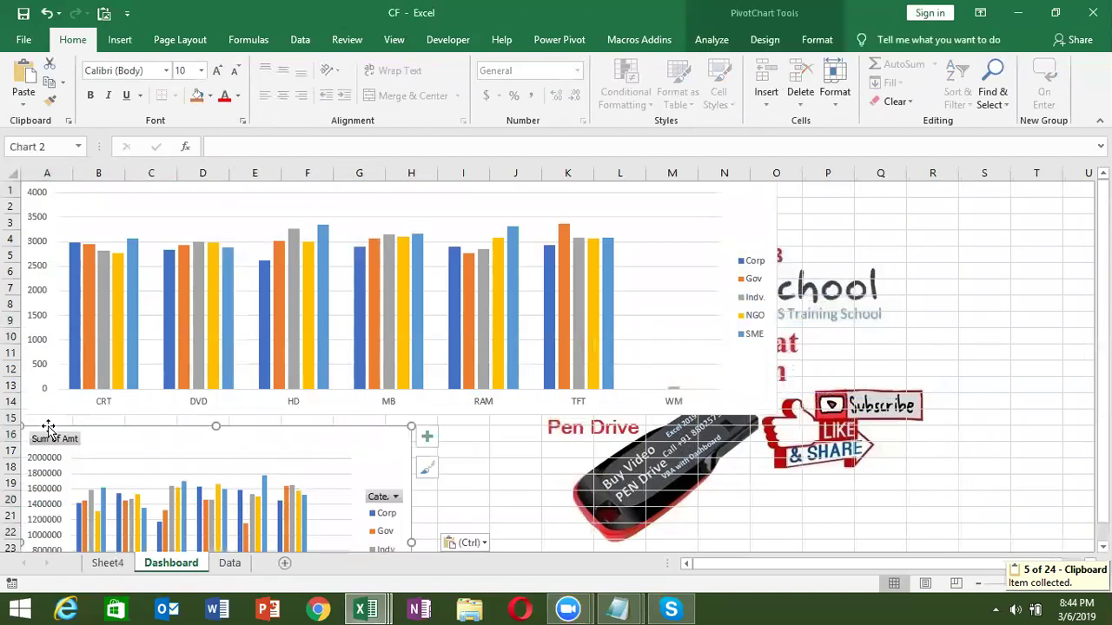
- Hide all field buttons on the amount chart
right_click(63, 442)
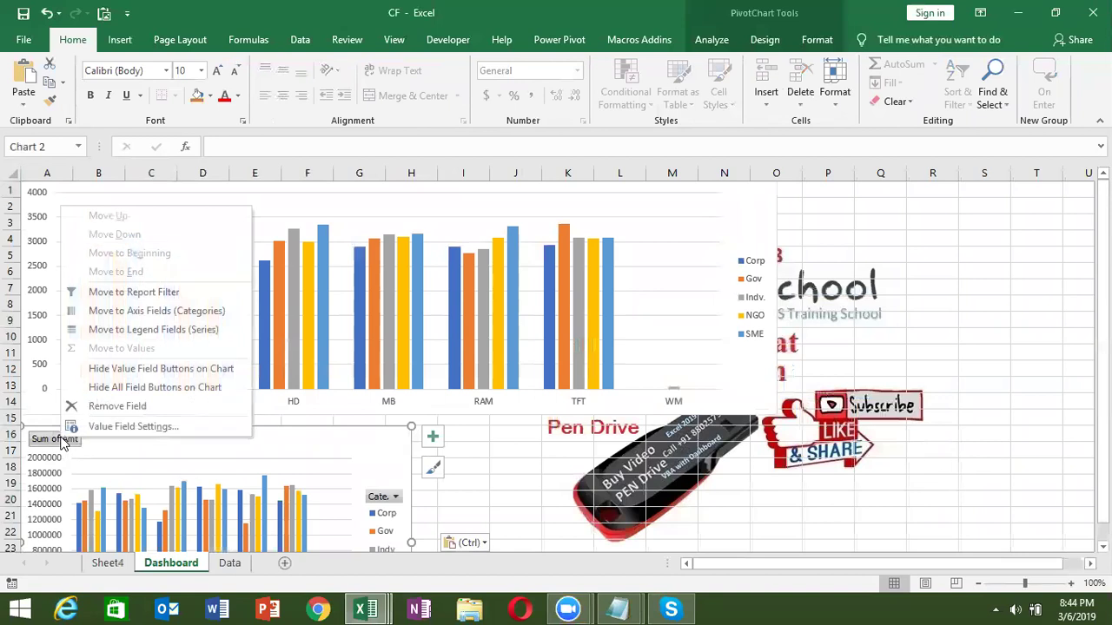
click(106, 387)
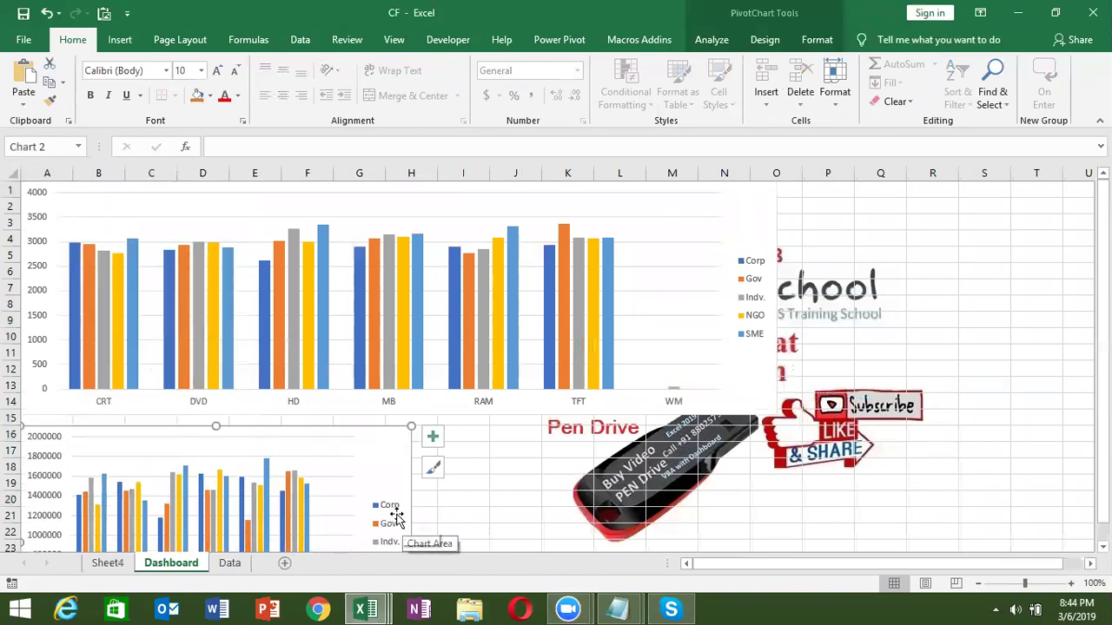
click(766, 329)
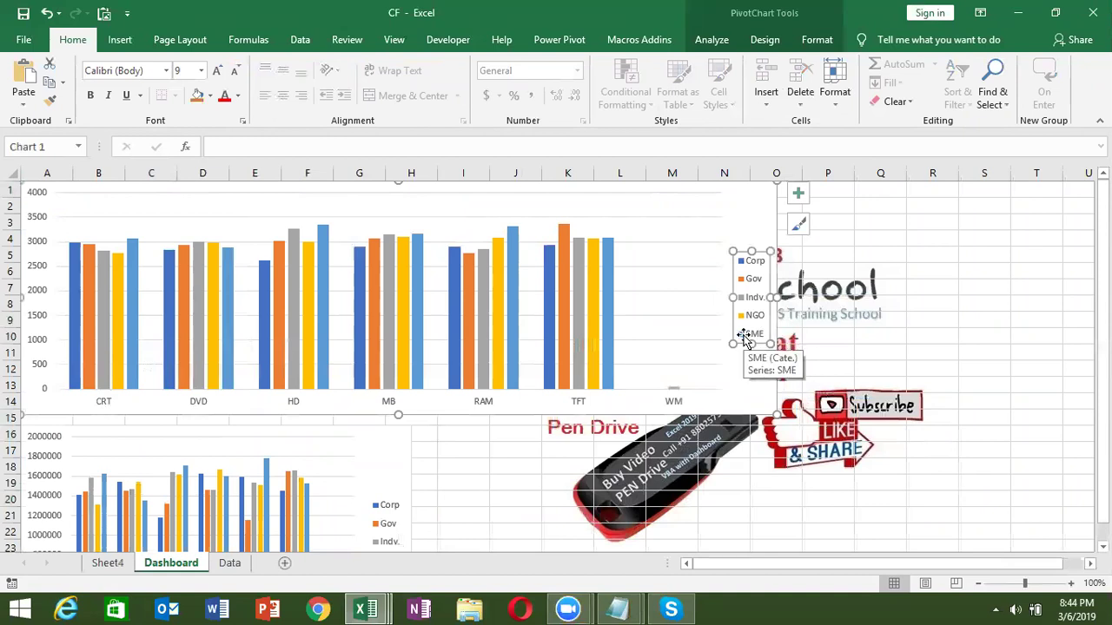
- Apply the Quick Layout with a chart title and bottom legend
right_click(744, 343)
key(Escape)
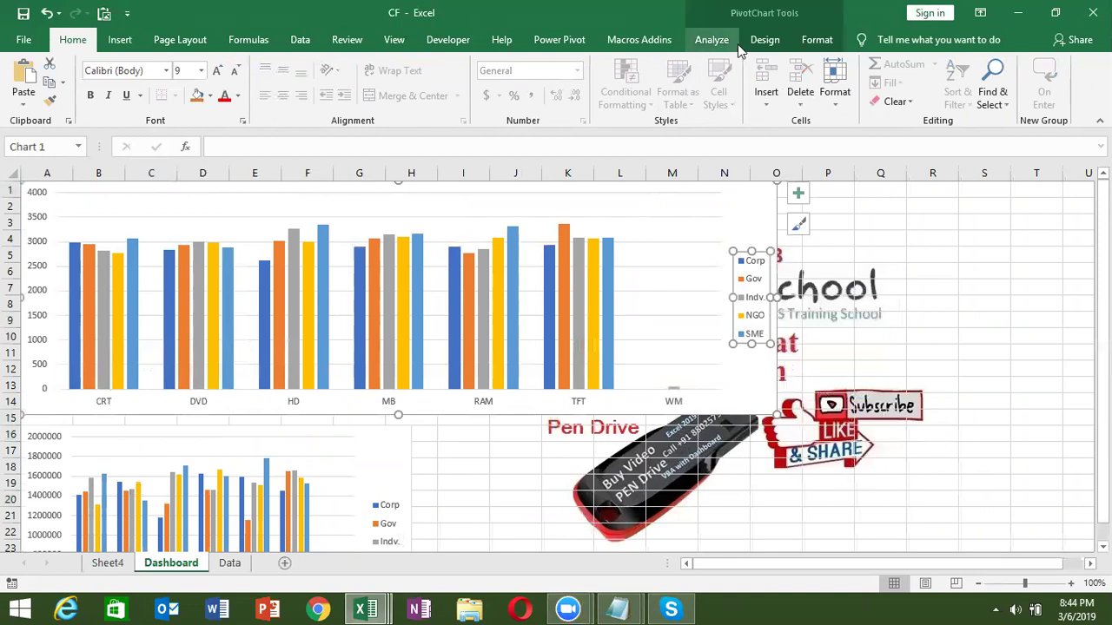
click(754, 48)
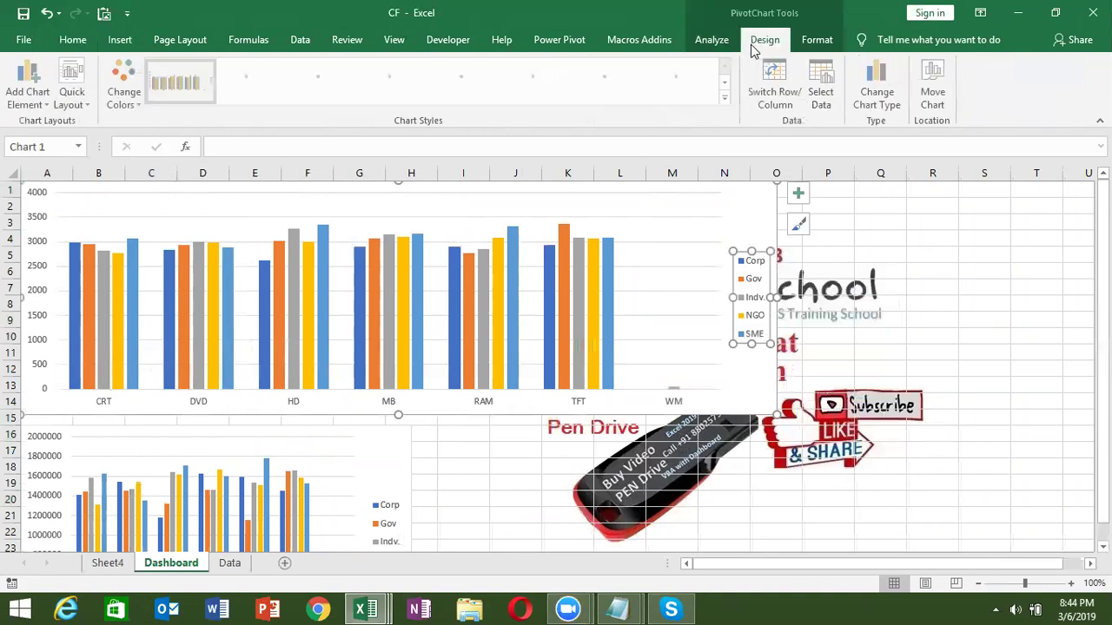
click(83, 104)
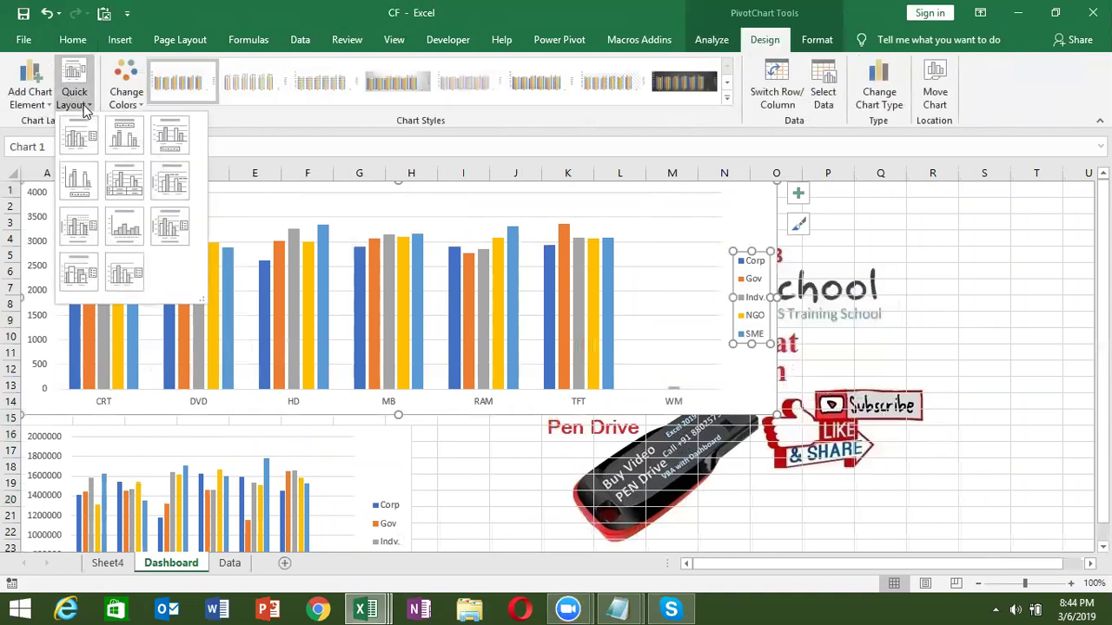
click(168, 141)
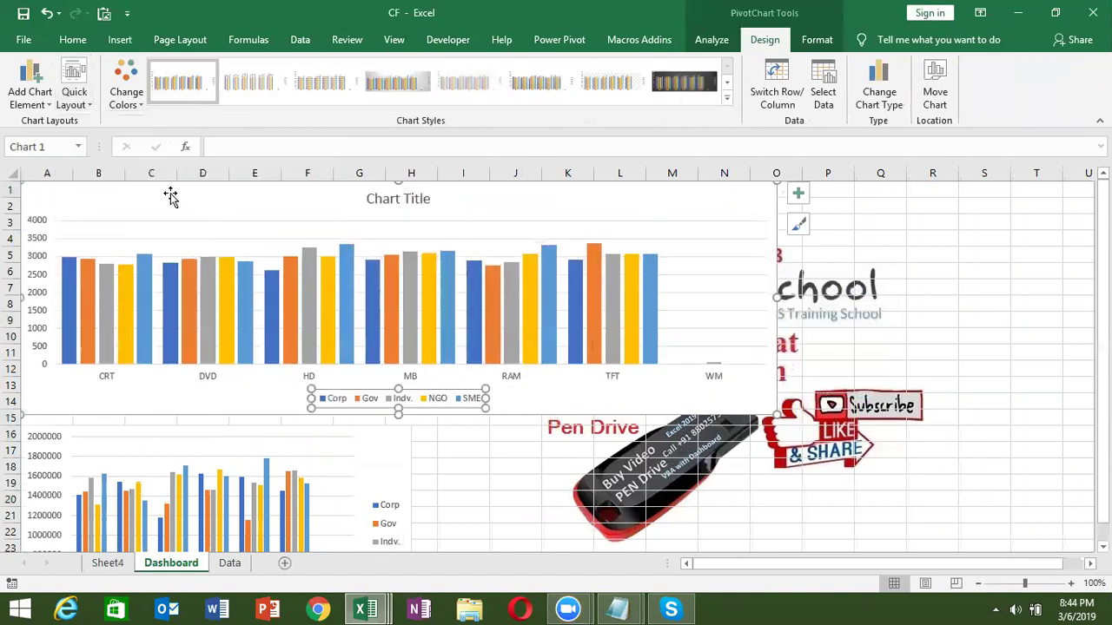
- Widen the amount chart to match the Qty chart and nudge it up beneath it
click(356, 454)
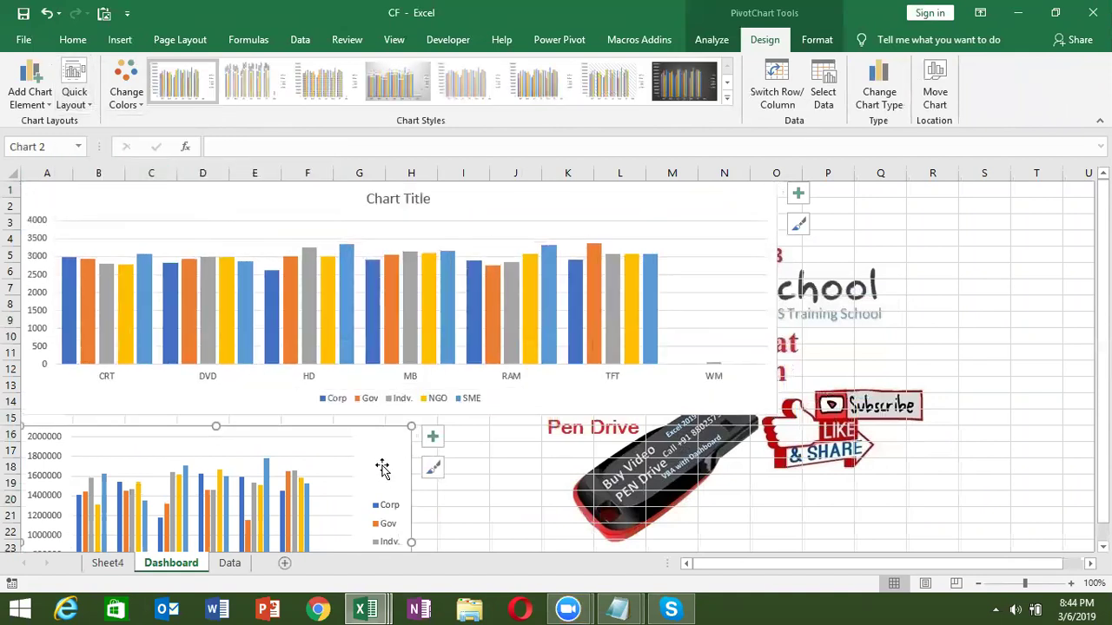
drag(410, 540, 768, 492)
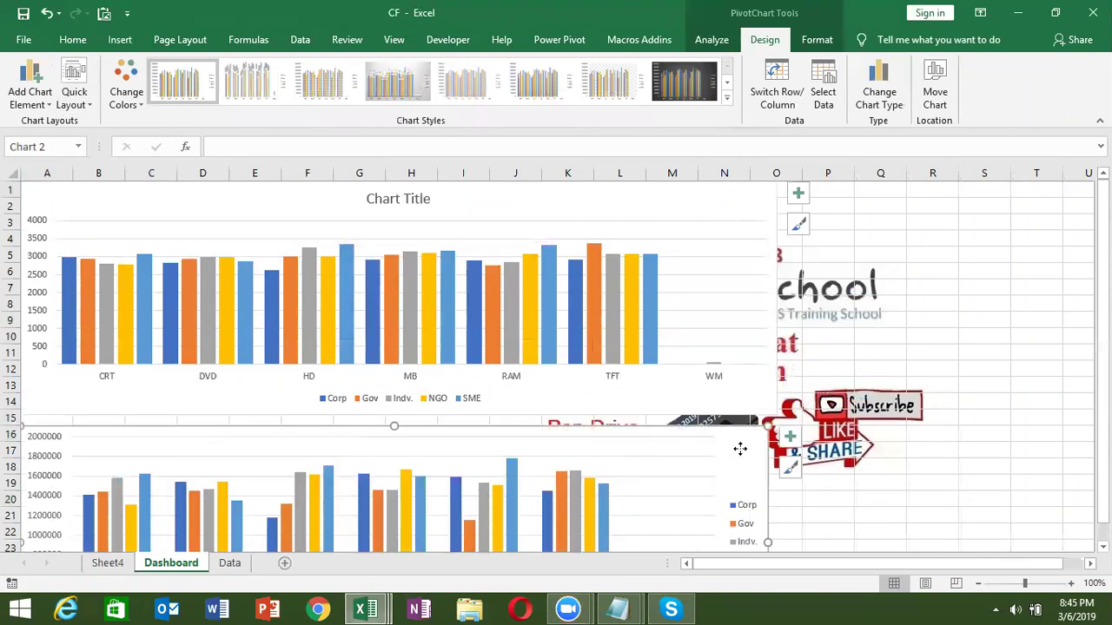
drag(739, 448, 739, 431)
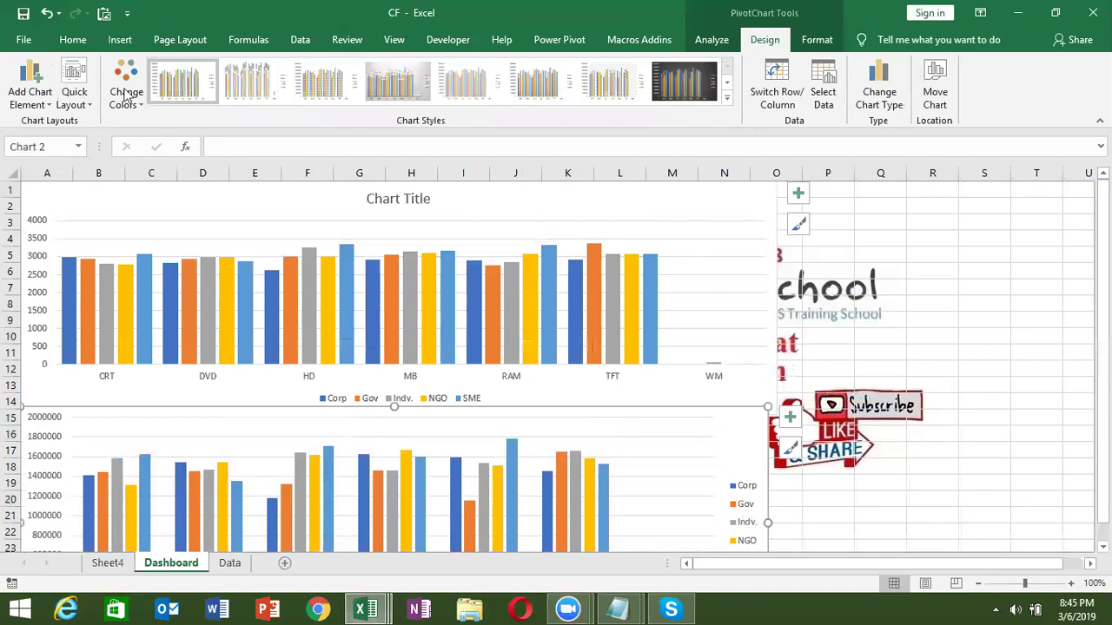
click(74, 96)
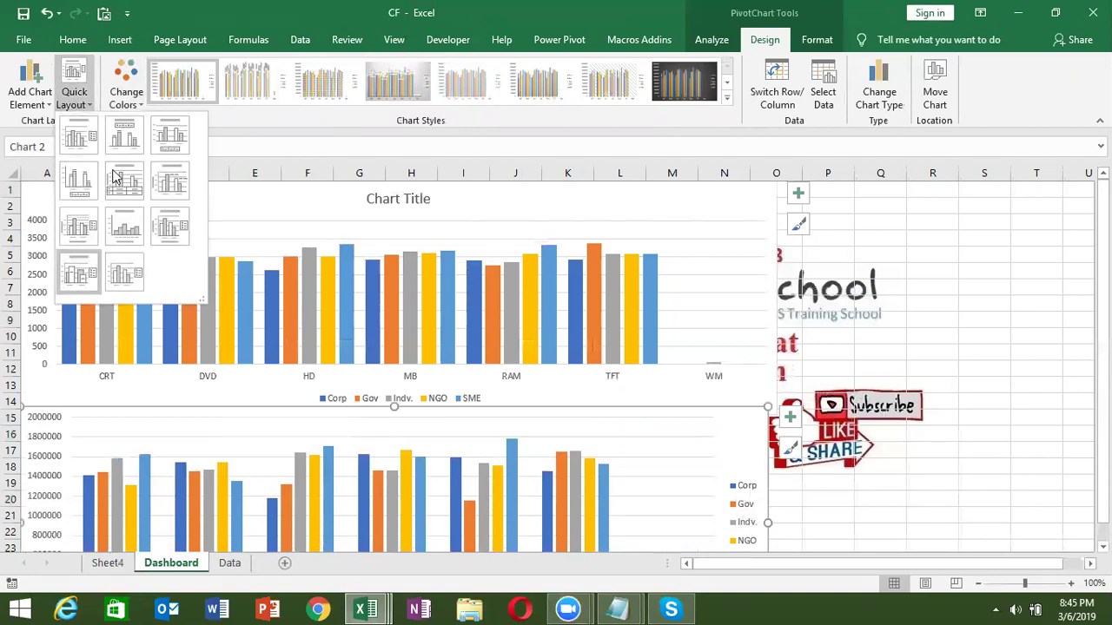
key(Escape)
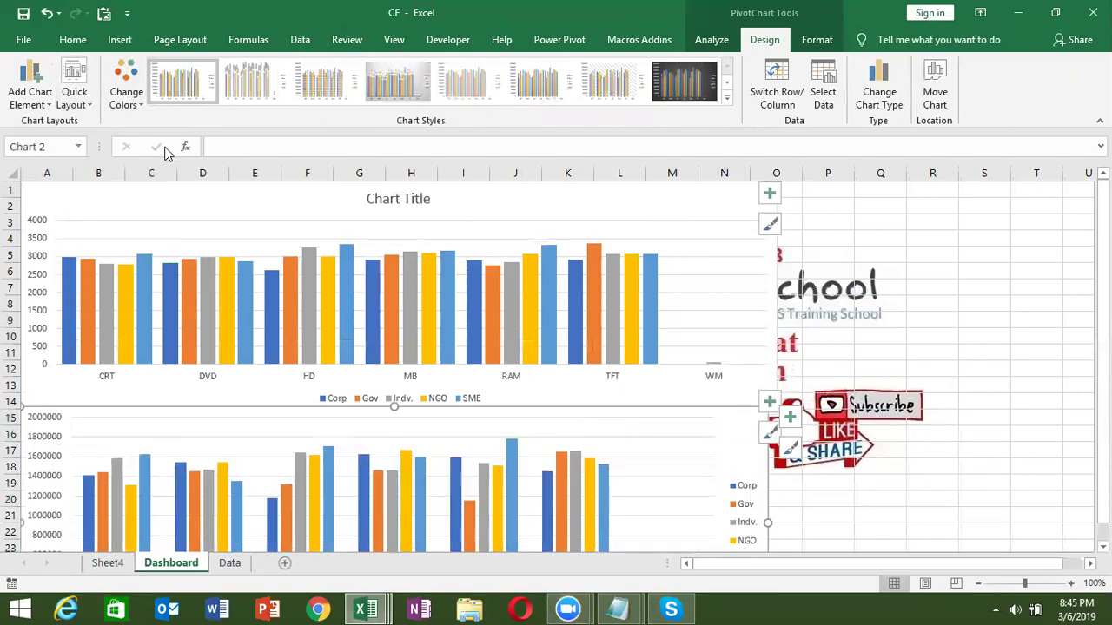
- Replace the upper chart's placeholder title with Qty
click(827, 436)
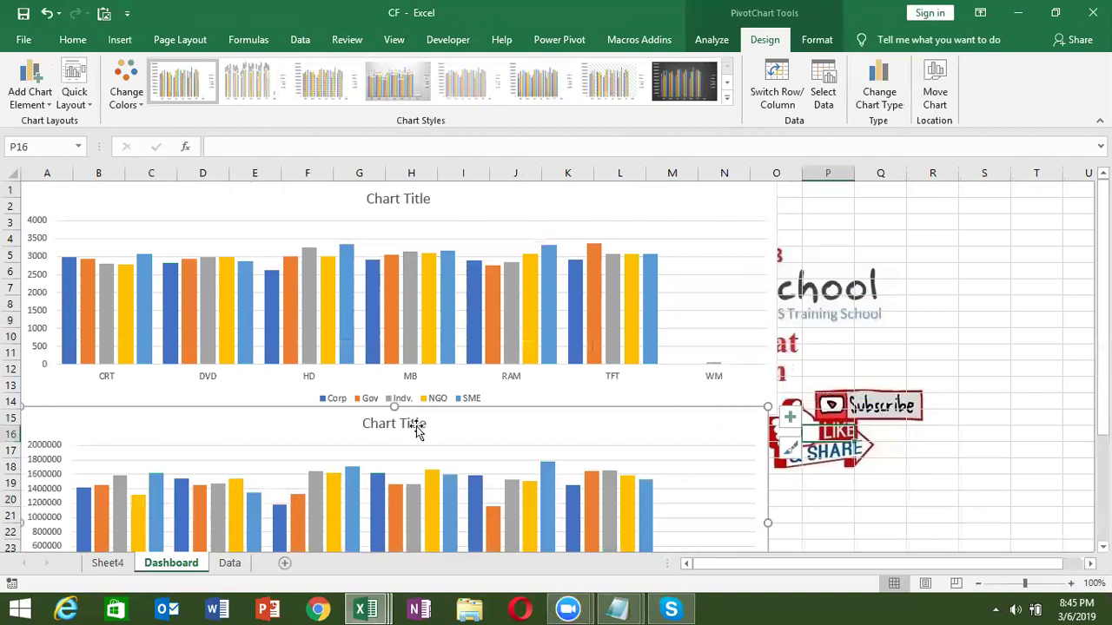
double_click(398, 200)
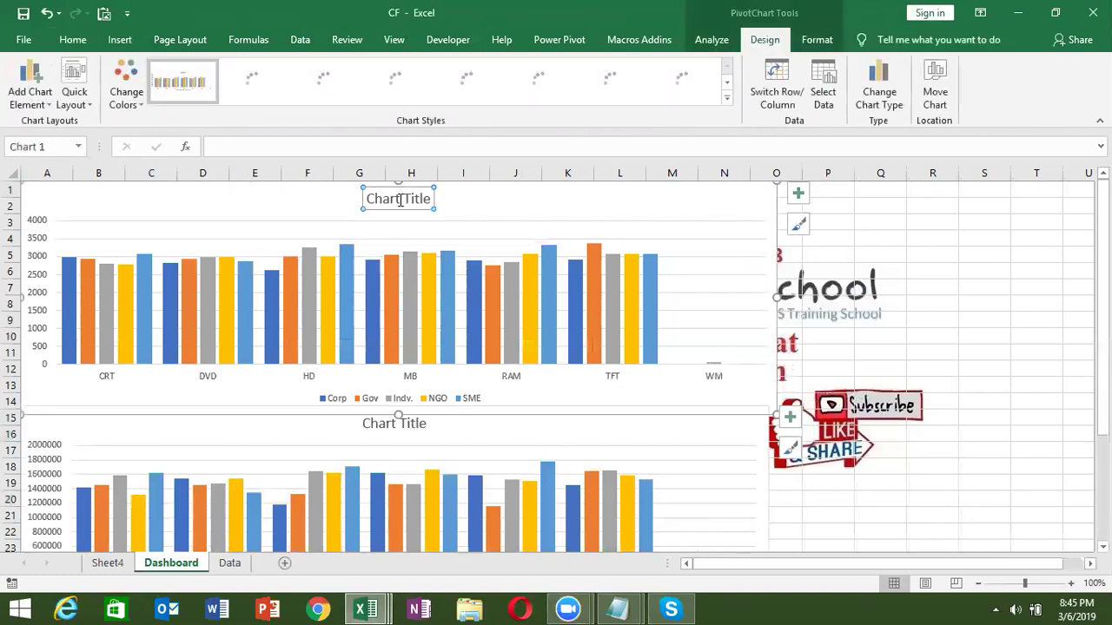
triple_click(400, 200)
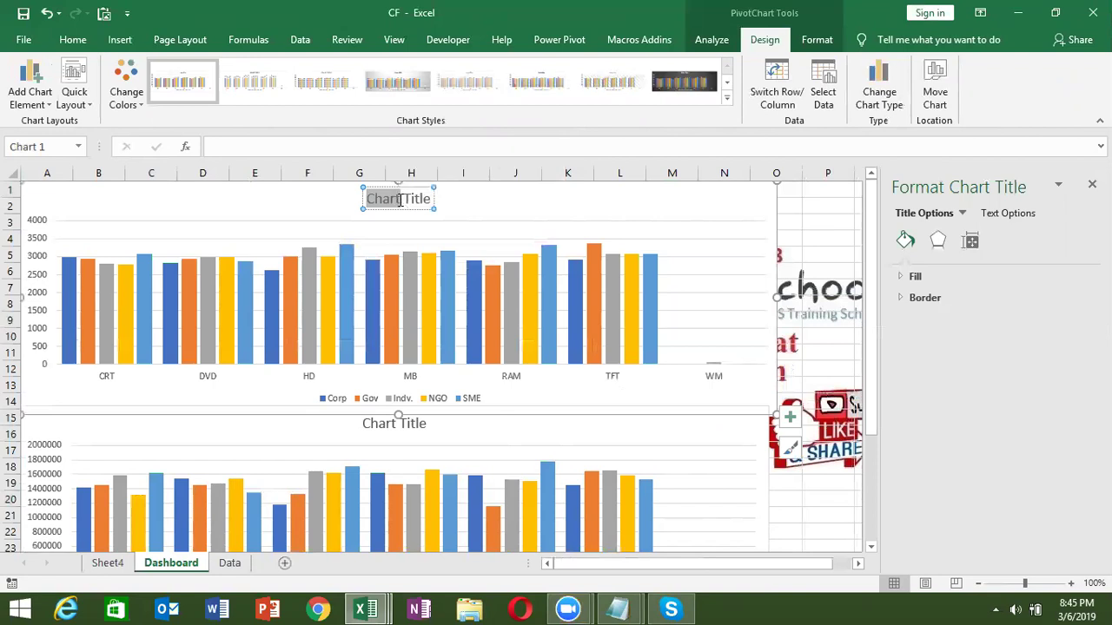
key(Delete)
text(Qty)
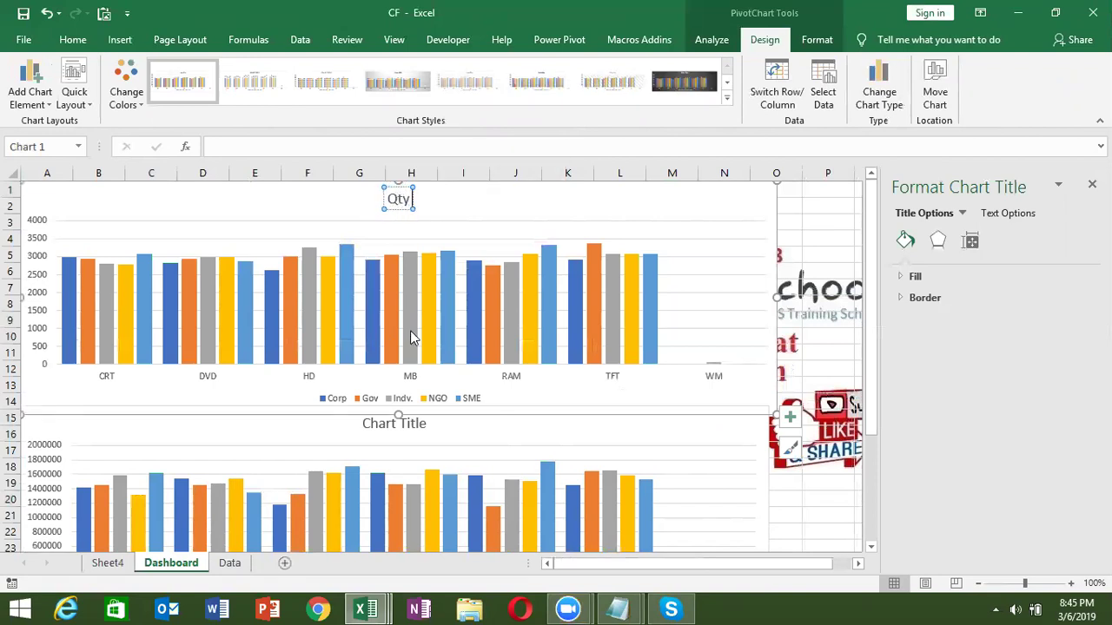
- Title the lower chart Rev. and close the formatting side panel
click(391, 427)
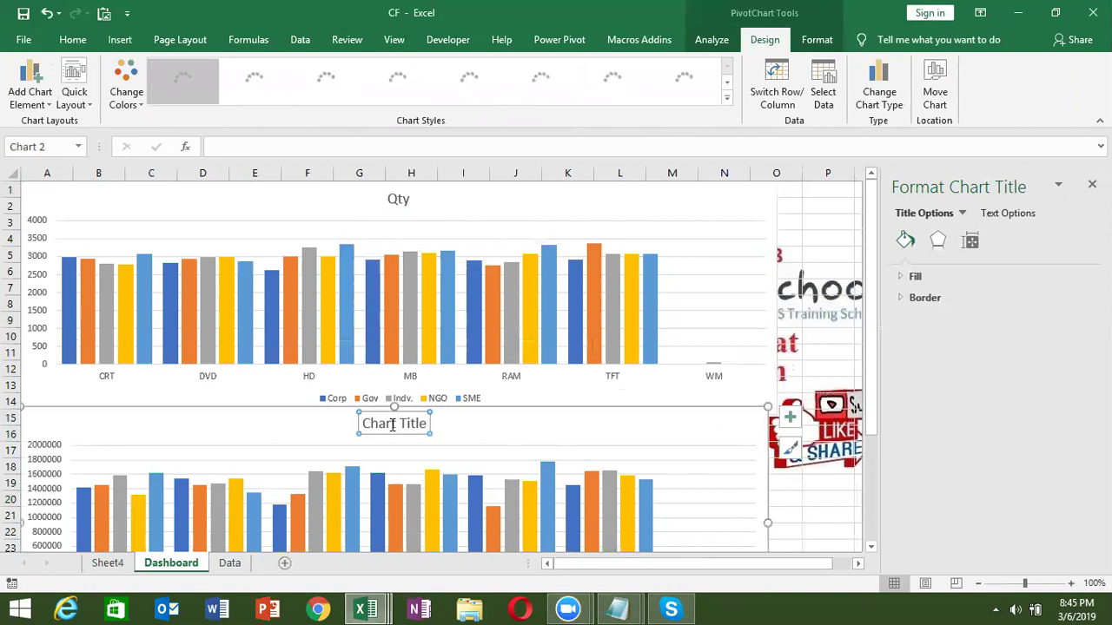
triple_click(392, 429)
key(Delete)
text(Rev.)
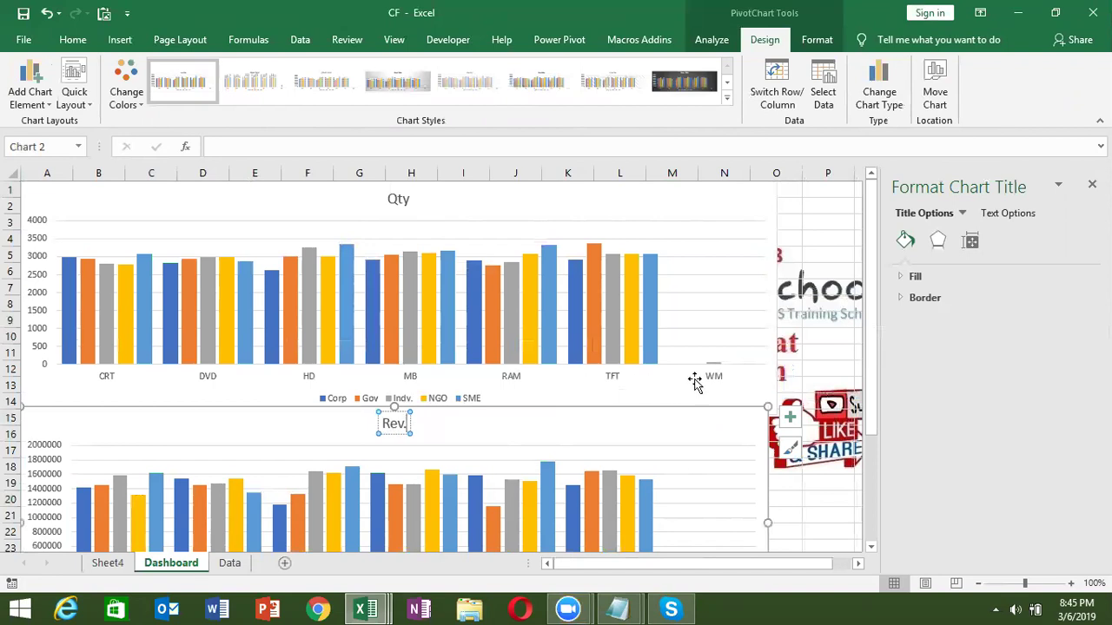
click(807, 346)
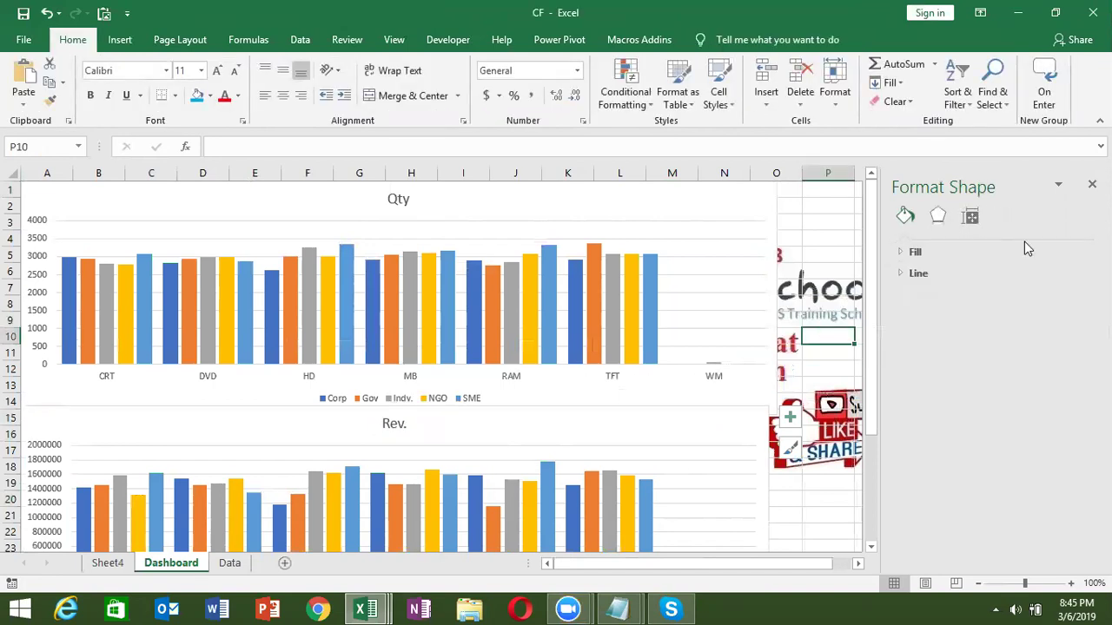
click(1091, 184)
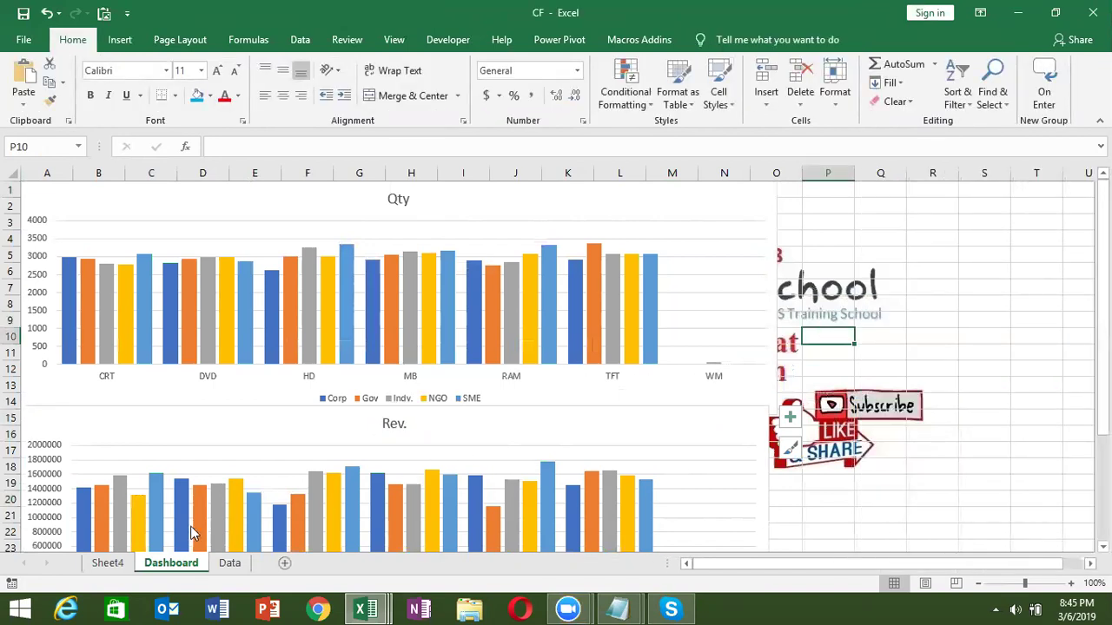
- Select the Q, Sales_Person, Zone, City, S_Manager and Sub-Cate. slicers on Sheet4 and cut them
click(127, 561)
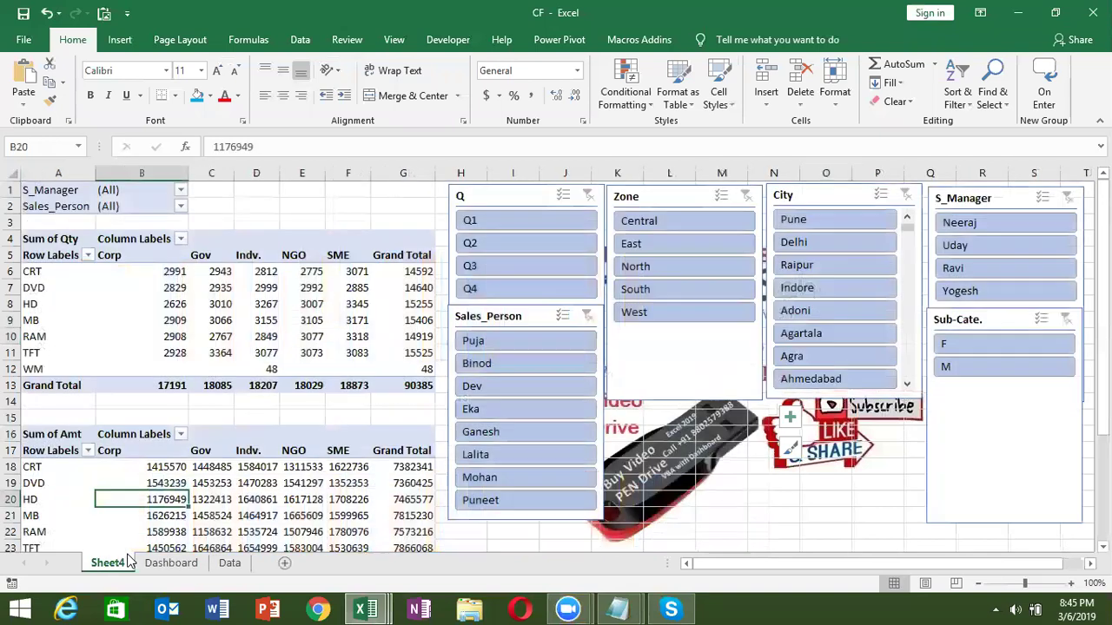
click(486, 197)
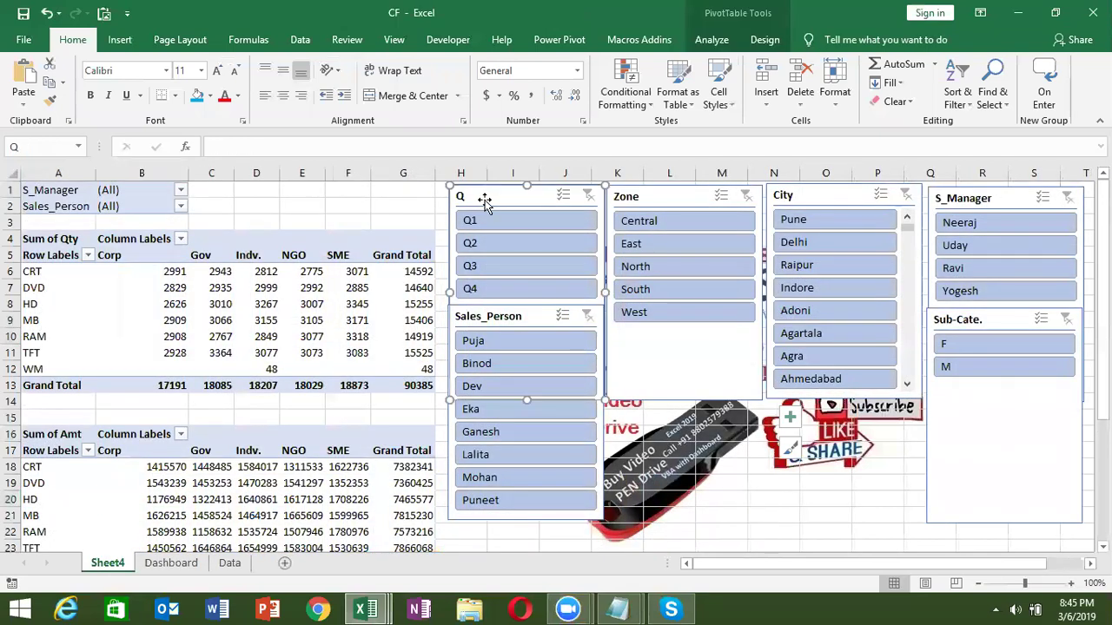
ctrl+click(596, 520)
ctrl+click(716, 333)
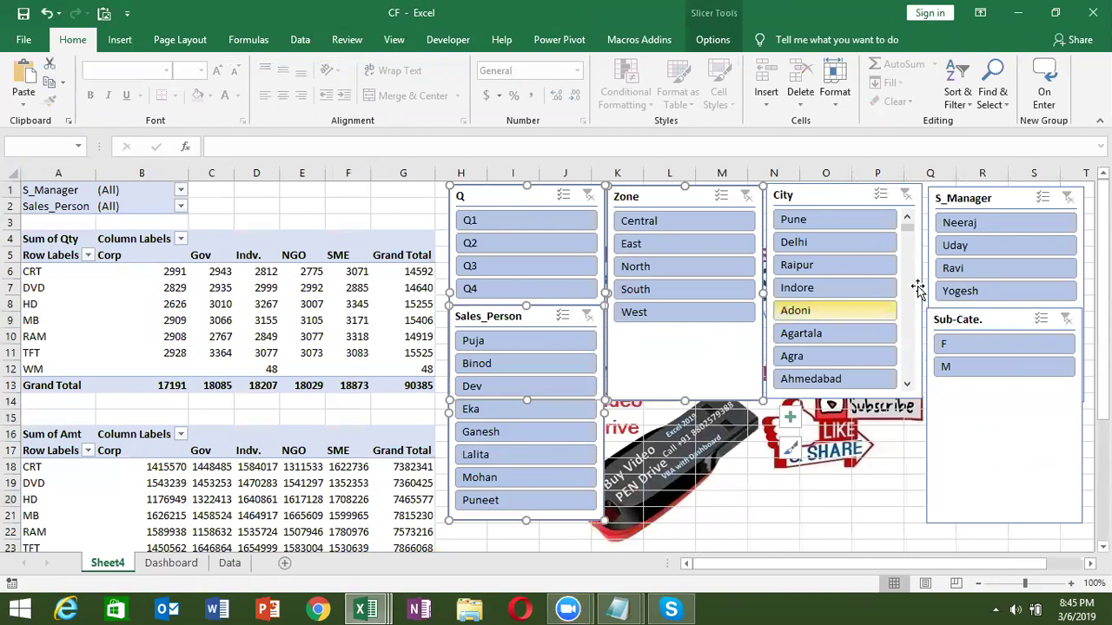
click(907, 285)
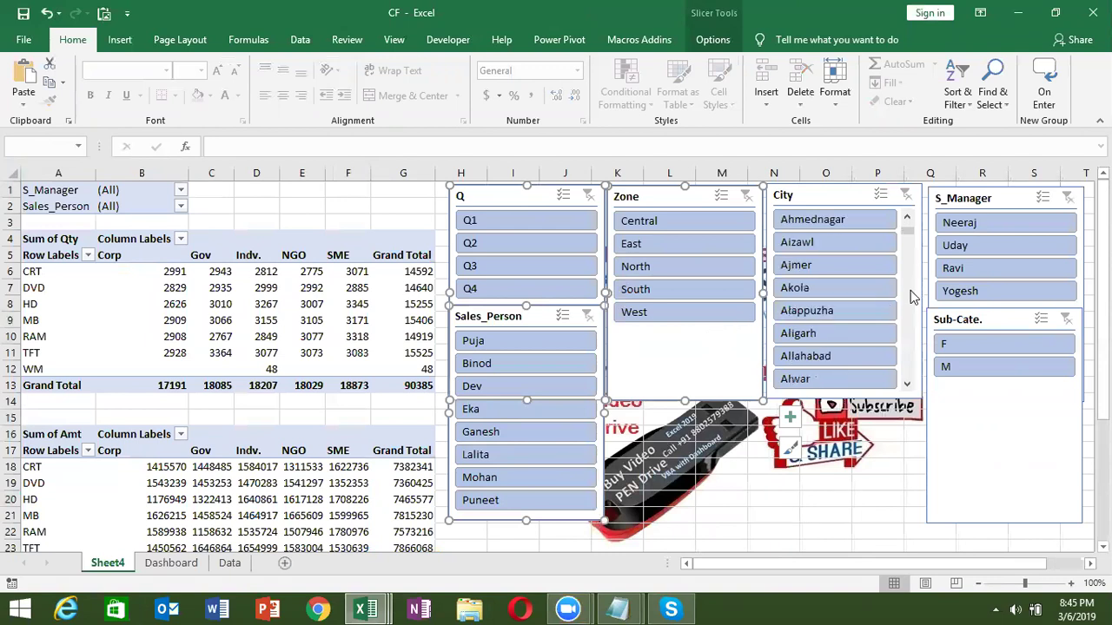
ctrl+click(862, 199)
ctrl+click(962, 202)
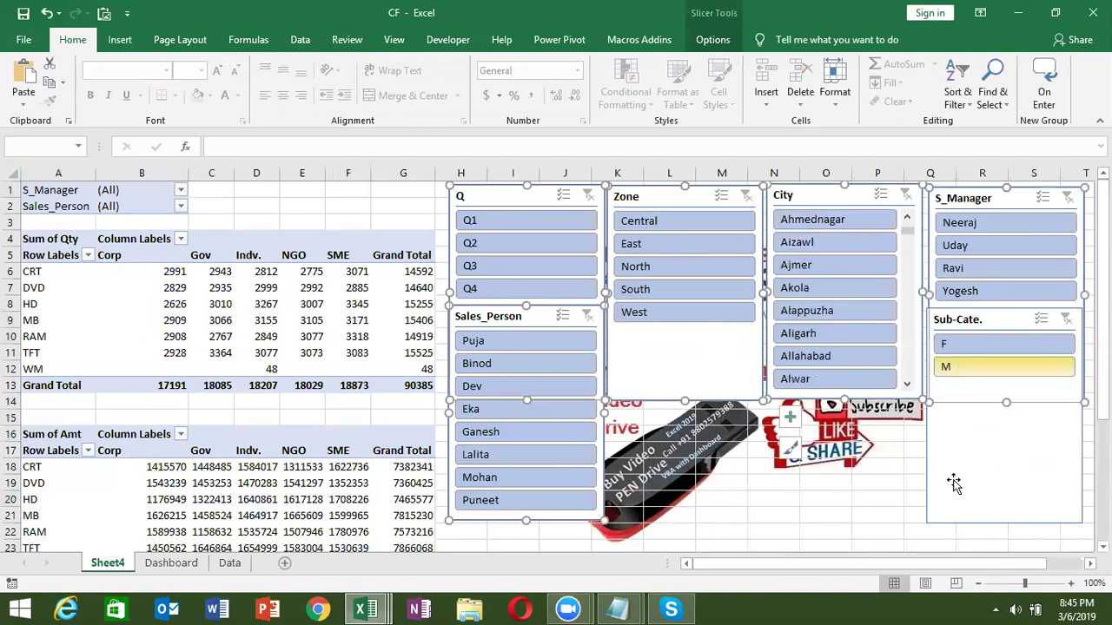
ctrl+click(953, 503)
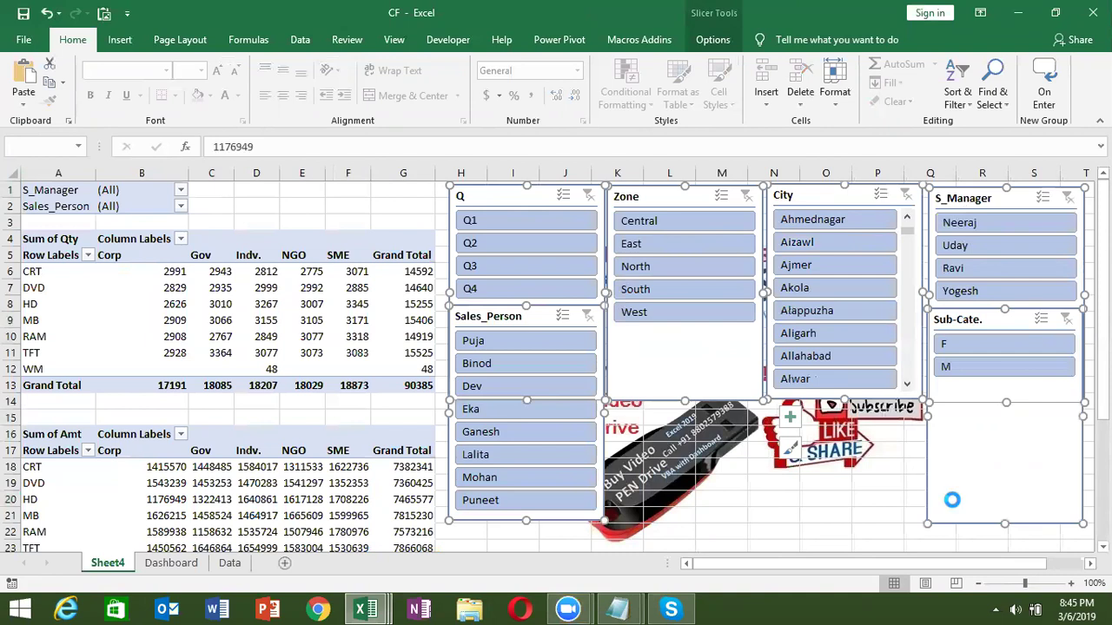
key(ctrl+x)
- Paste the slicers onto Dashboard at cell O1 beside the charts
click(198, 564)
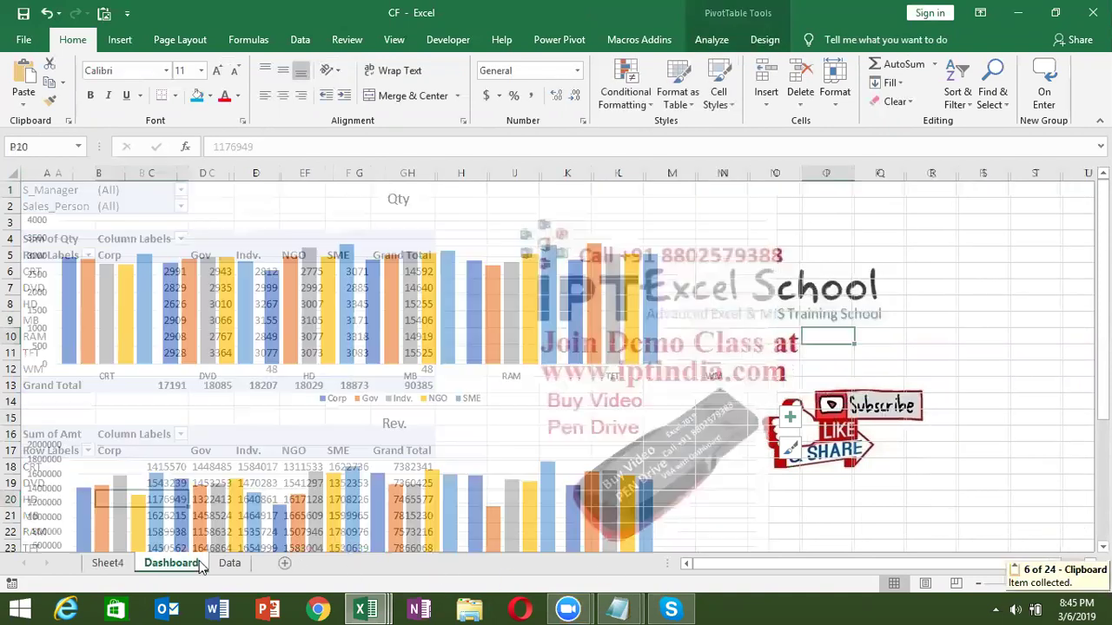
click(789, 192)
key(ctrl+v)
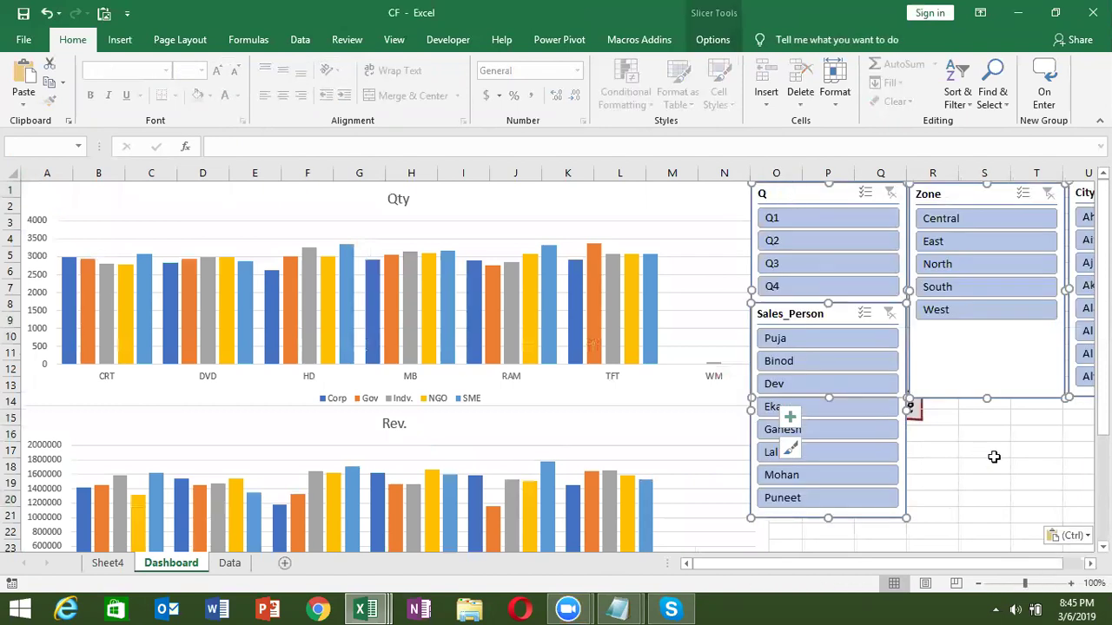
click(991, 460)
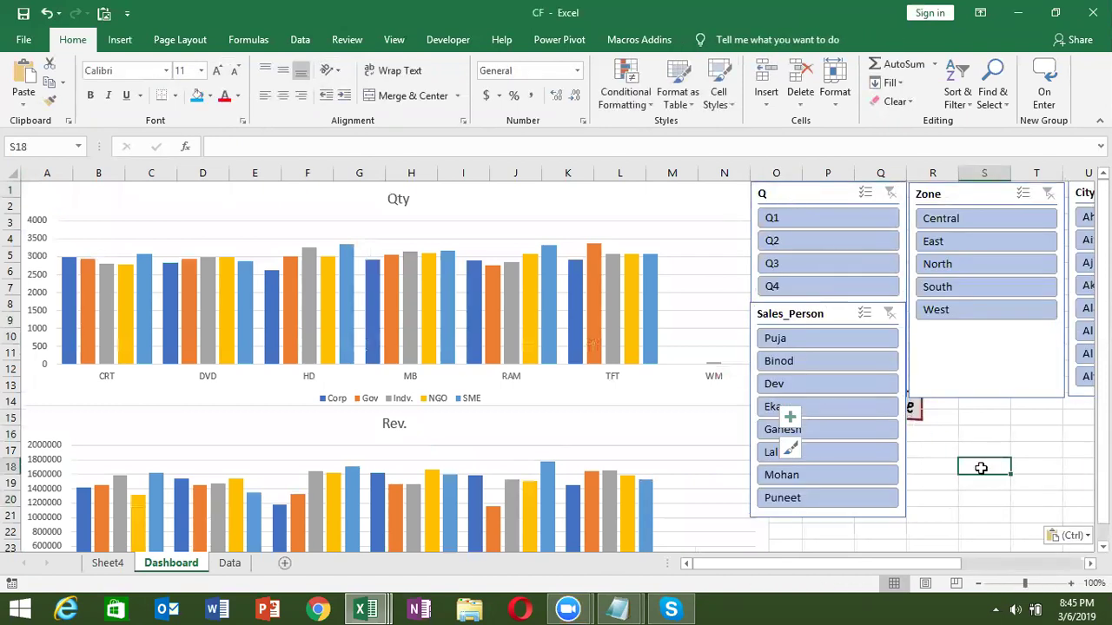
click(851, 218)
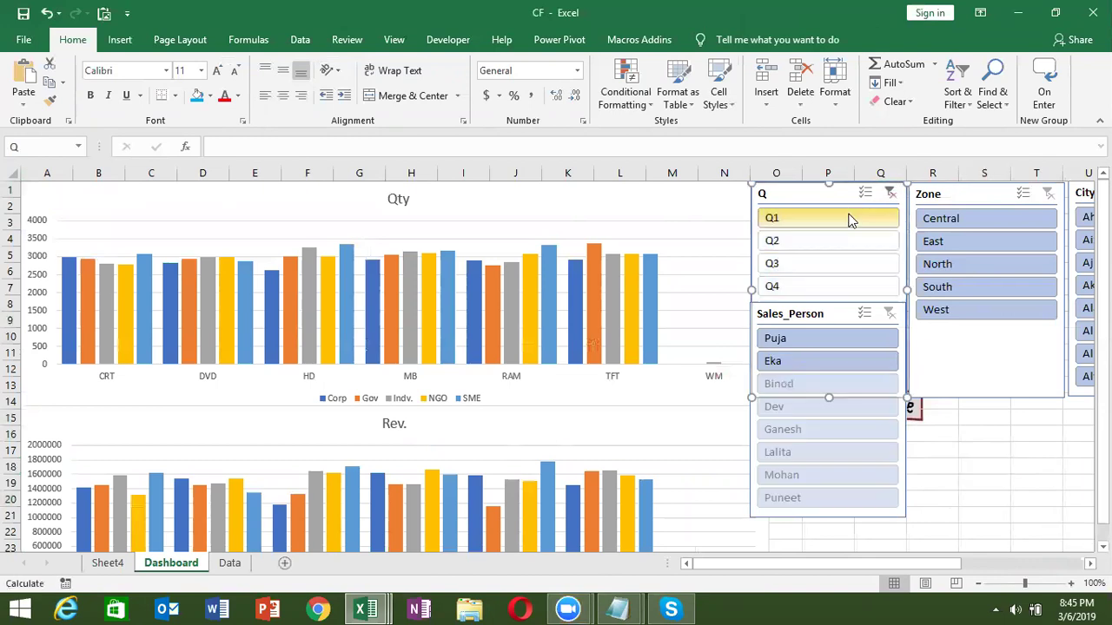
click(839, 247)
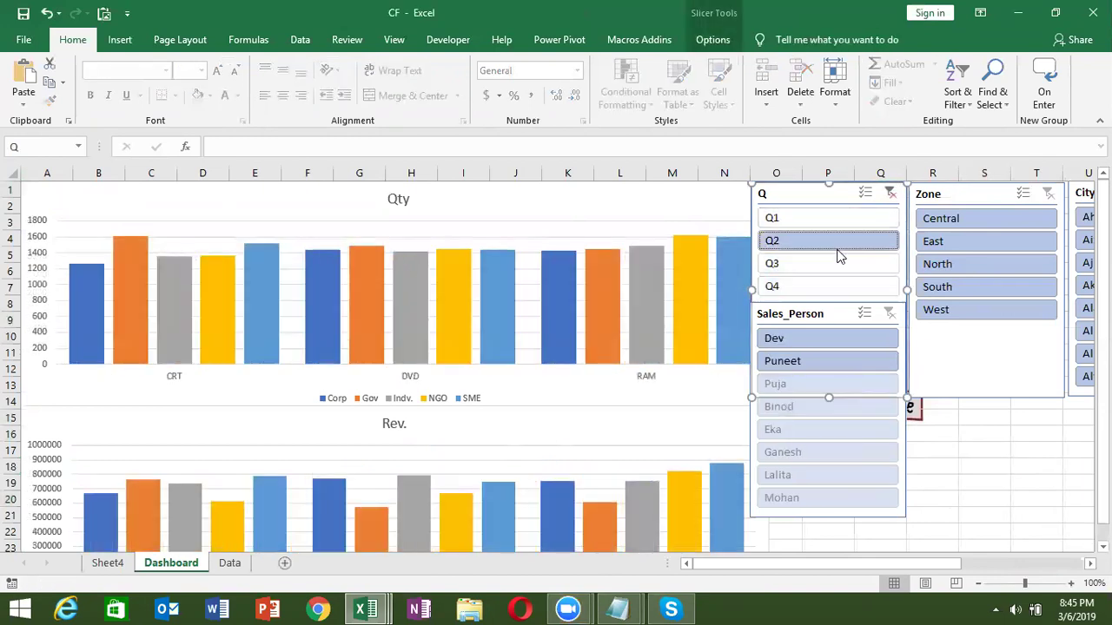
click(835, 266)
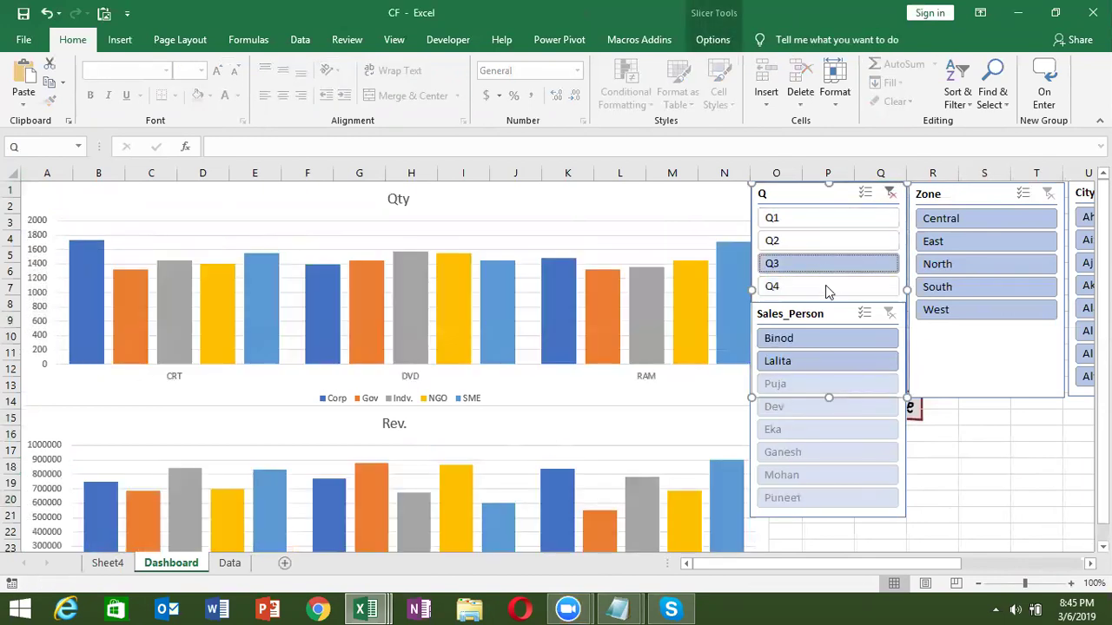
click(825, 289)
click(825, 265)
click(103, 571)
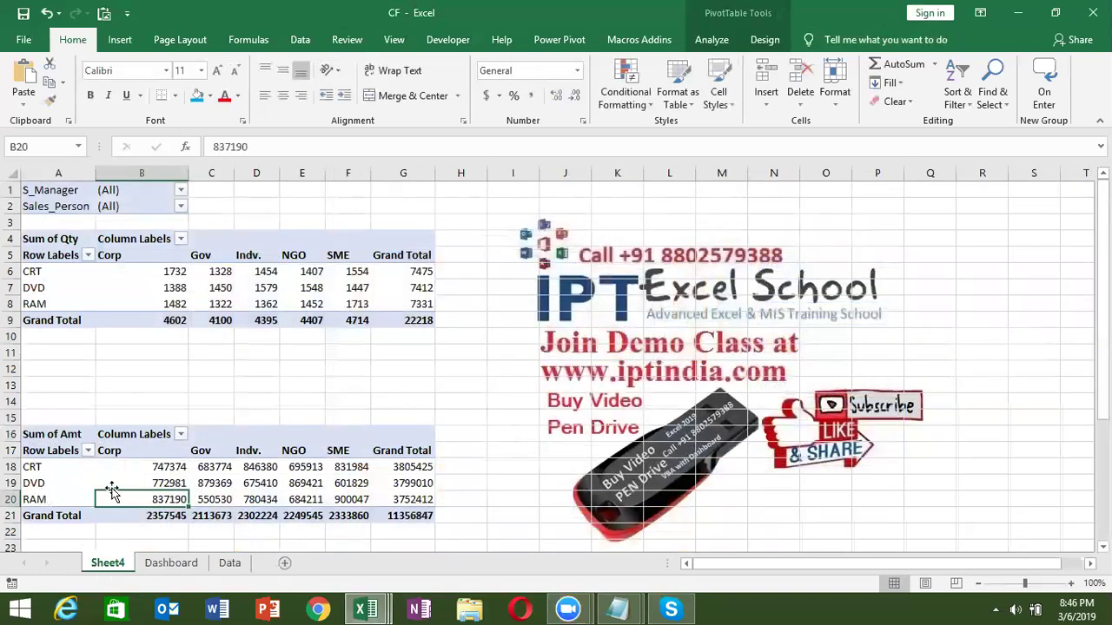
click(163, 570)
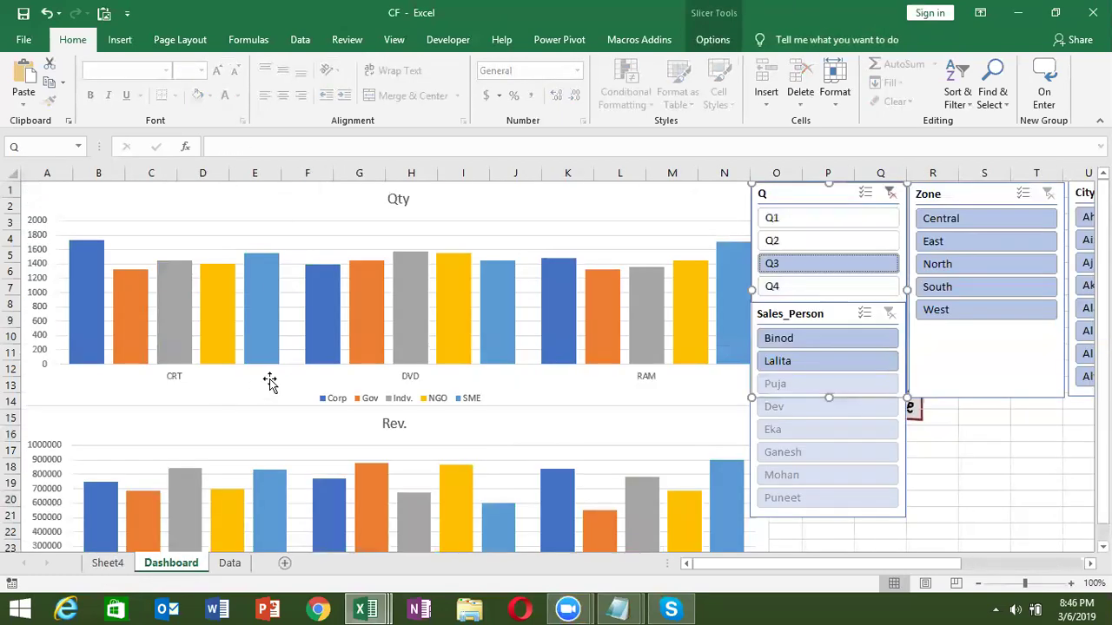
click(889, 196)
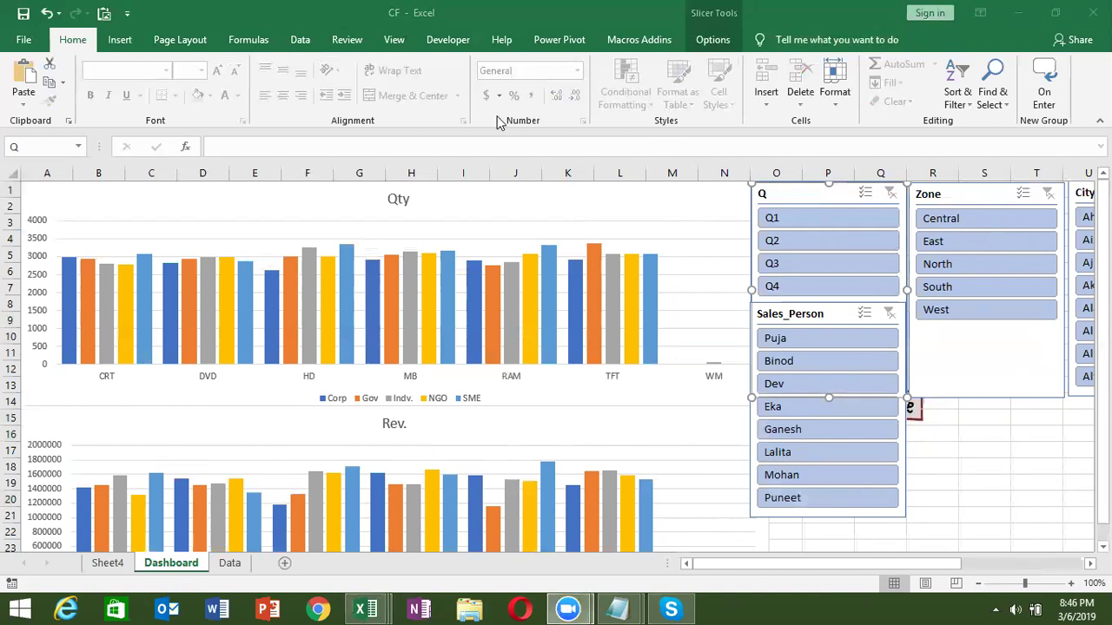
- Go to the Data sheet and select the whole sales range A1:M1784
click(230, 563)
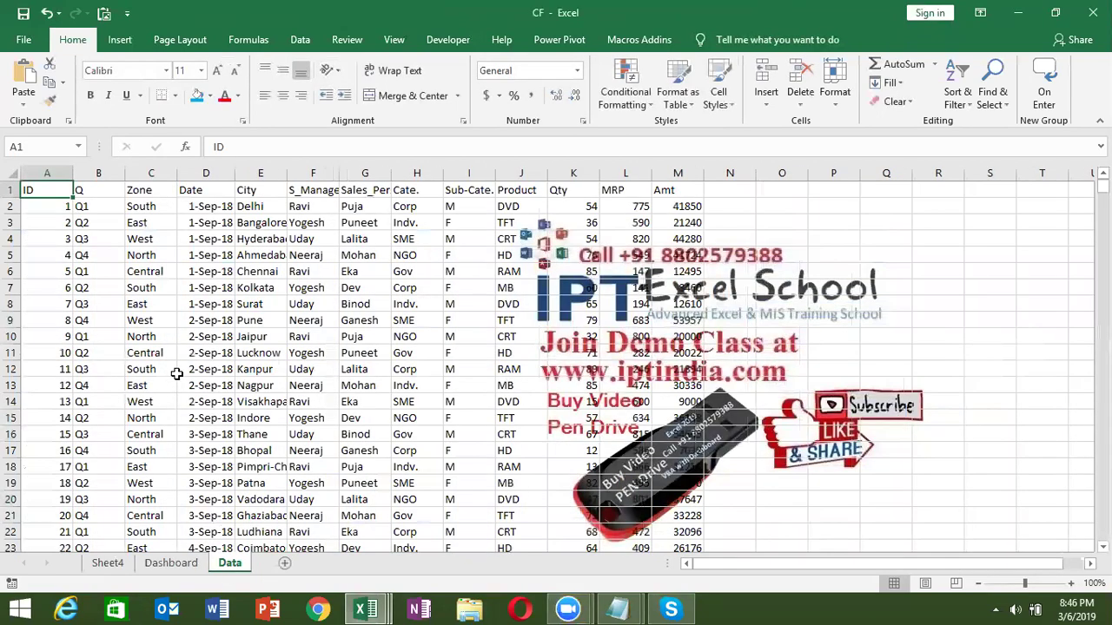
key(ctrl+shift+Right)
key(ctrl+shift+Down)
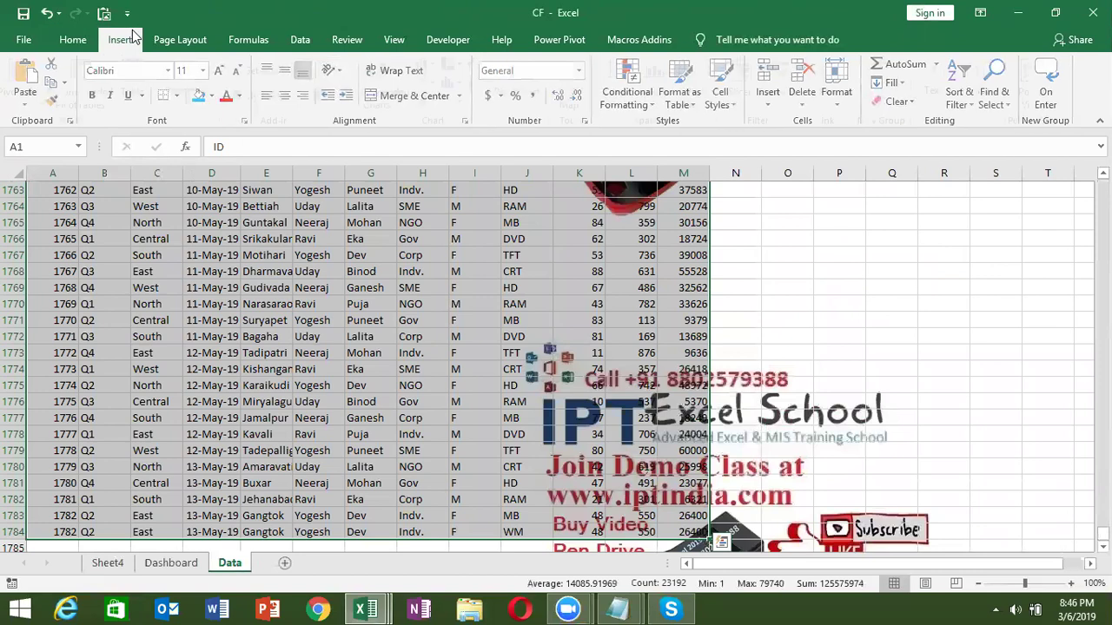
- Create a pivot table from the data, then undo it and return to the Data sheet
click(121, 39)
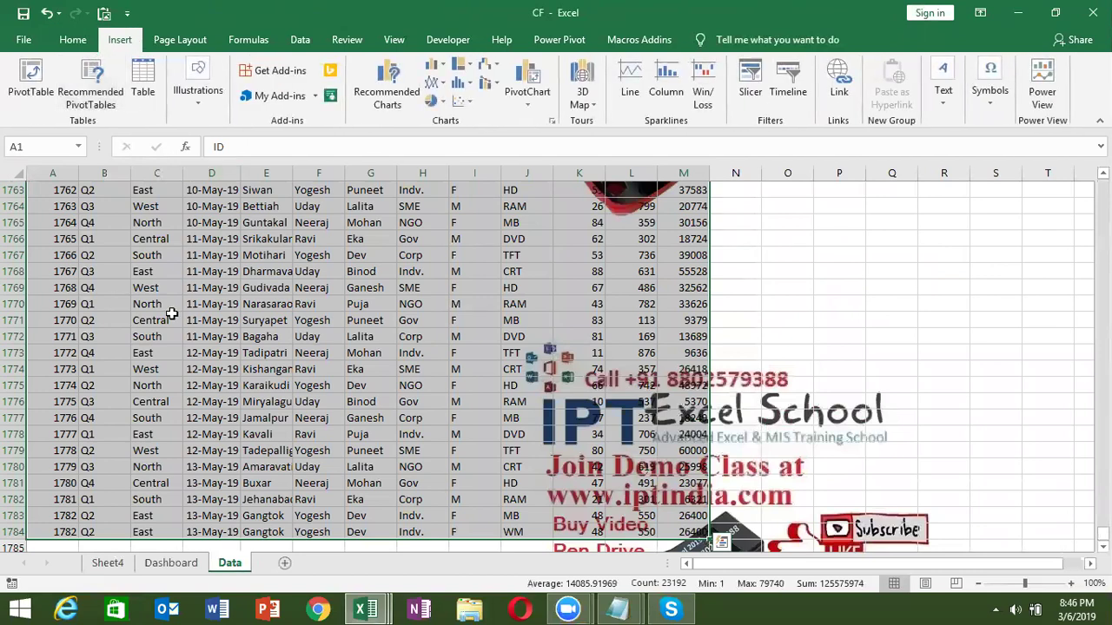
click(30, 83)
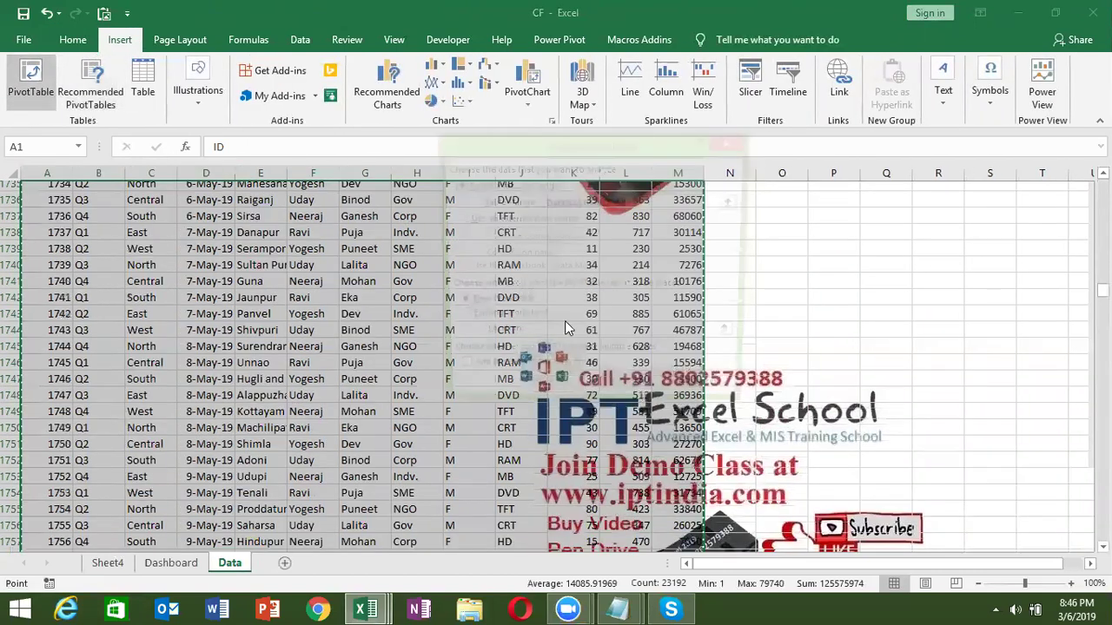
click(655, 400)
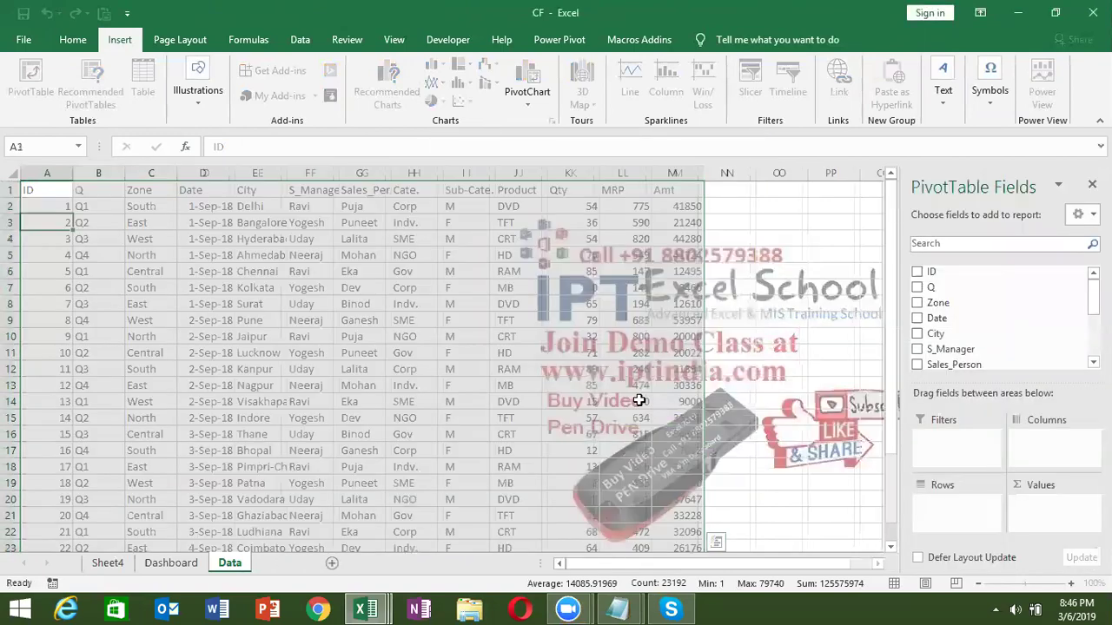
key(ctrl+z)
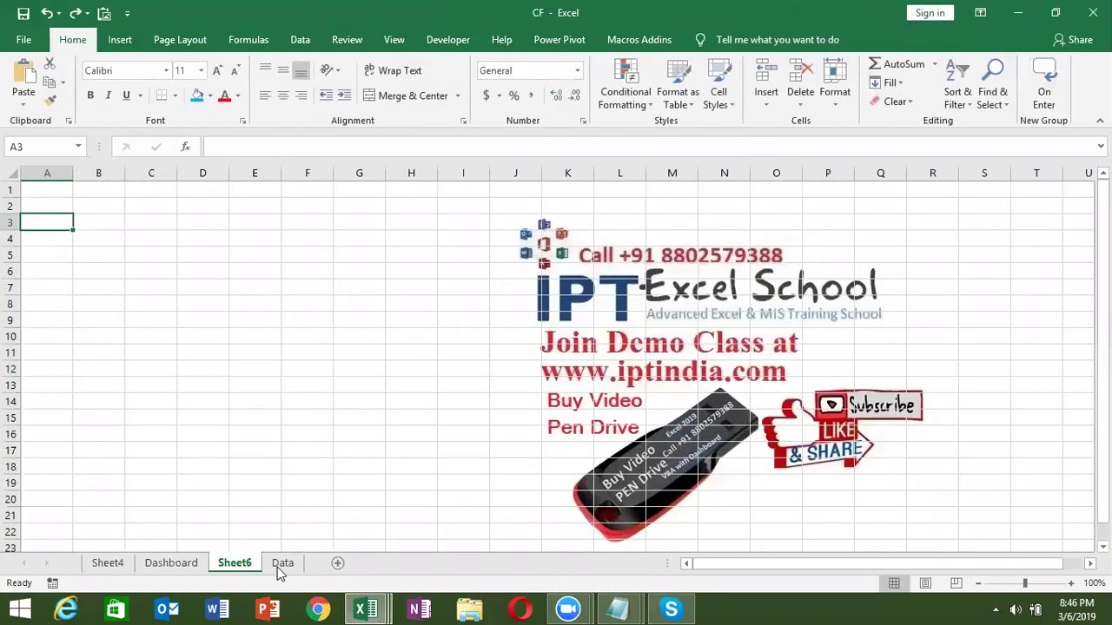
click(282, 564)
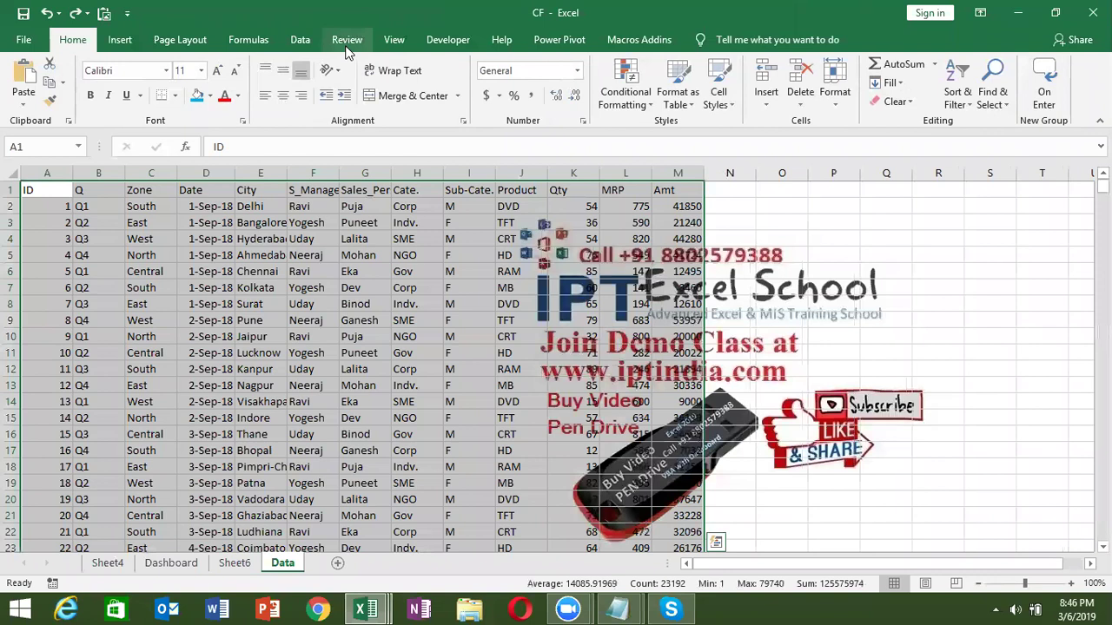
- Format A1:M1784 as a table with a light style, keeping headers
click(678, 91)
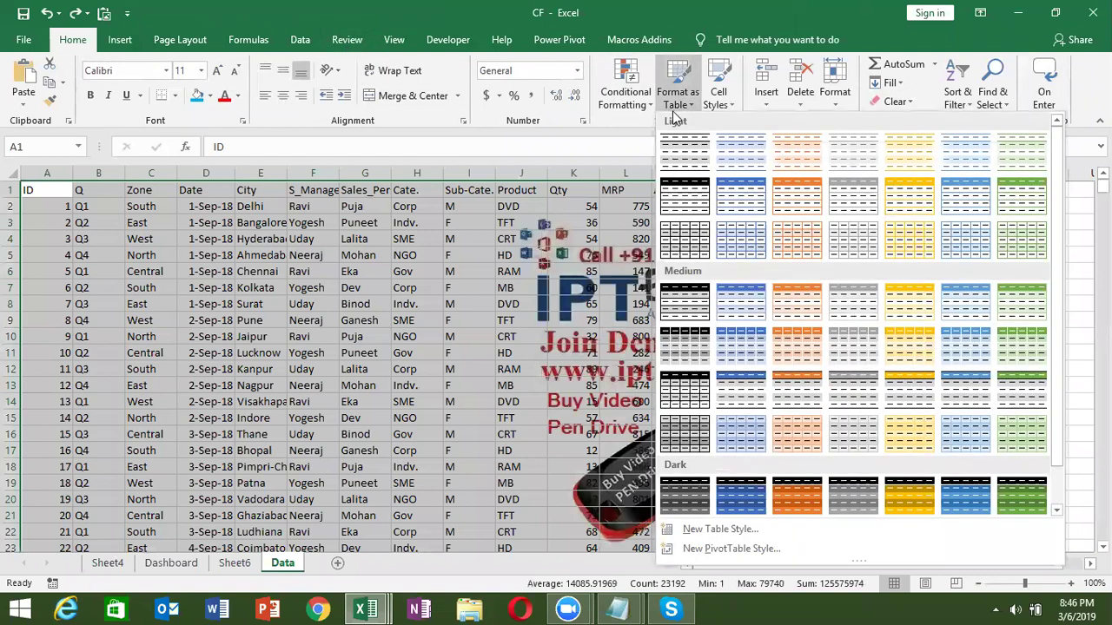
click(741, 198)
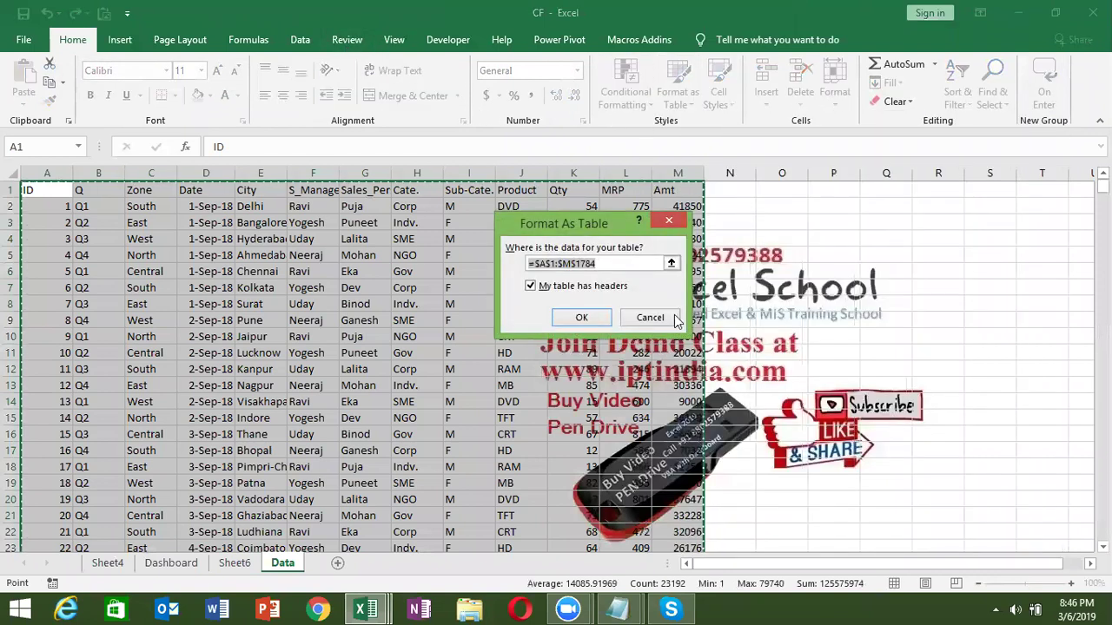
click(578, 316)
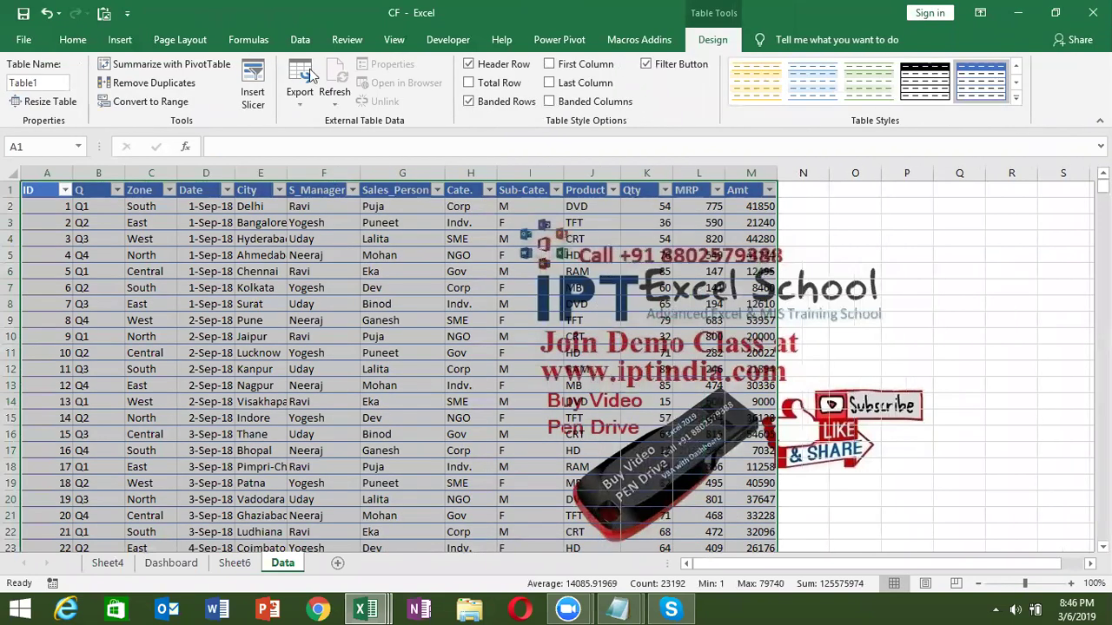
- Insert Q and Zone slicers for Table1, after one cancelled attempt at picking them
click(268, 87)
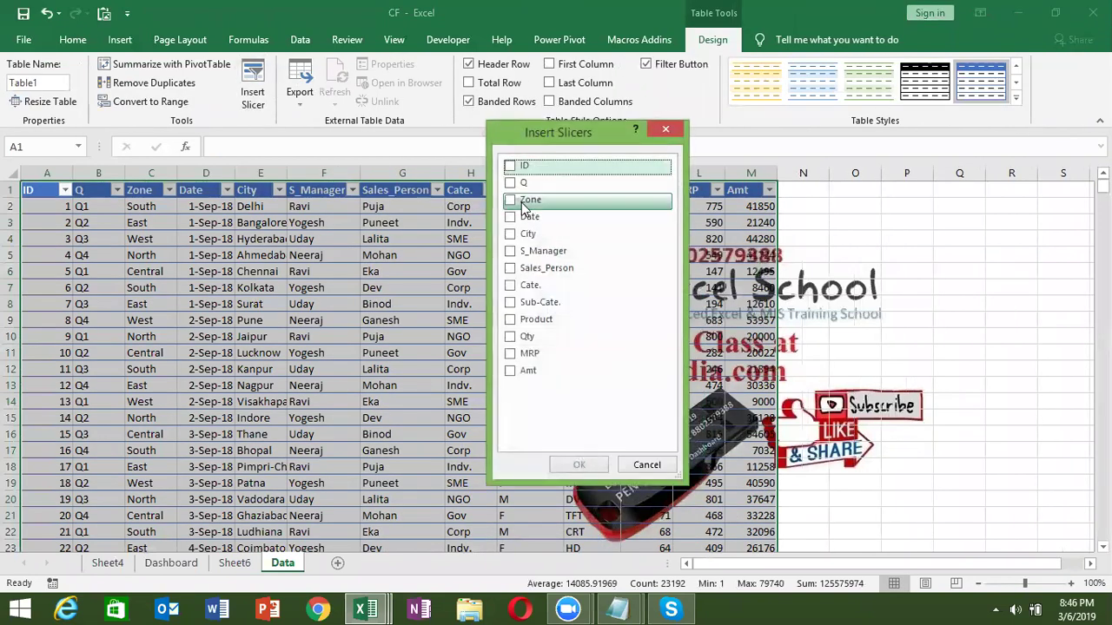
click(511, 200)
click(510, 183)
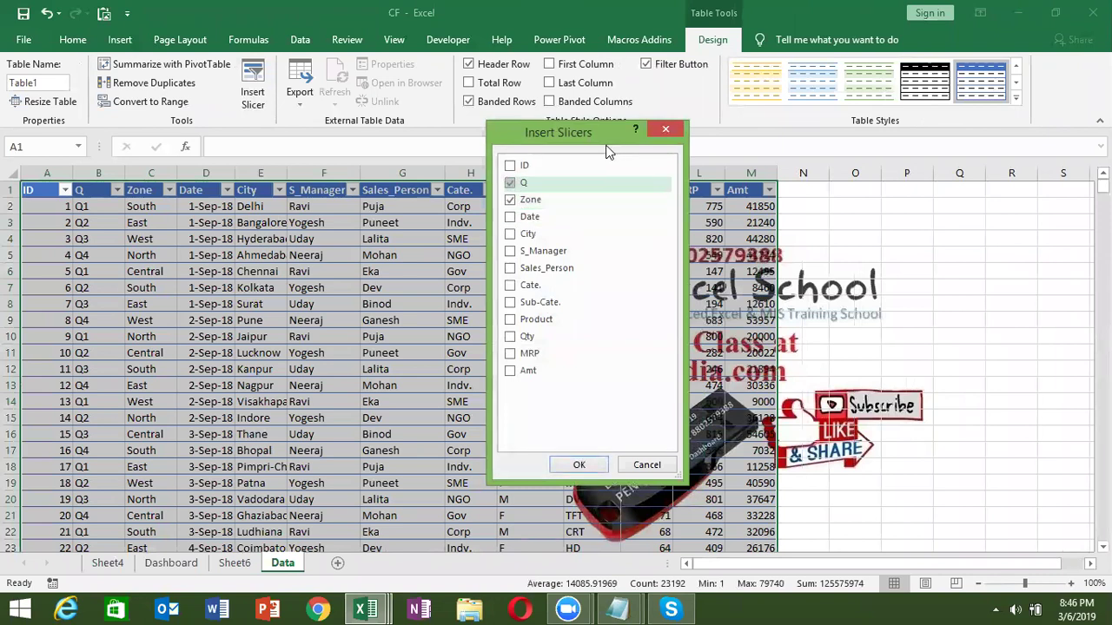
click(666, 132)
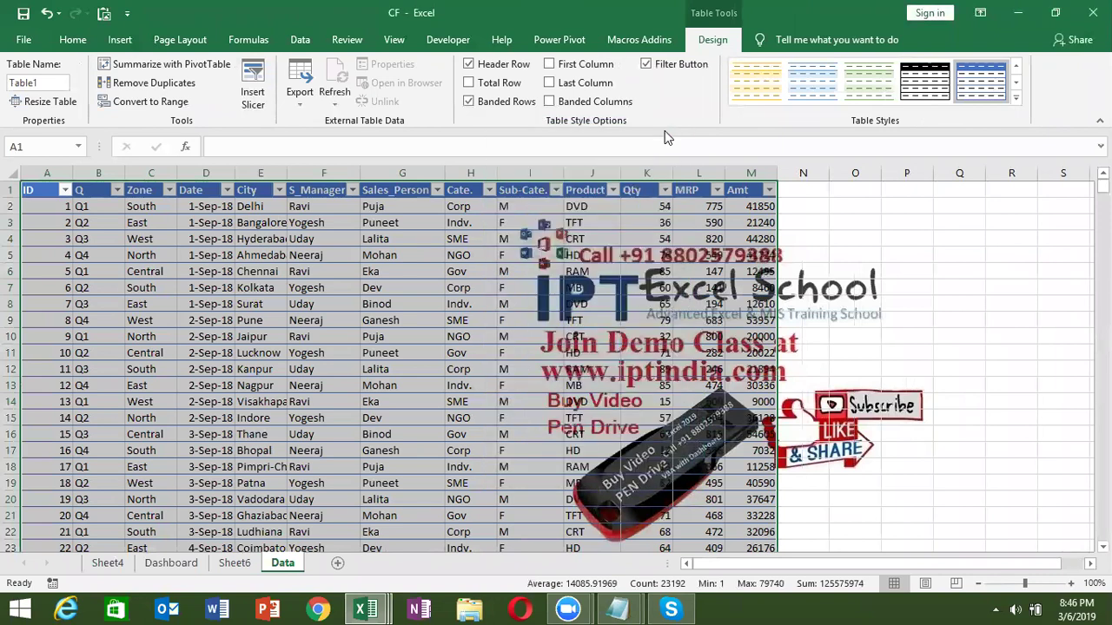
click(876, 253)
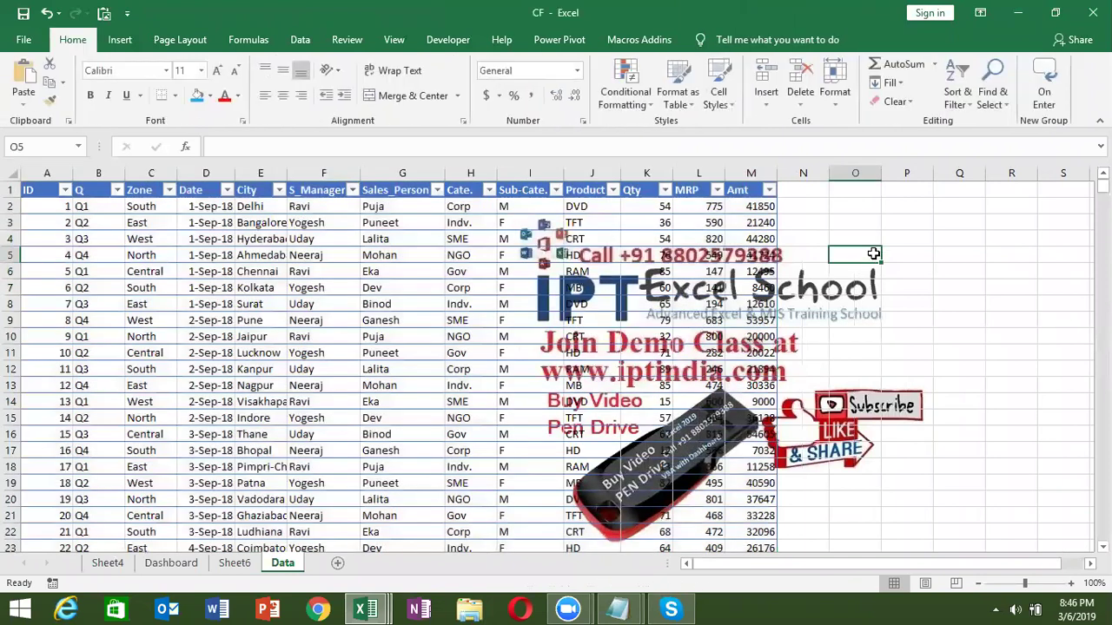
drag(821, 560, 927, 551)
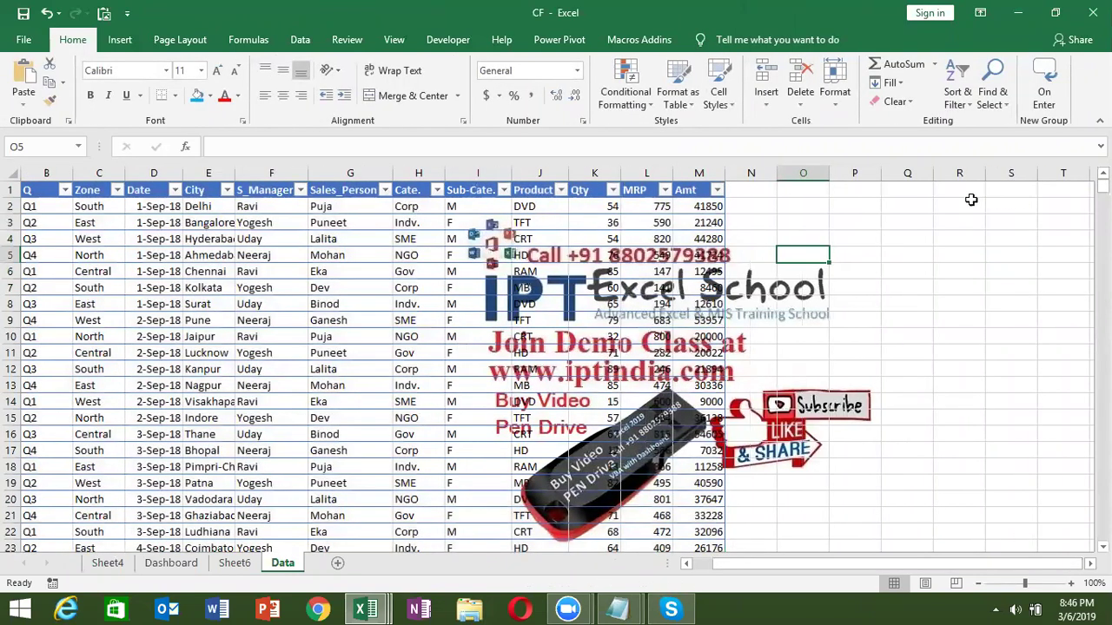
click(608, 210)
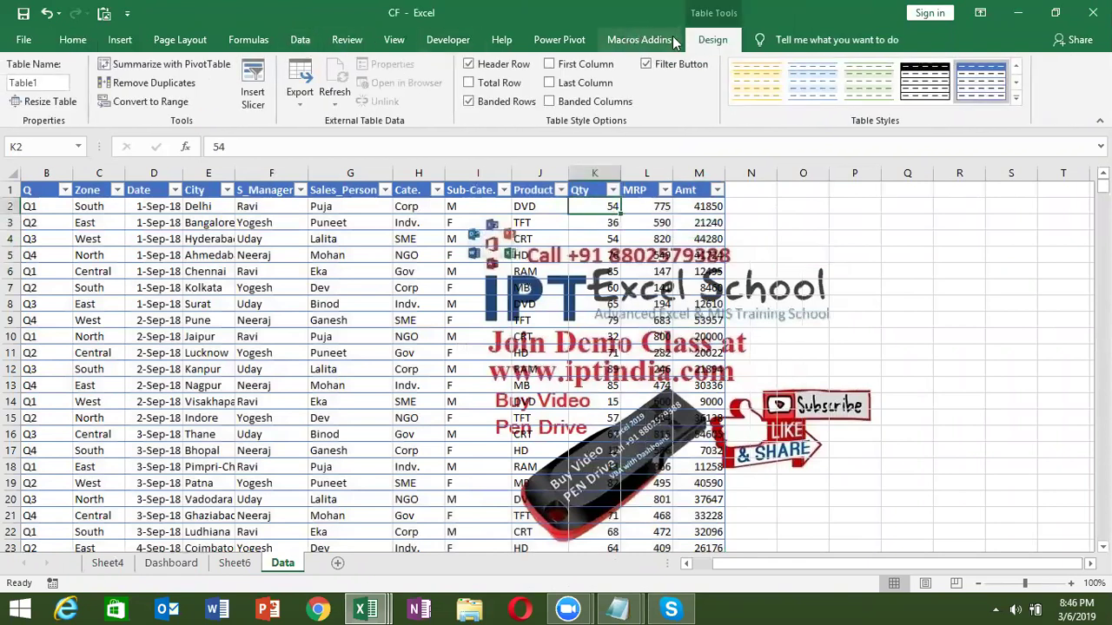
click(252, 87)
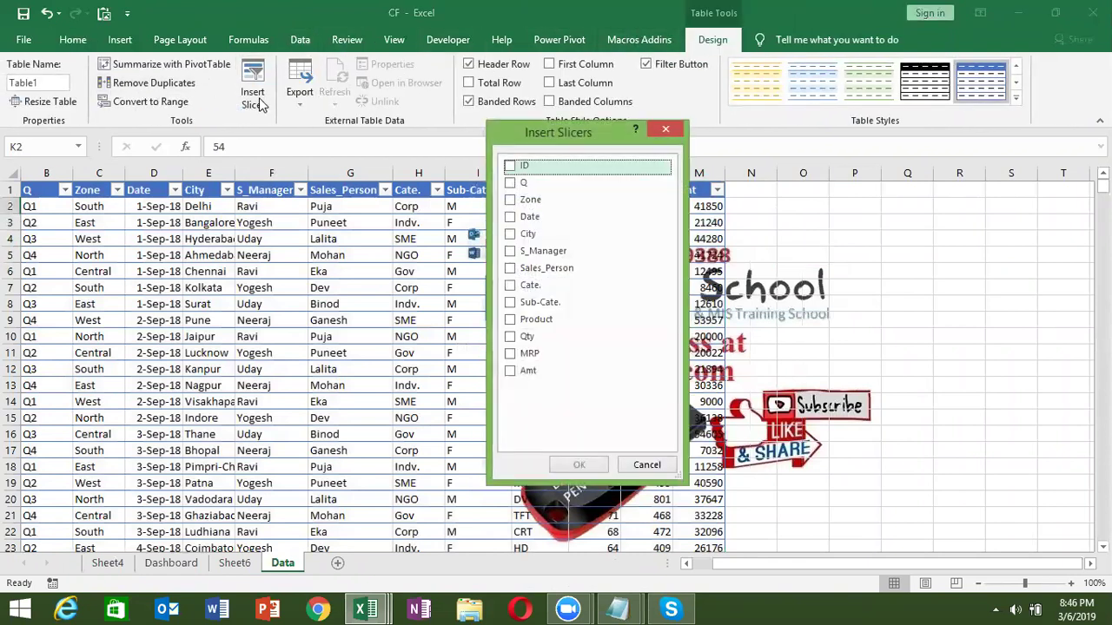
click(510, 183)
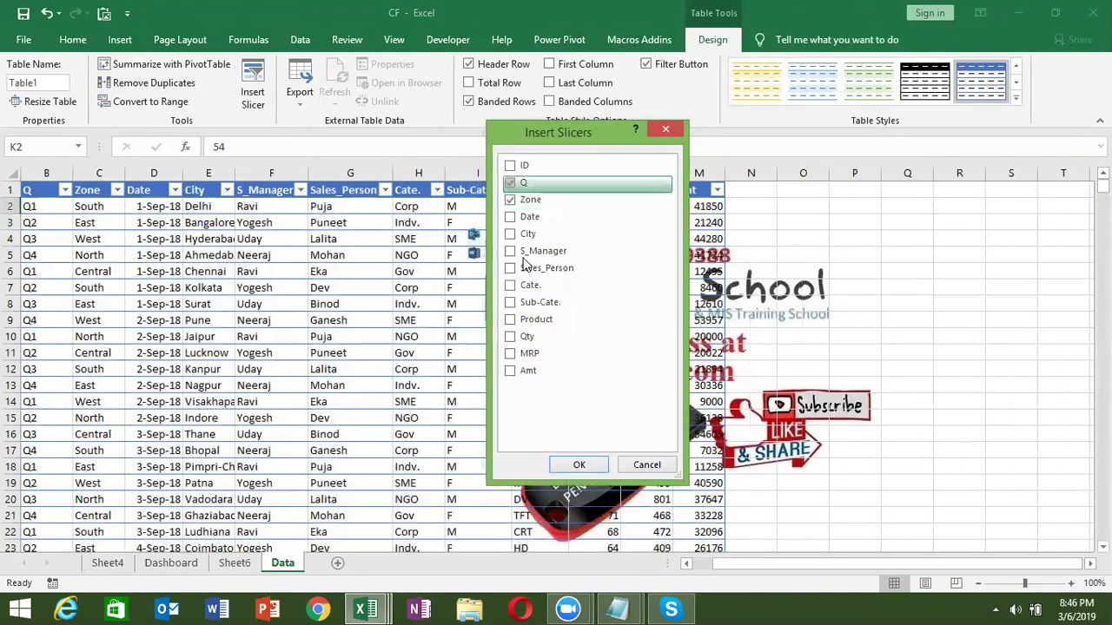
click(580, 466)
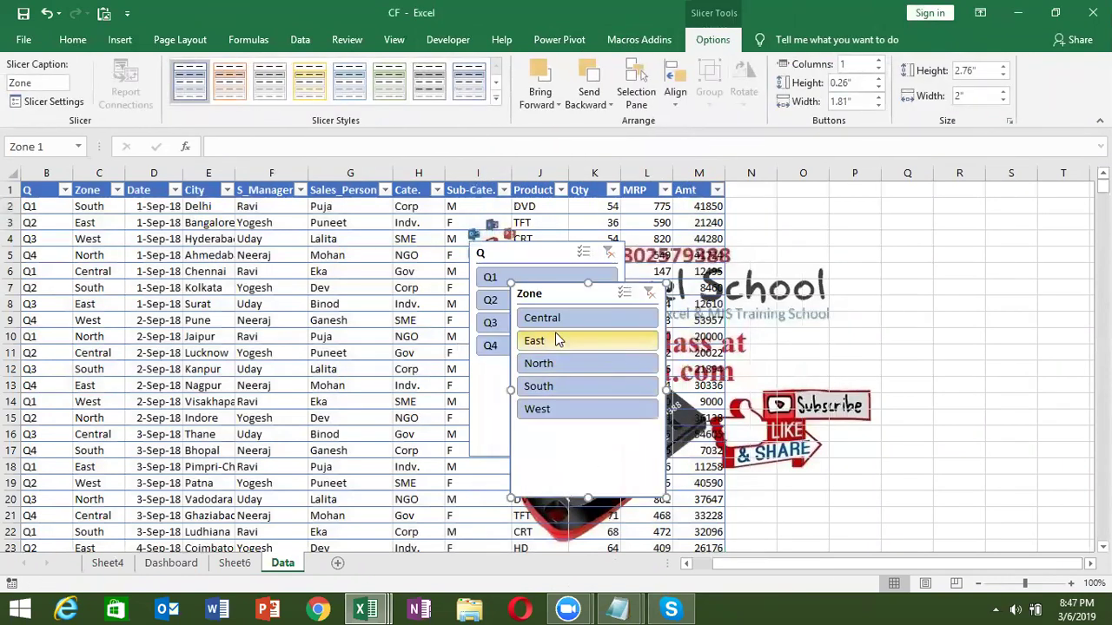
- Place the Q and Zone slicers side by side, filter to Q3 North, then switch to Chrome
drag(545, 296, 923, 210)
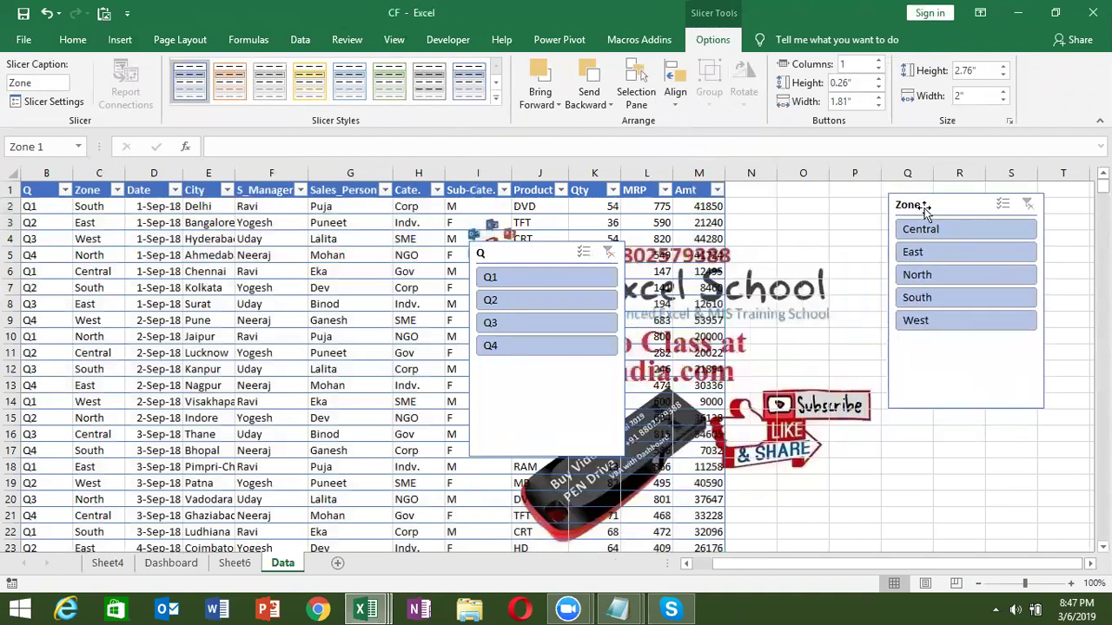
drag(525, 257, 802, 208)
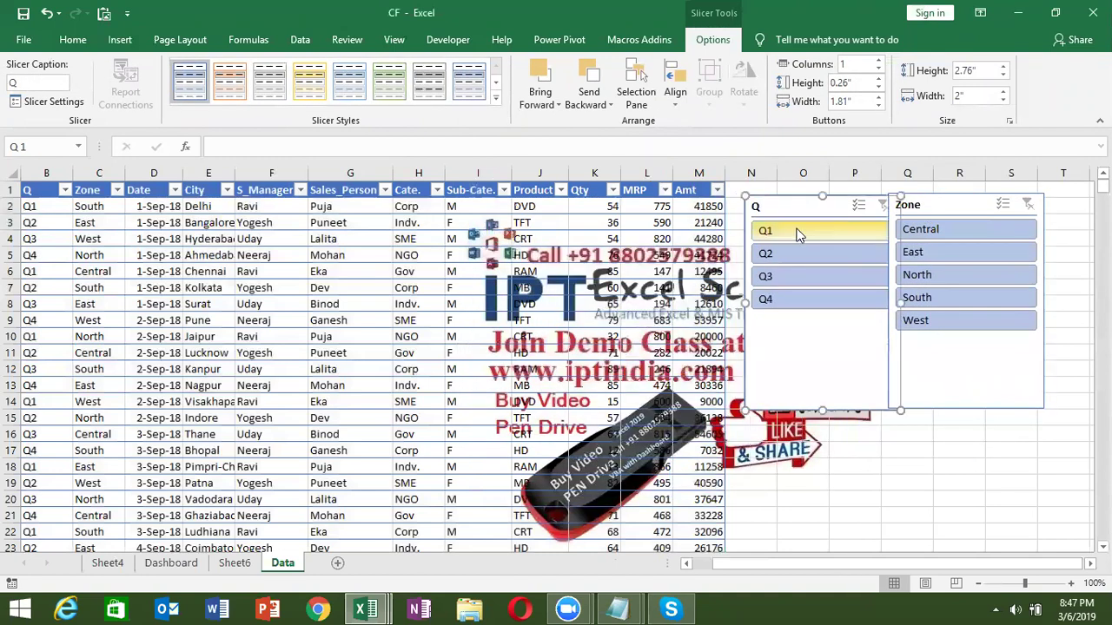
click(799, 232)
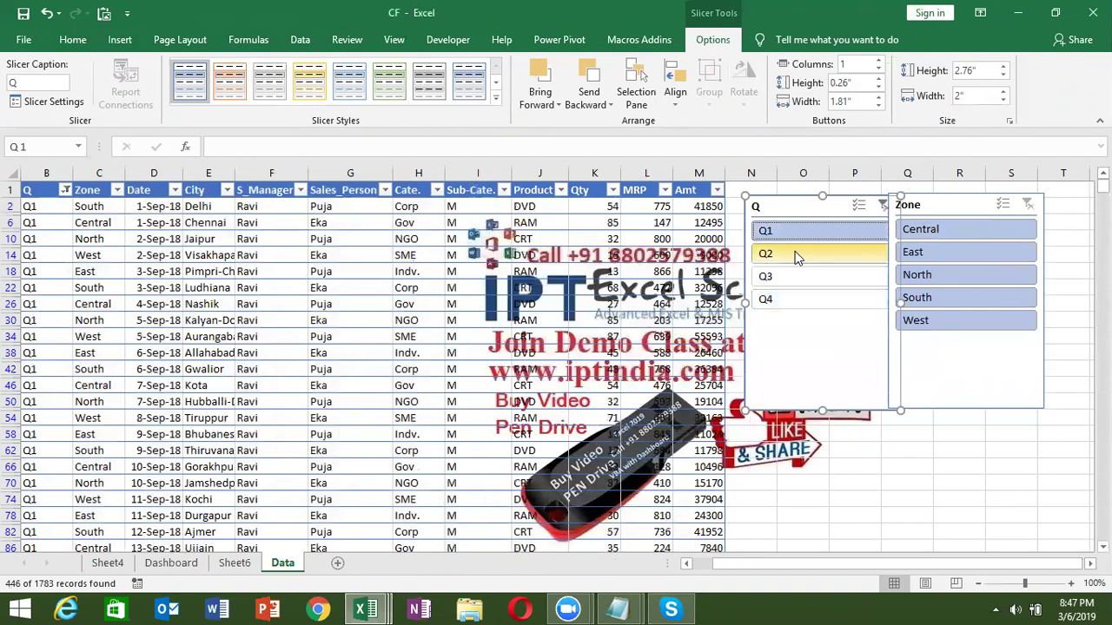
click(797, 254)
click(834, 277)
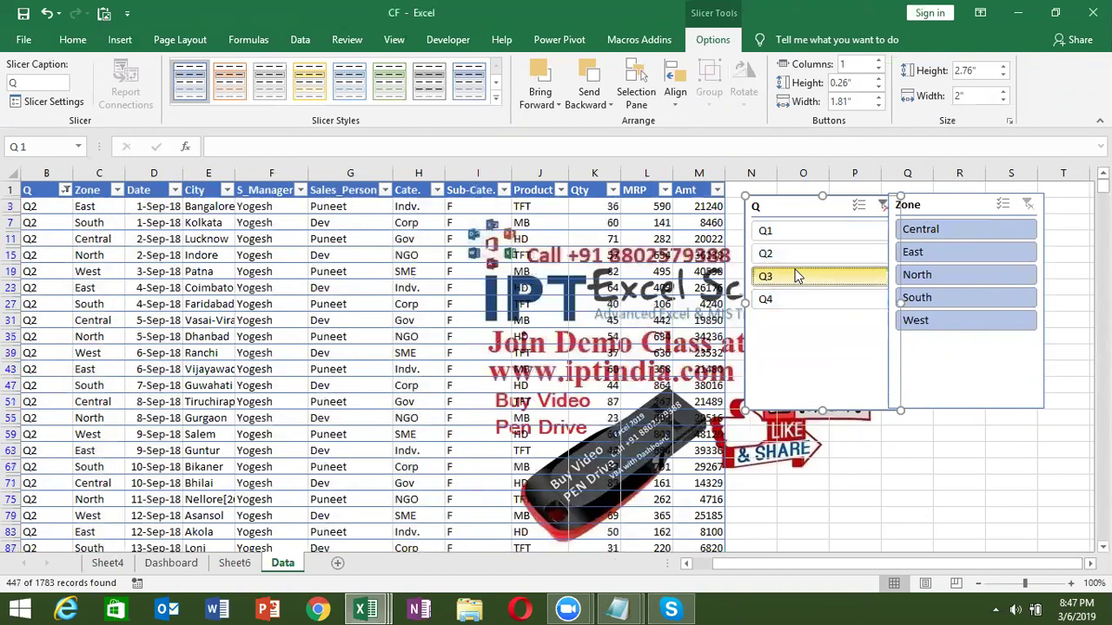
click(926, 280)
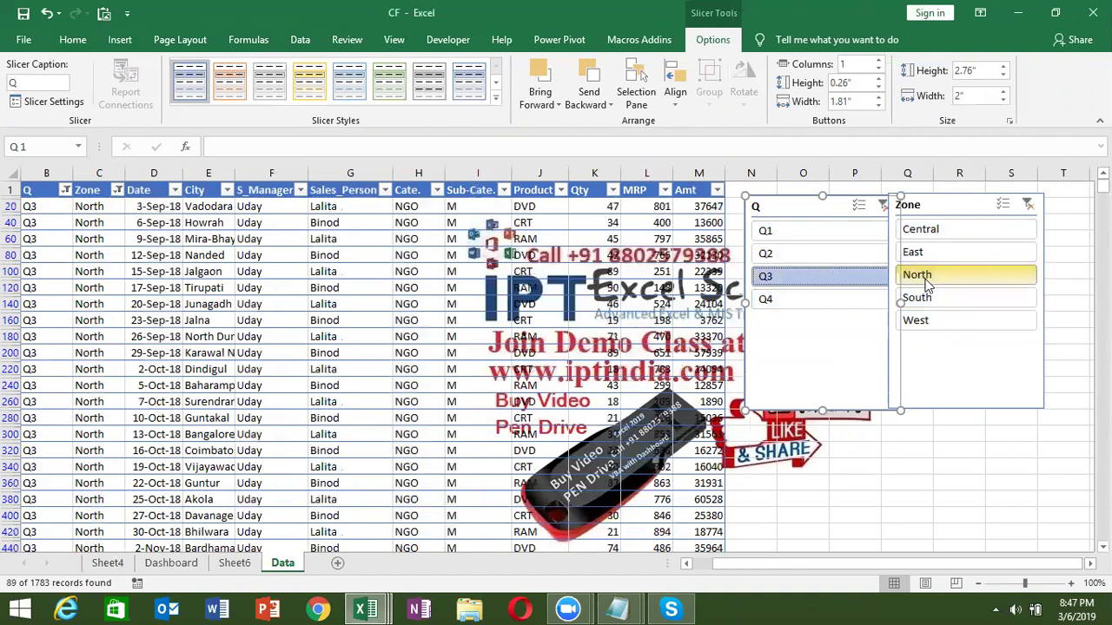
click(319, 607)
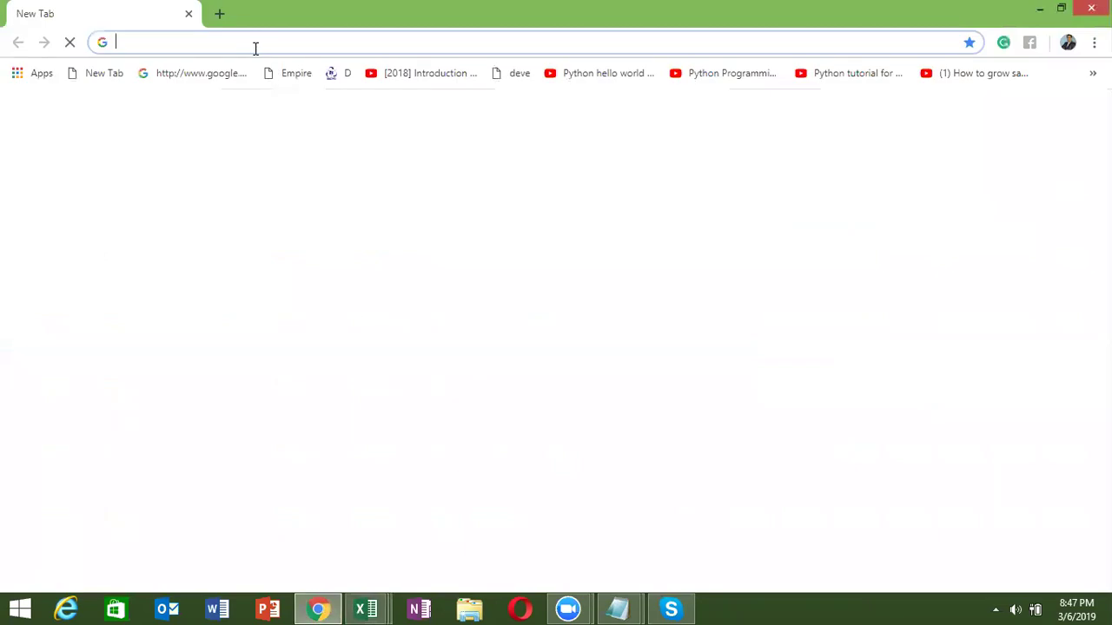
- Go to google.com and search for 'dashboard with pivot slicer'
text(google.com)
key(Return)
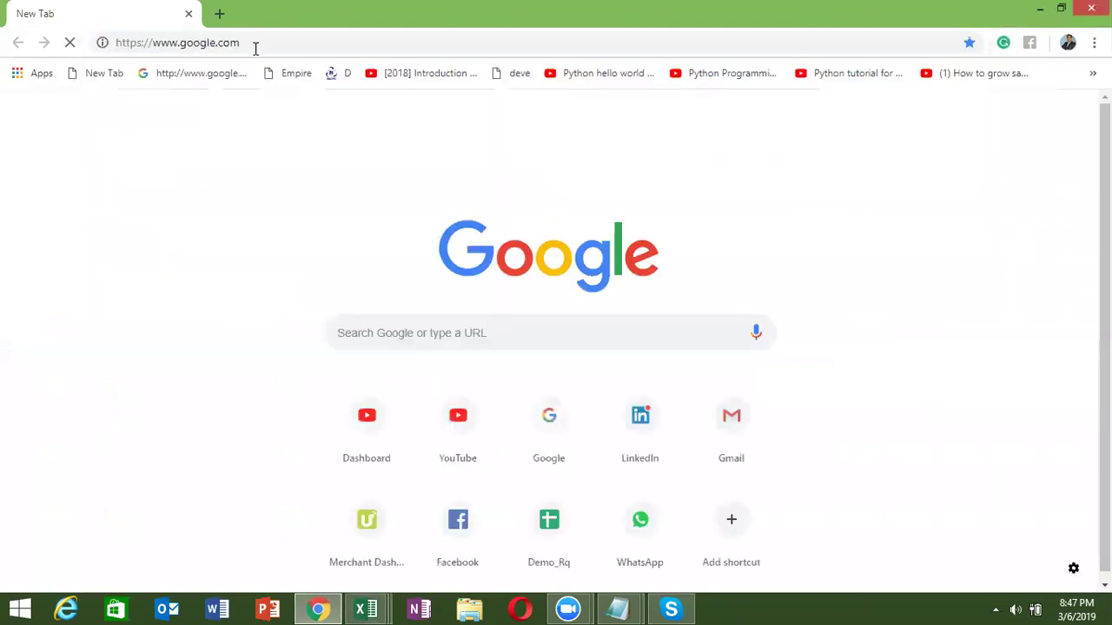
text(p)
key(BackSpace)
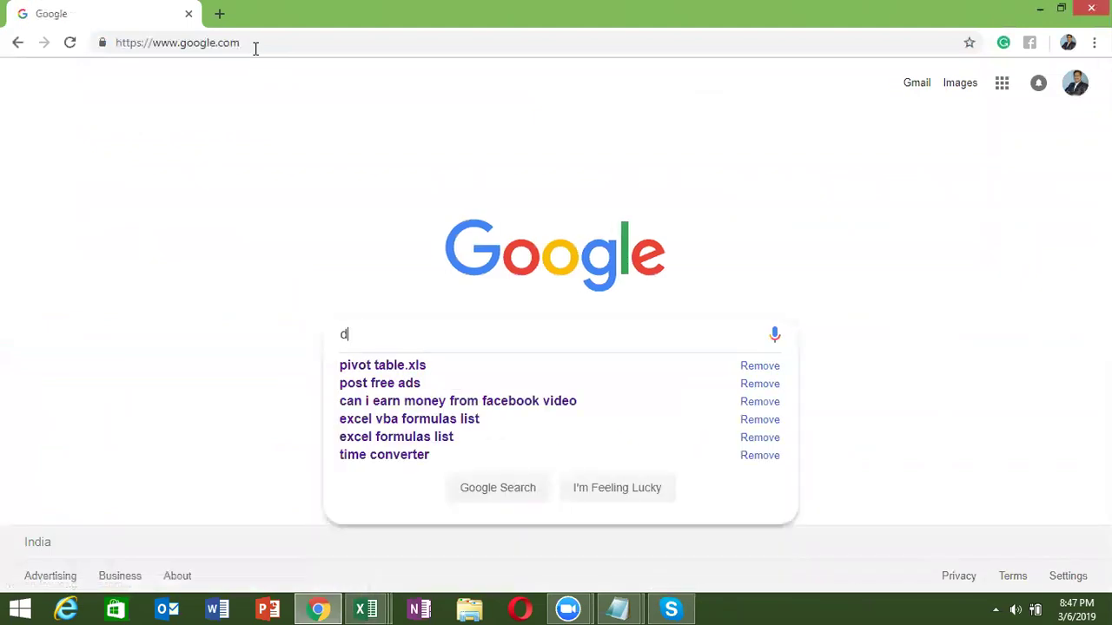
text(ash)
key(Down)
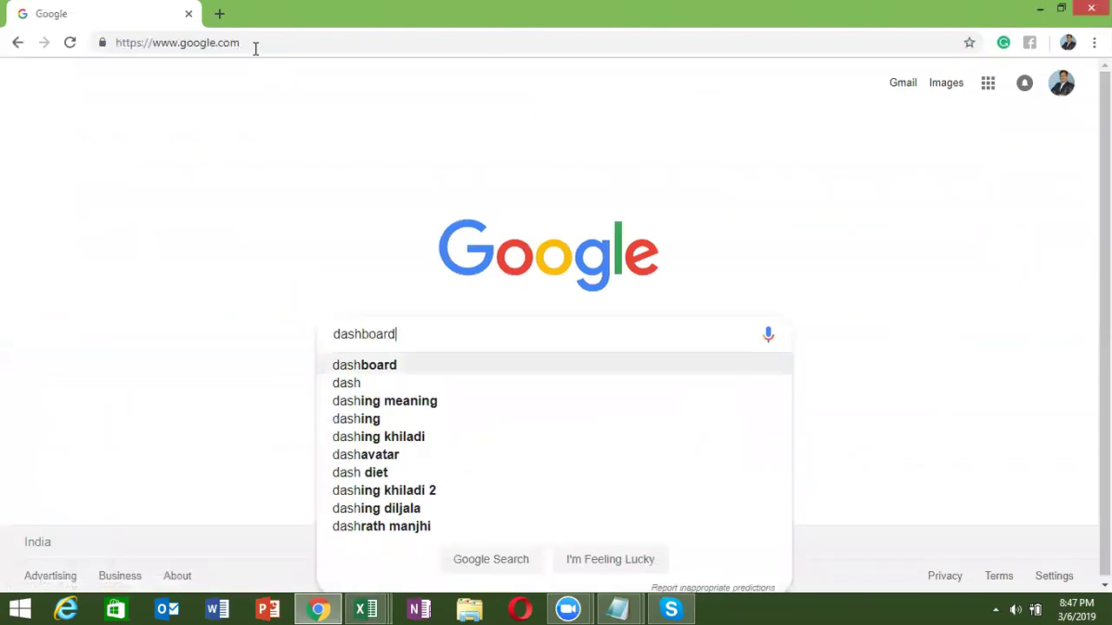
text( with )
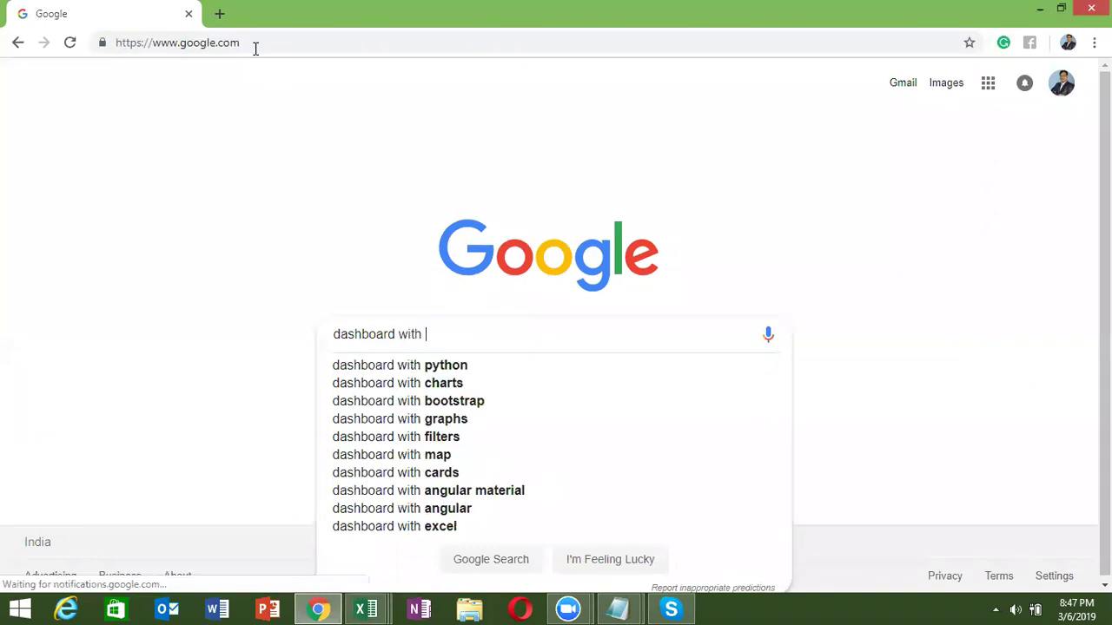
text(pivot sl)
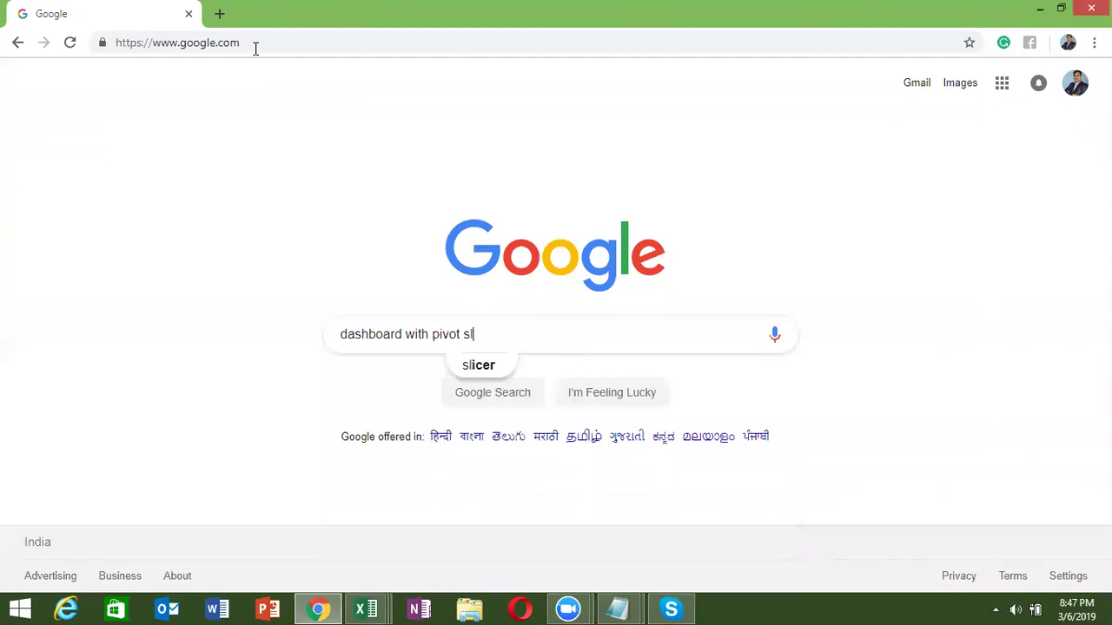
text(icer)
key(Return)
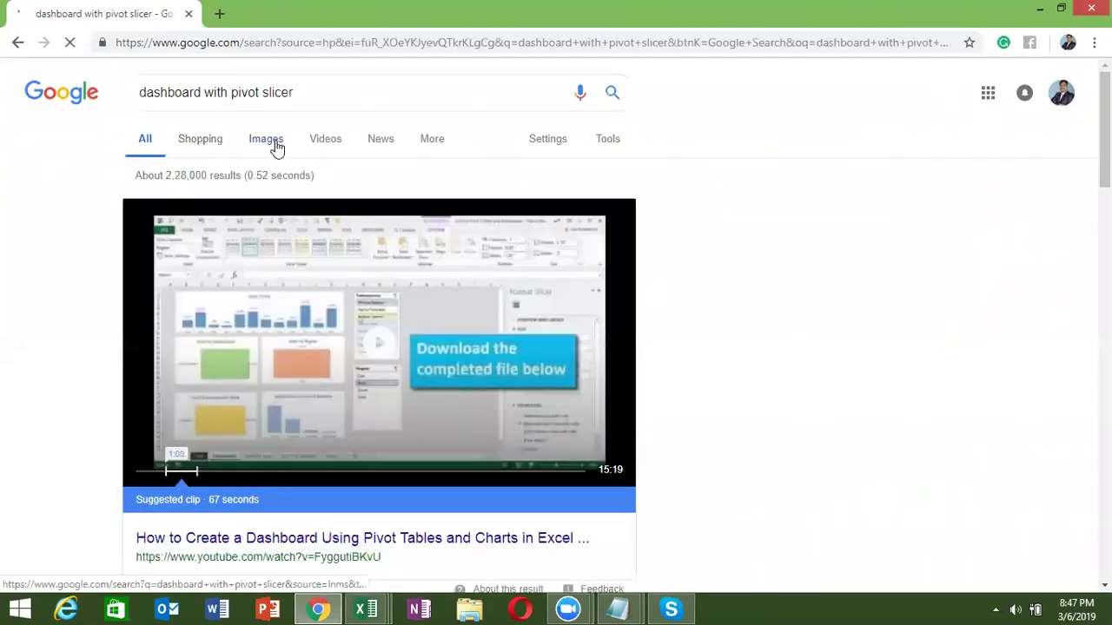
- Show image results and preview the Excel Pivot Tables and slicer pivot-chart dashboard images
click(276, 147)
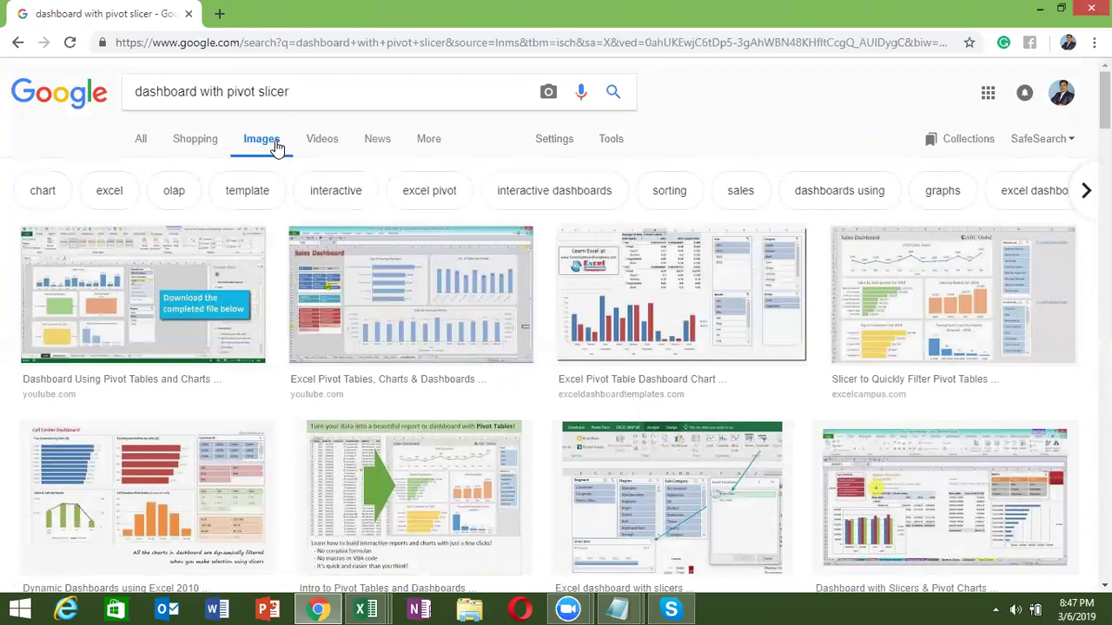
click(452, 306)
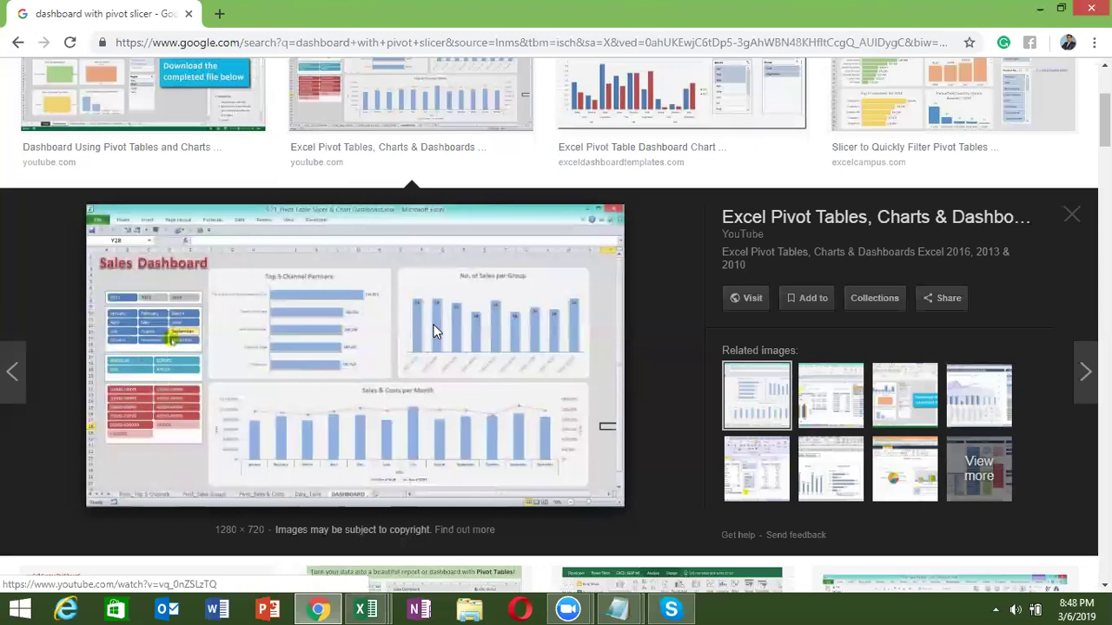
key(Escape)
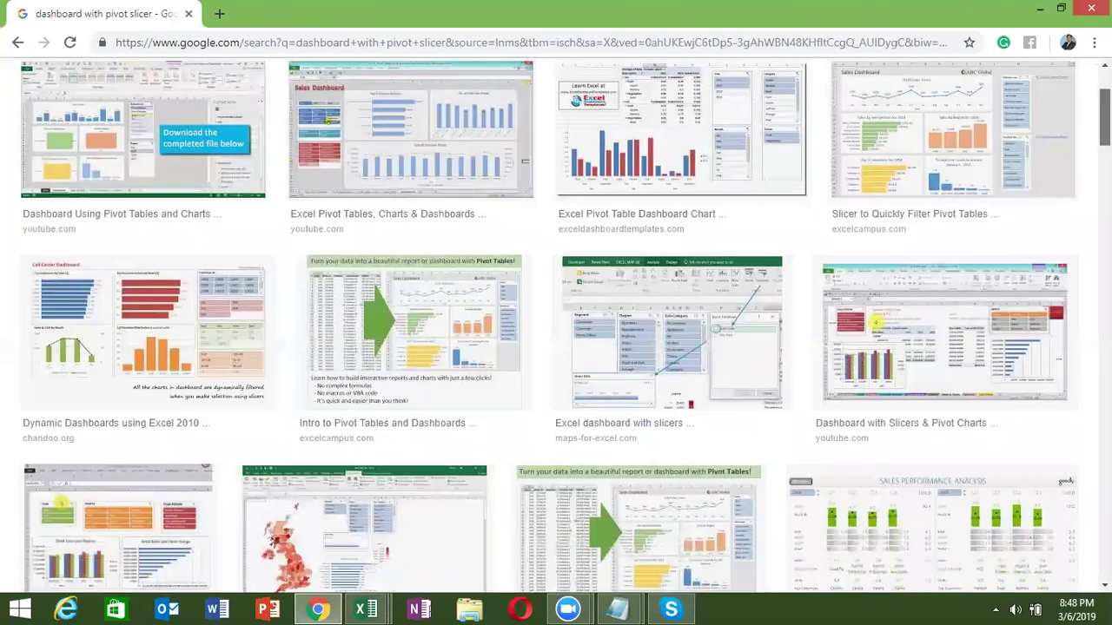
scroll(566, 327, down, 1)
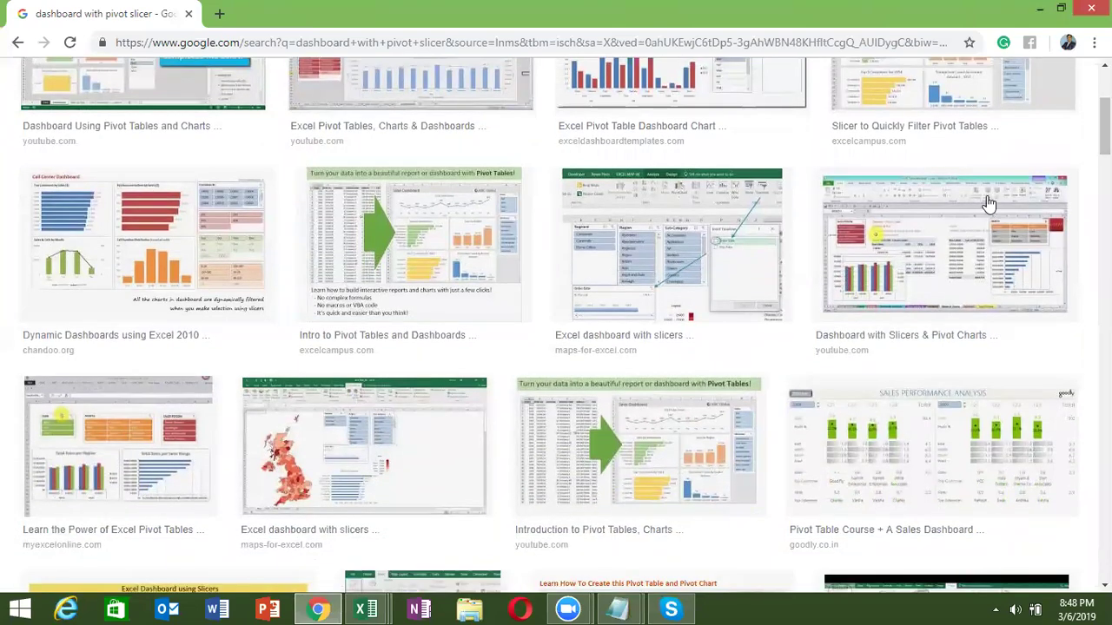
click(926, 223)
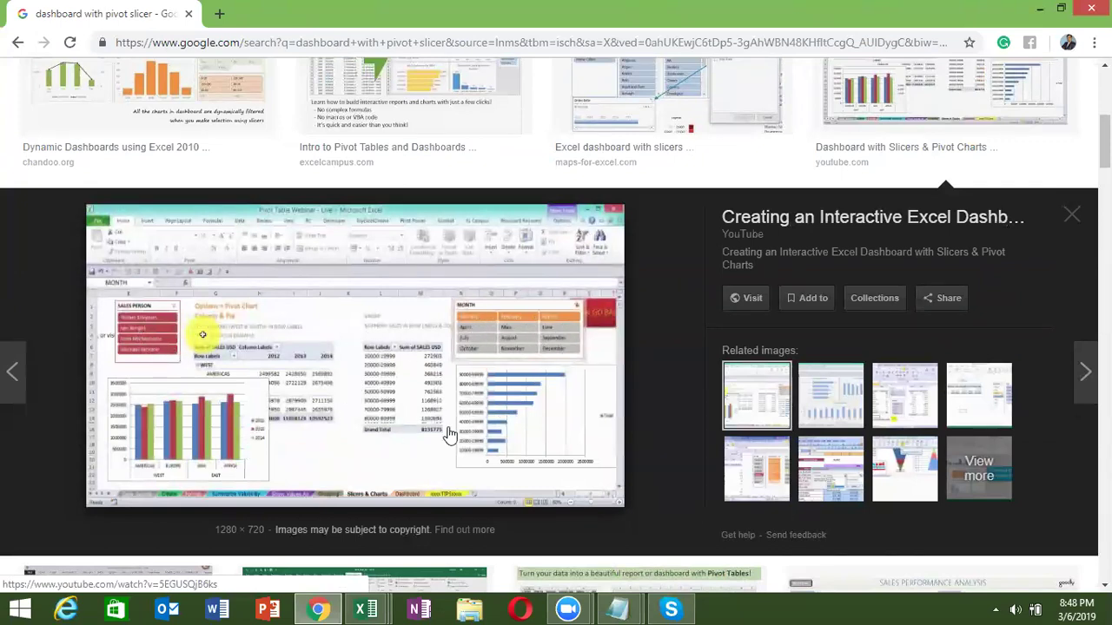
key(Escape)
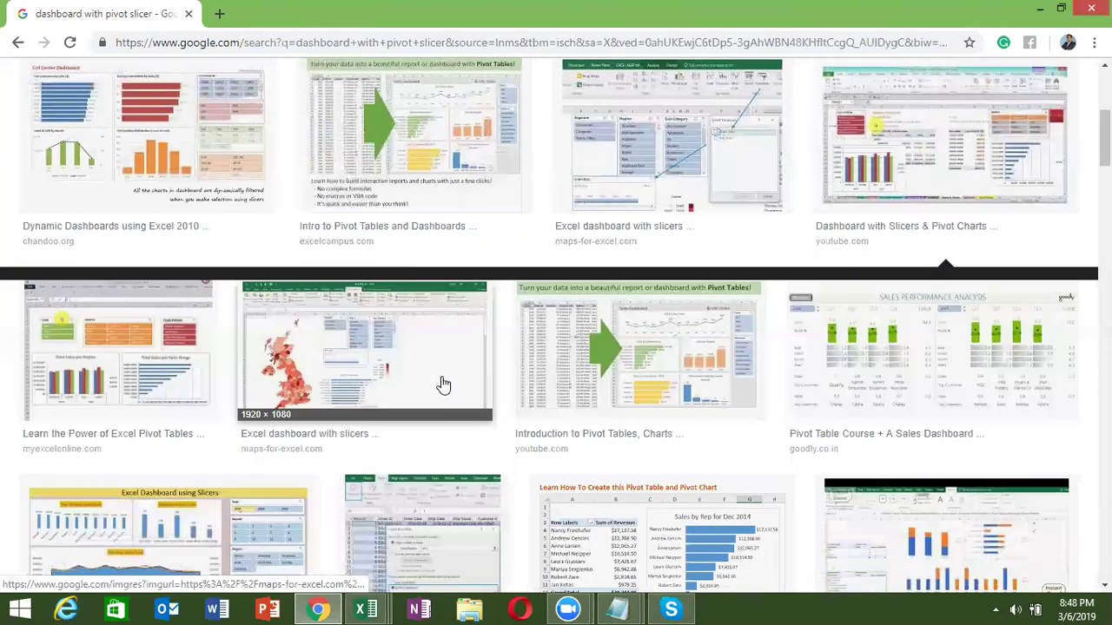
- Scroll further and open the 'Sales Dashboard using Excel Slicers' preview
scroll(556, 327, down, 2)
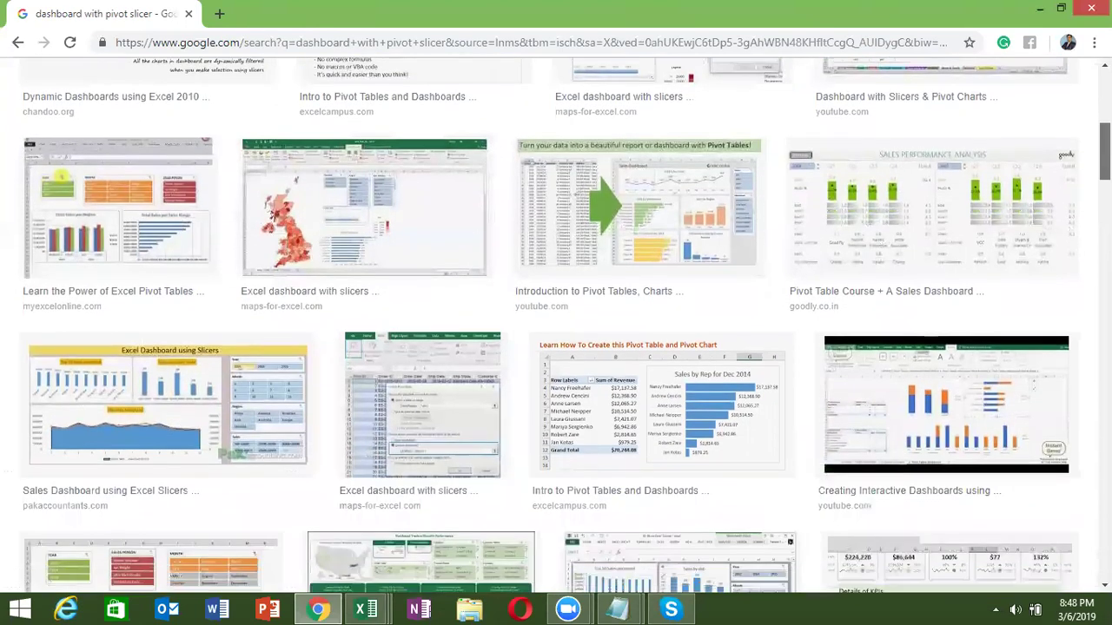
scroll(552, 260, down, 1)
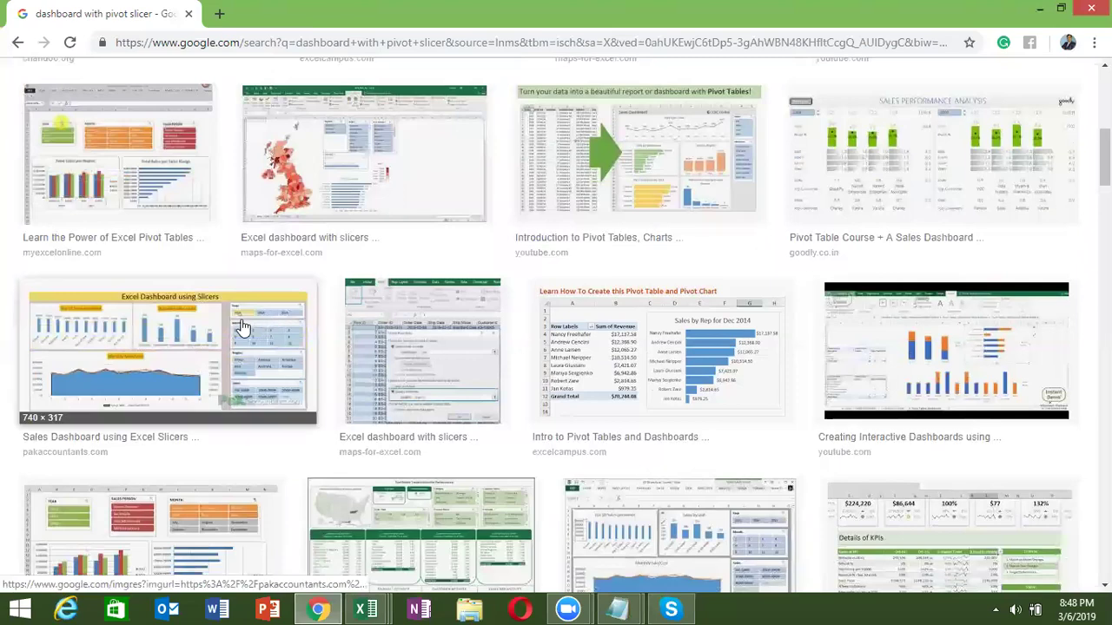
click(242, 326)
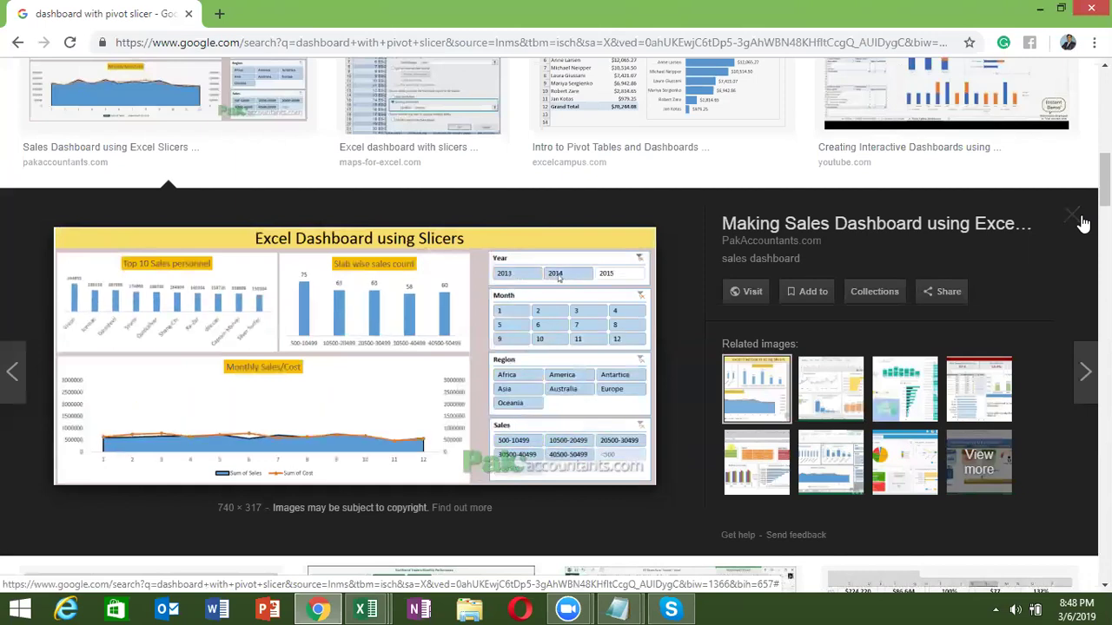
- Preview the Northwind Traders and 'How to Create a Dashboard in Excel' images
click(1079, 217)
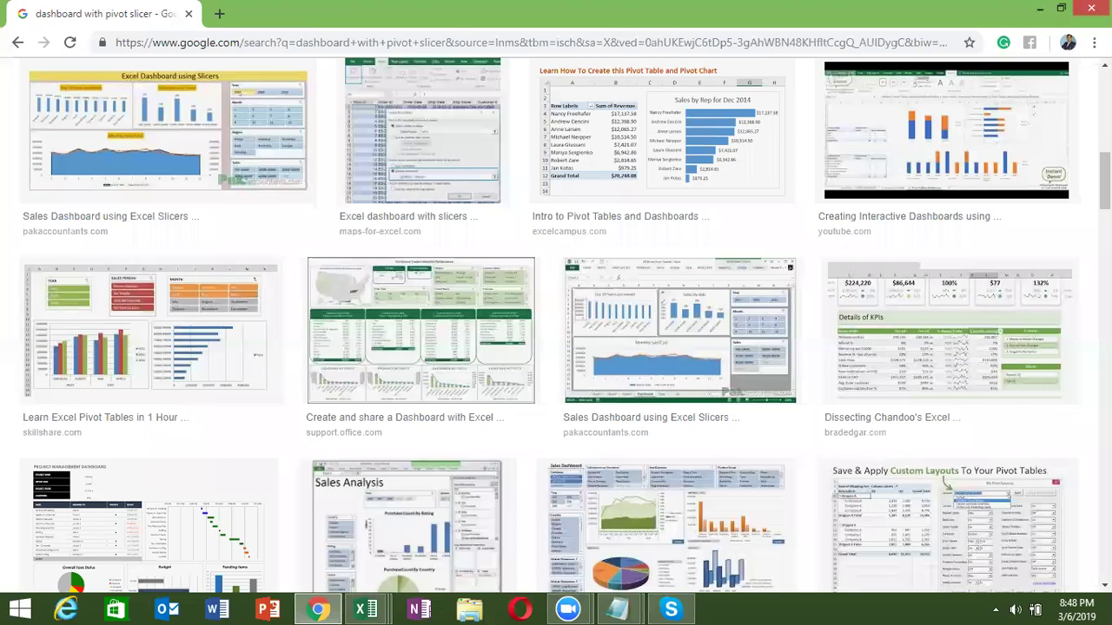
click(493, 334)
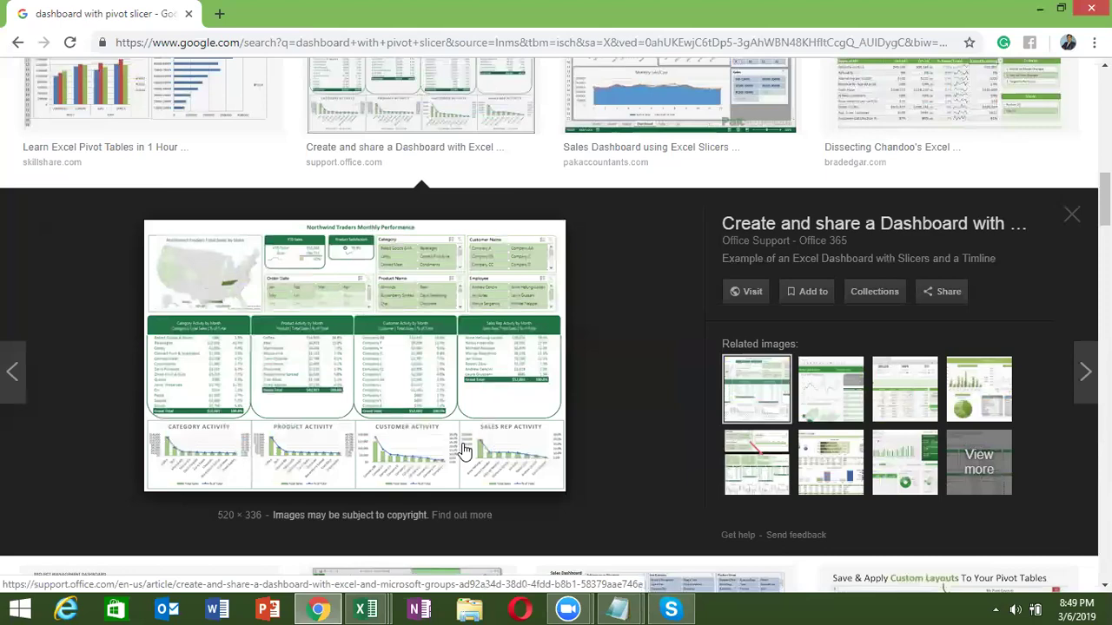
key(Escape)
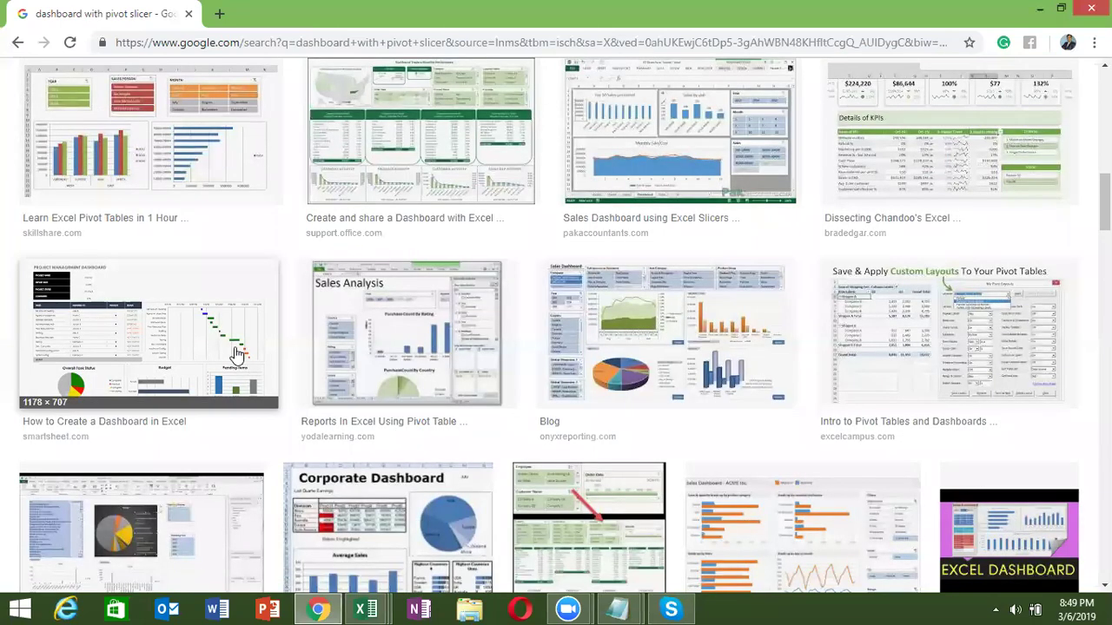
click(236, 355)
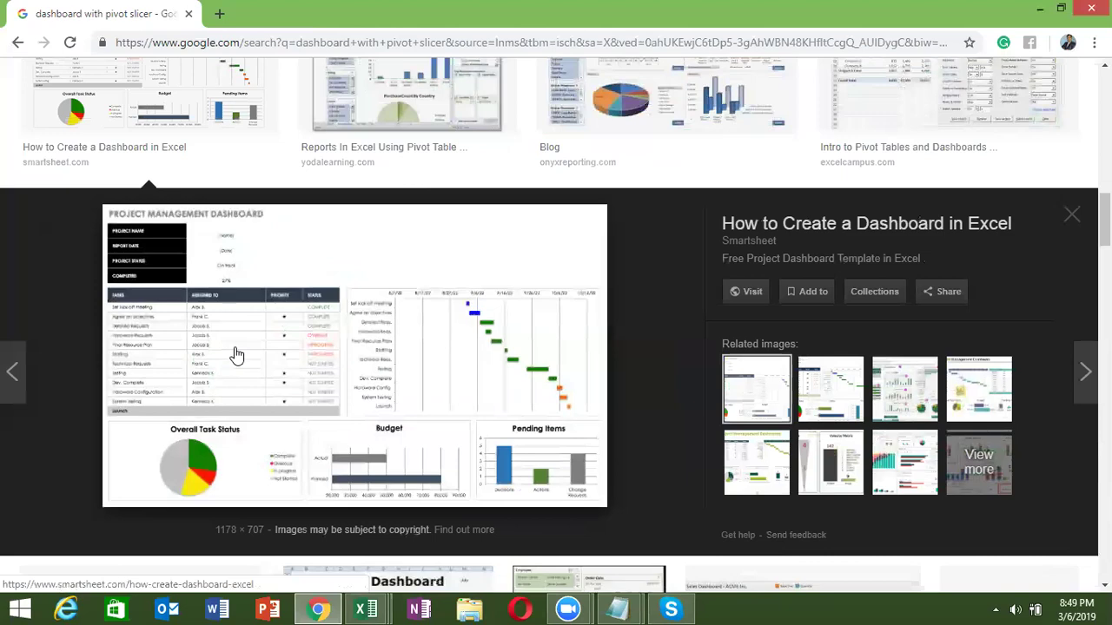
key(Escape)
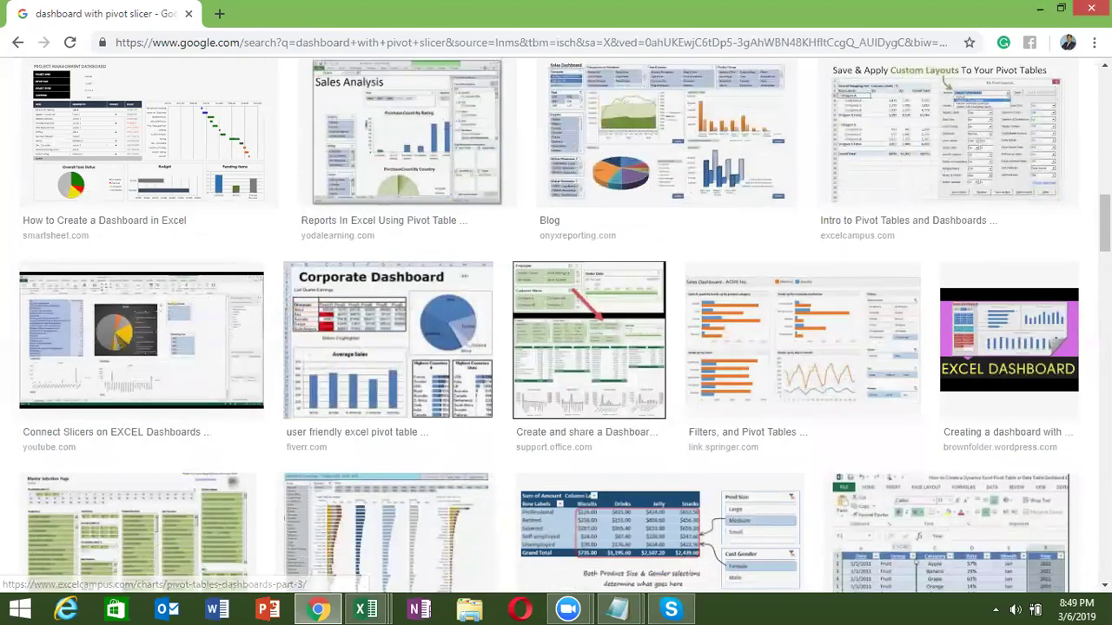
- Preview the red sales analysis and colourful data analysis dashboards, then show the desktop
scroll(556, 326, down, 2)
scroll(556, 325, down, 1)
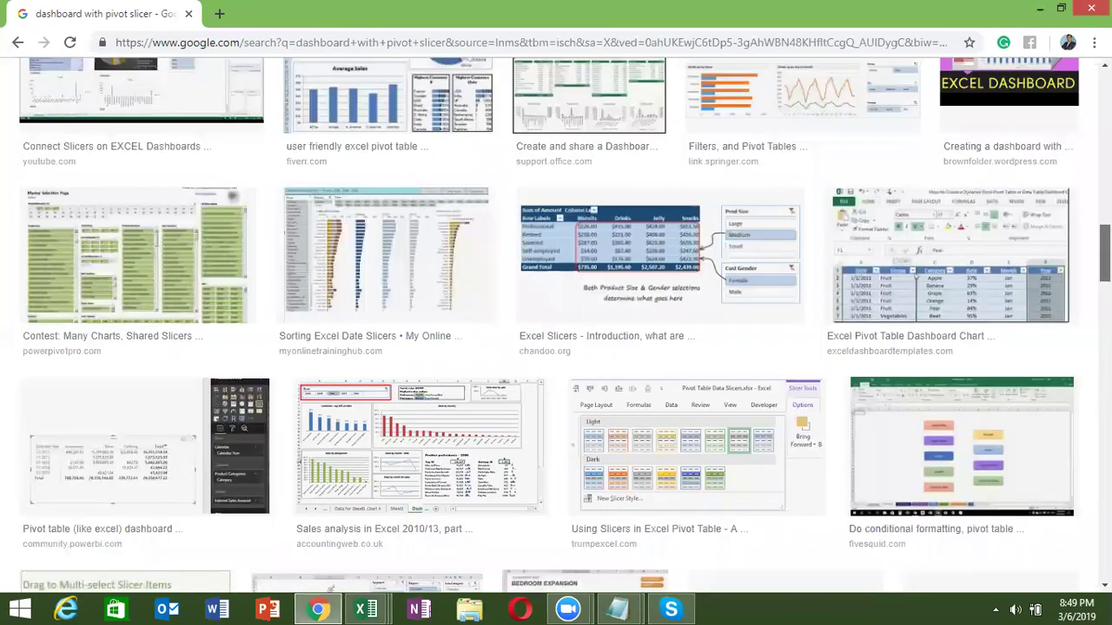
scroll(533, 355, down, 1)
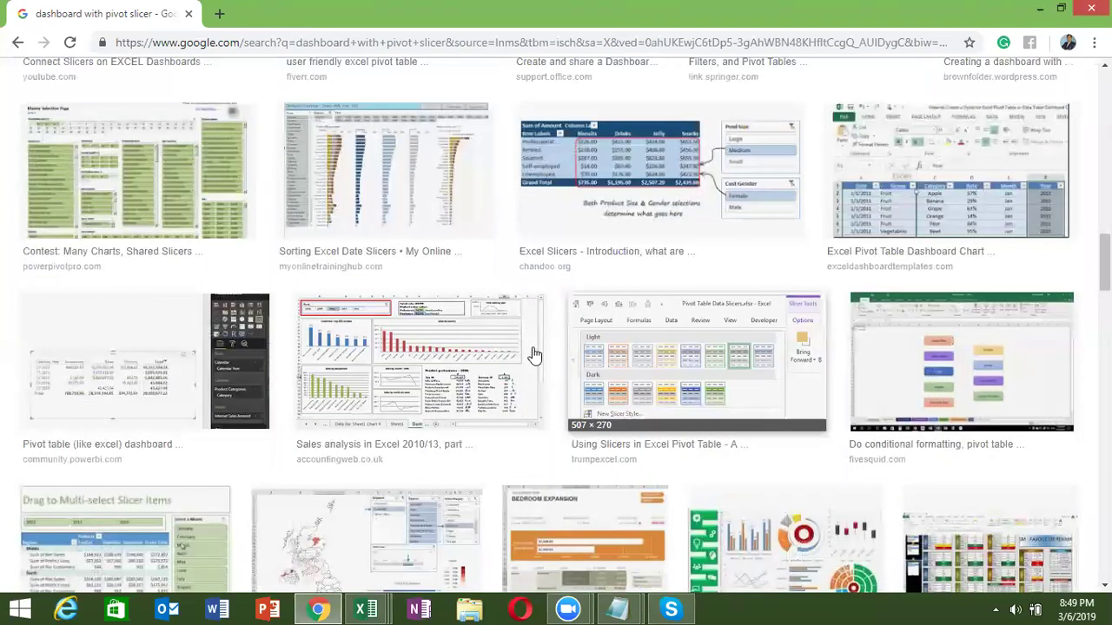
click(533, 355)
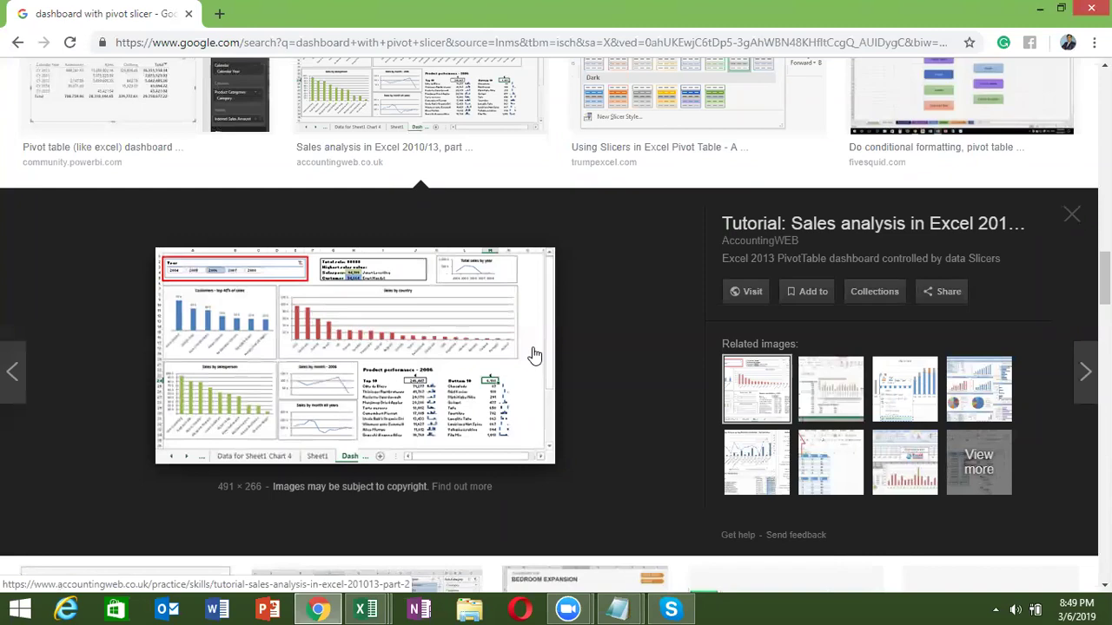
key(Escape)
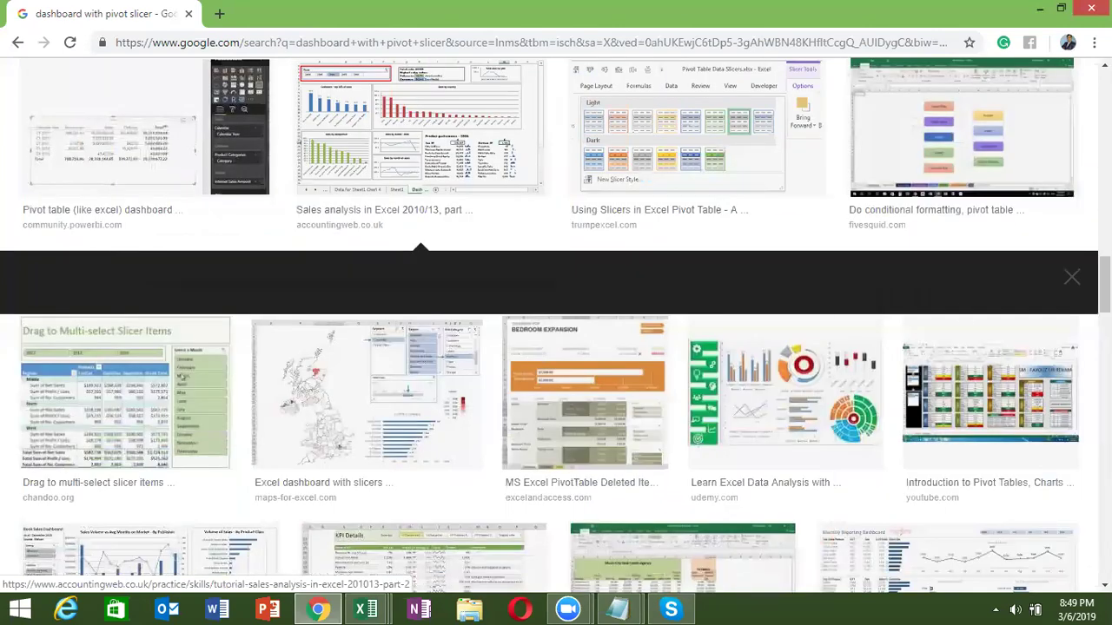
click(821, 308)
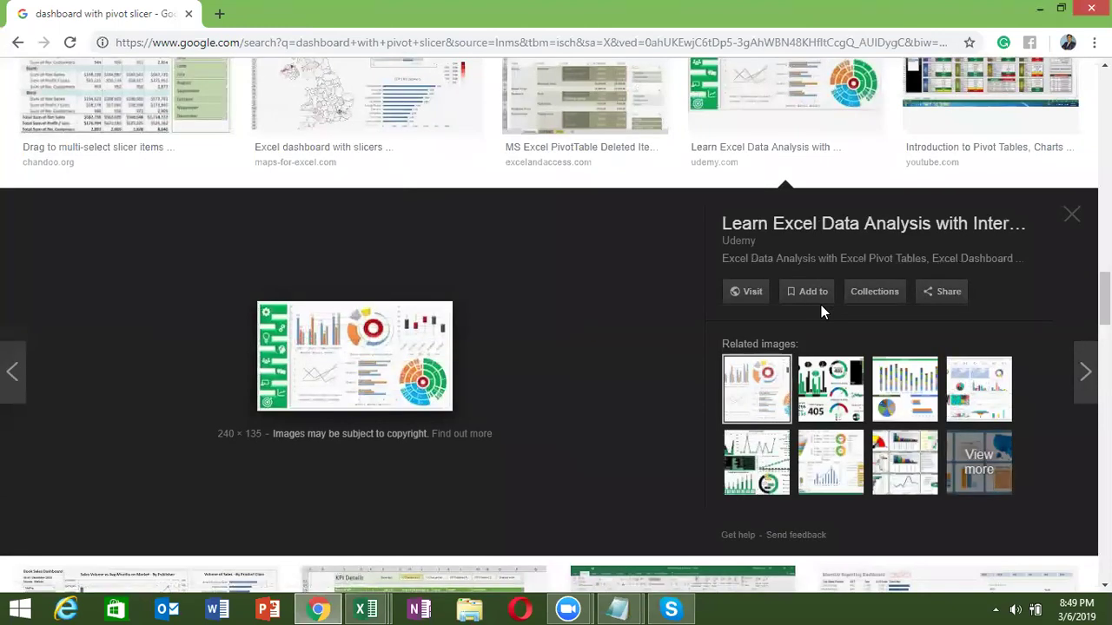
key(Escape)
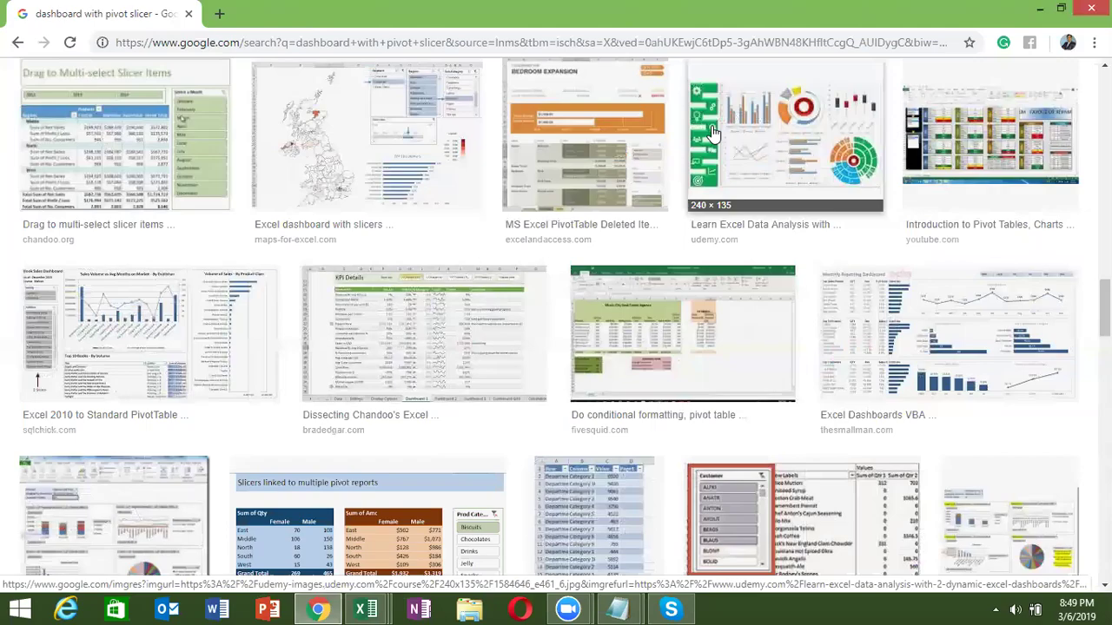
key(super+d)
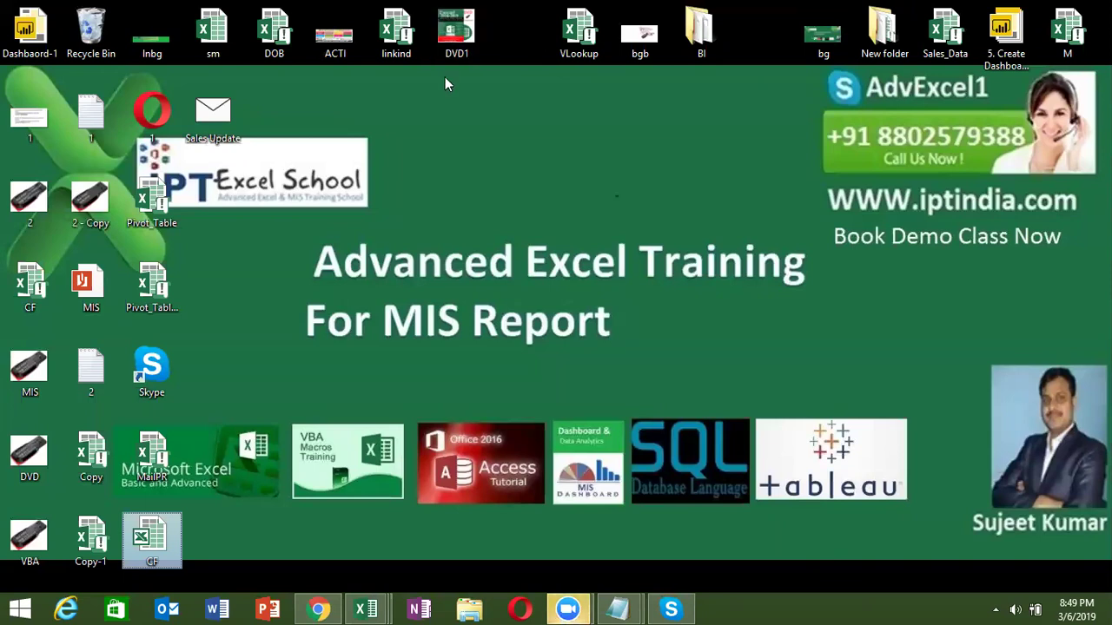
- Delete the Sales Update icon from the desktop and clear the selection
click(212, 126)
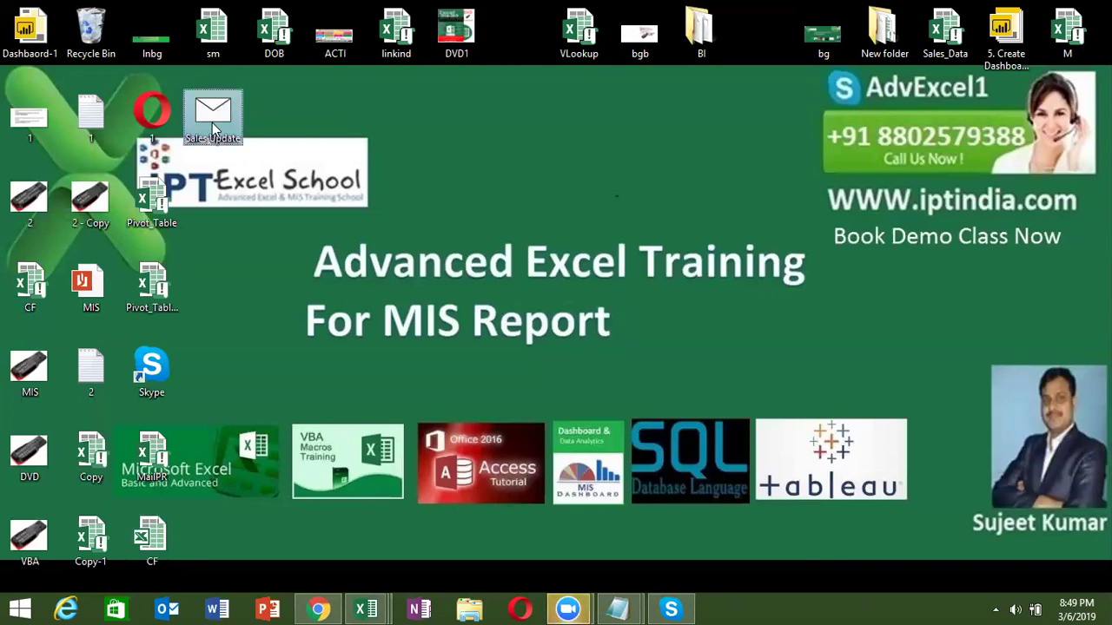
key(Delete)
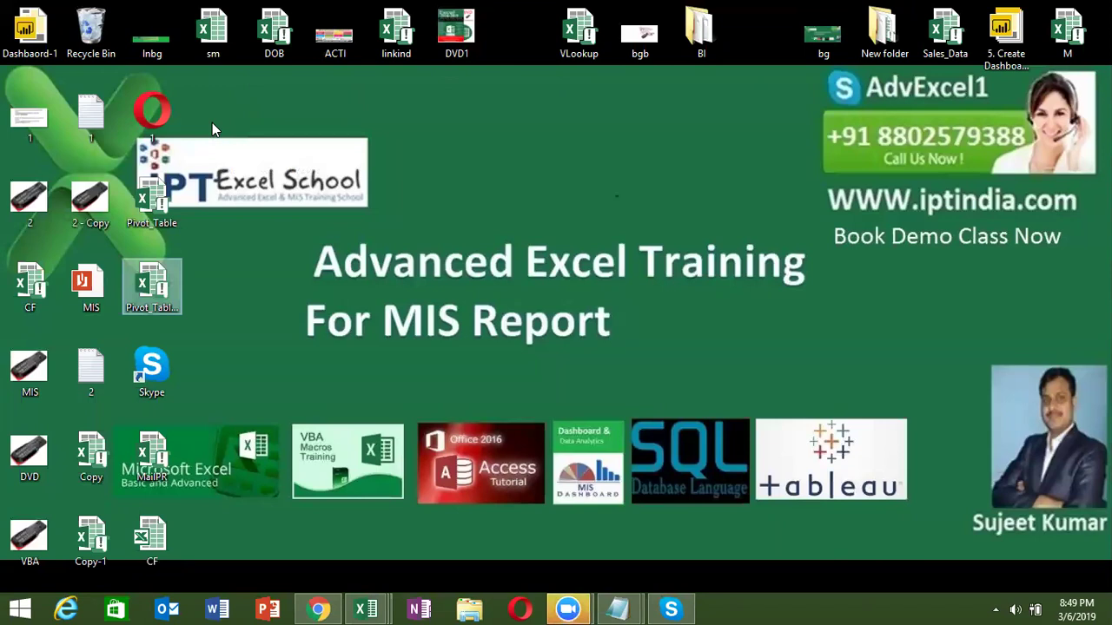
click(171, 164)
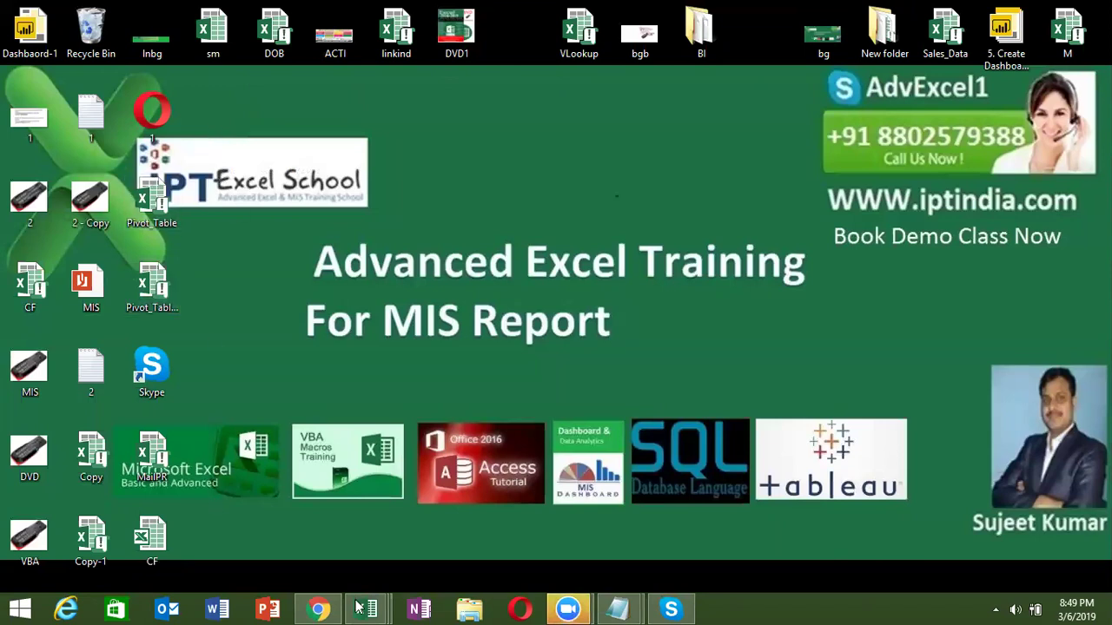
- Switch to the blank Book3 workbook, view its Review tools, and open the File backstage
mouse_move(365, 608)
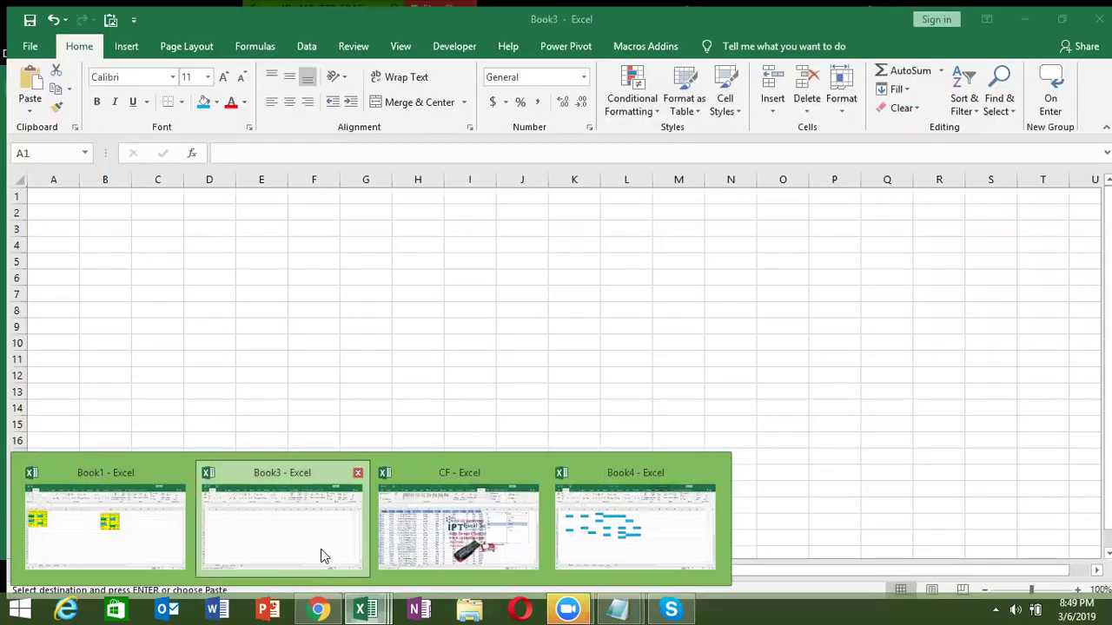
click(322, 556)
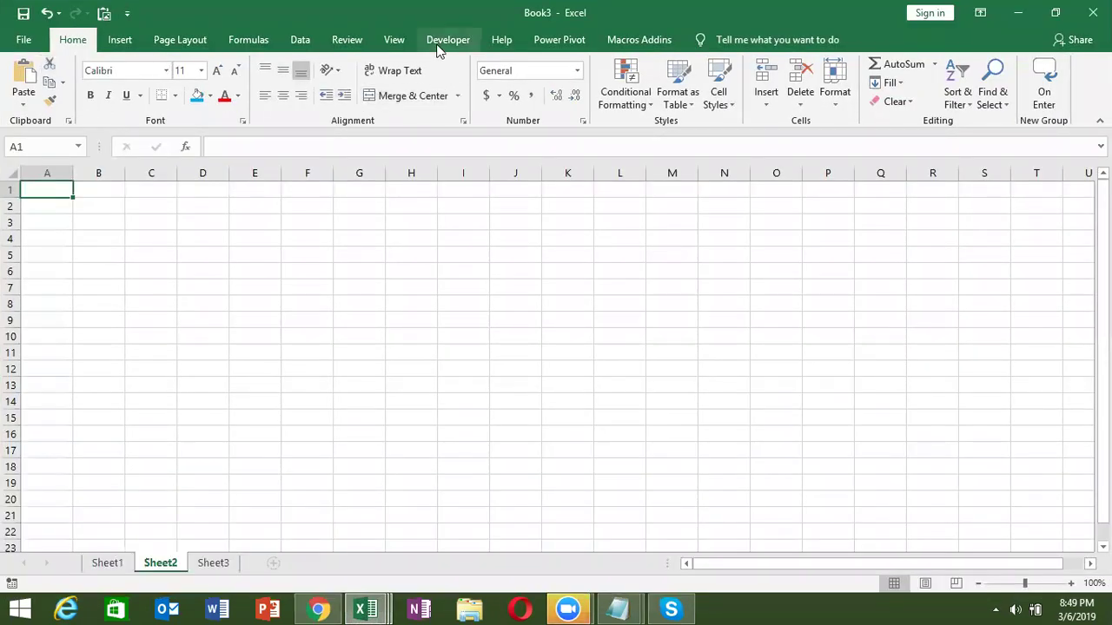
click(350, 40)
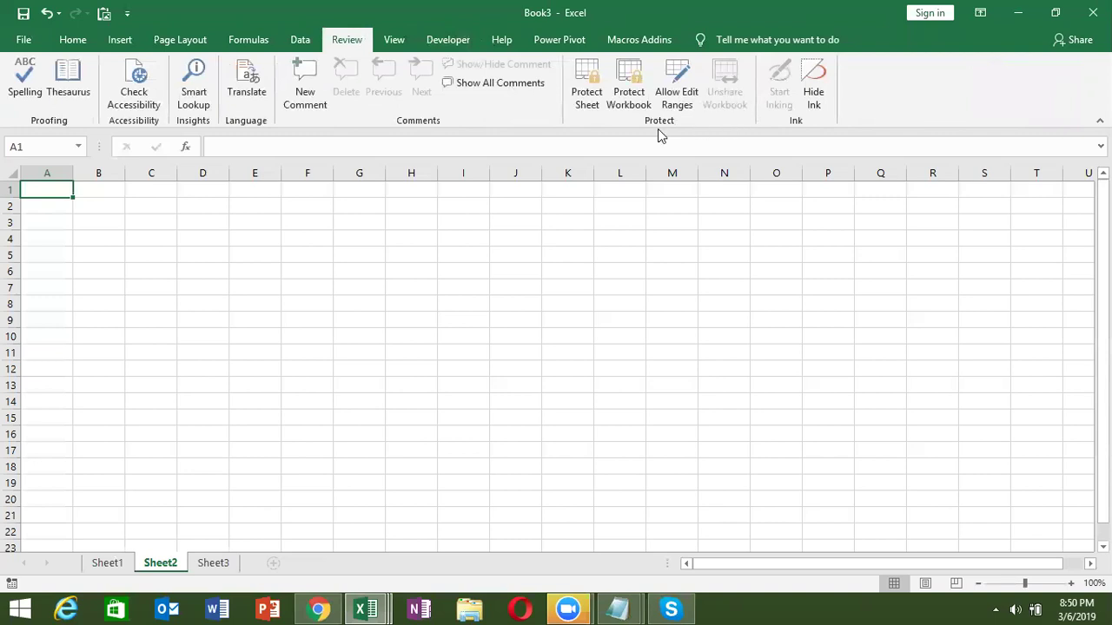
click(23, 40)
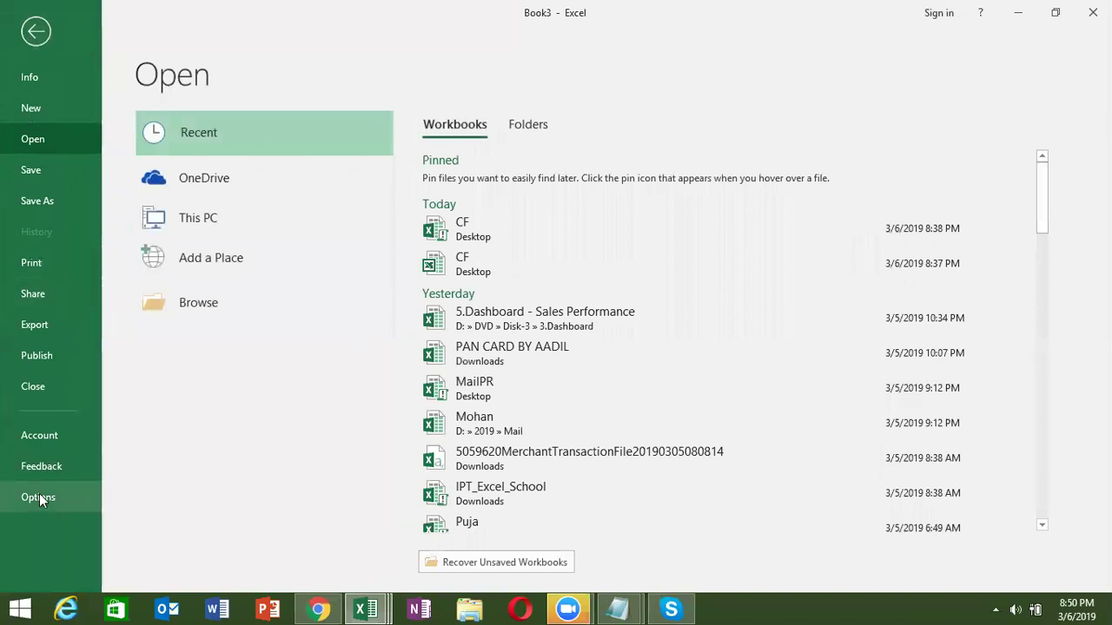
- Open Excel Options at Customize Ribbon and expand the 'Choose commands from' list
click(39, 493)
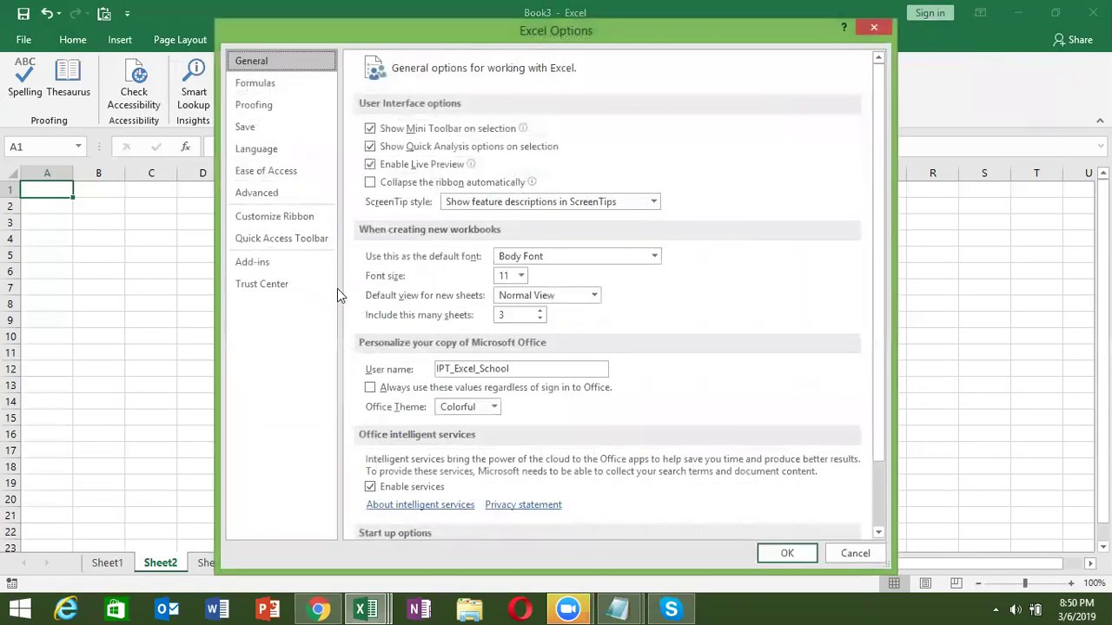
click(292, 201)
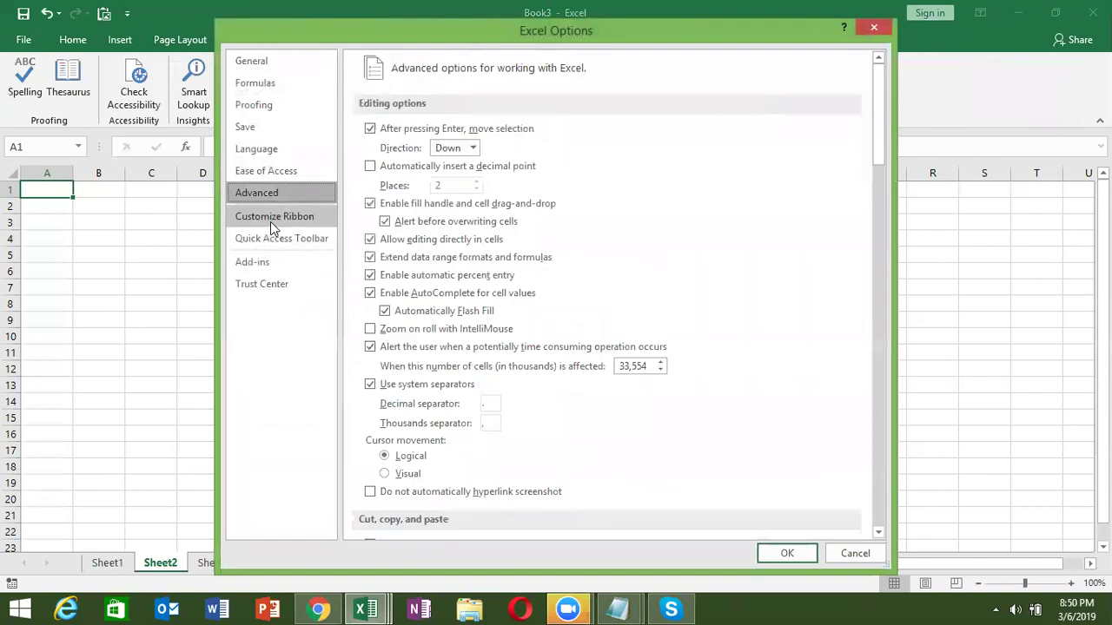
click(270, 221)
click(430, 113)
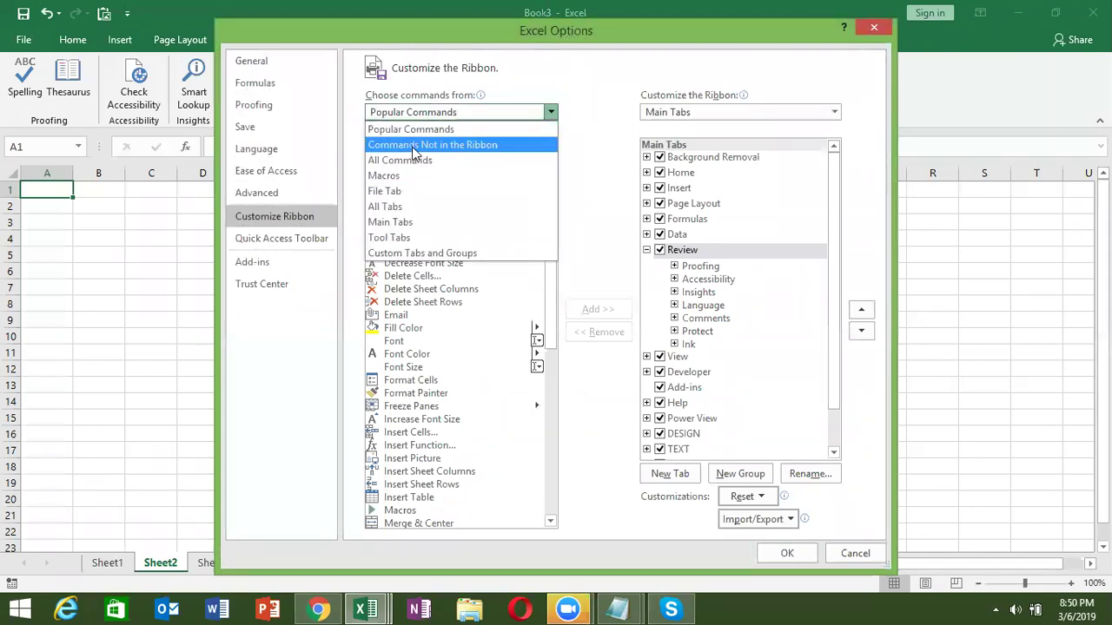
- Find Share Workbook (Legacy) among Commands Not in the Ribbon, cancel Excel Options, and show the desktop
click(413, 148)
click(409, 227)
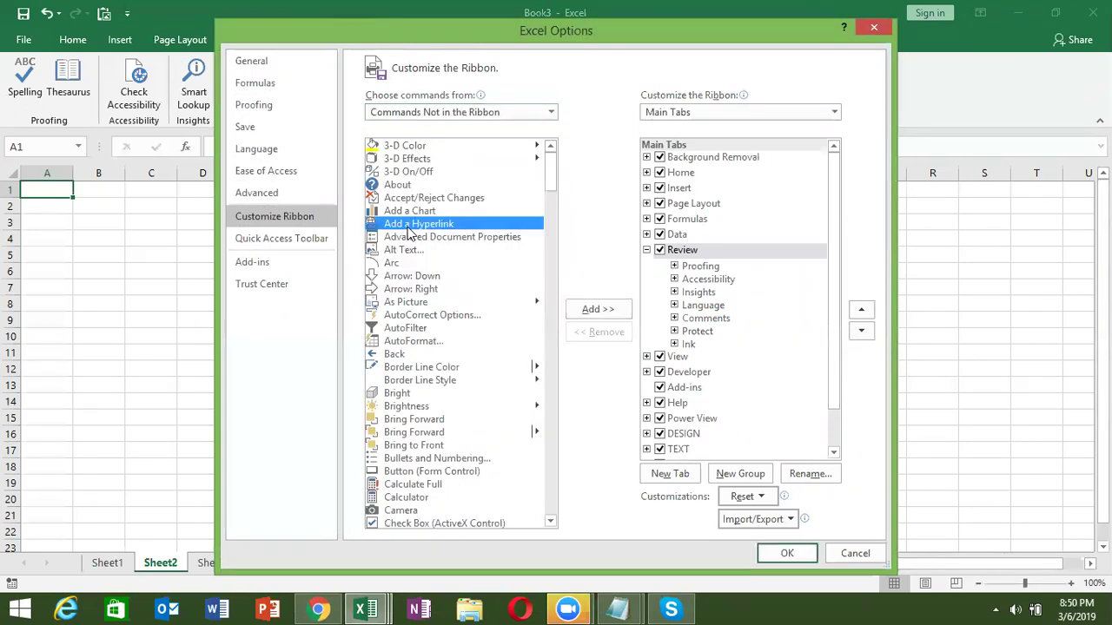
key(s)
key(s)
key(s)
key(s)
key(s)
key(s)
key(s)
key(s)
key(s)
key(s)
key(s)
key(s)
key(s)
key(s)
key(s)
key(s)
key(s)
key(s)
key(s)
key(s)
key(s)
key(s)
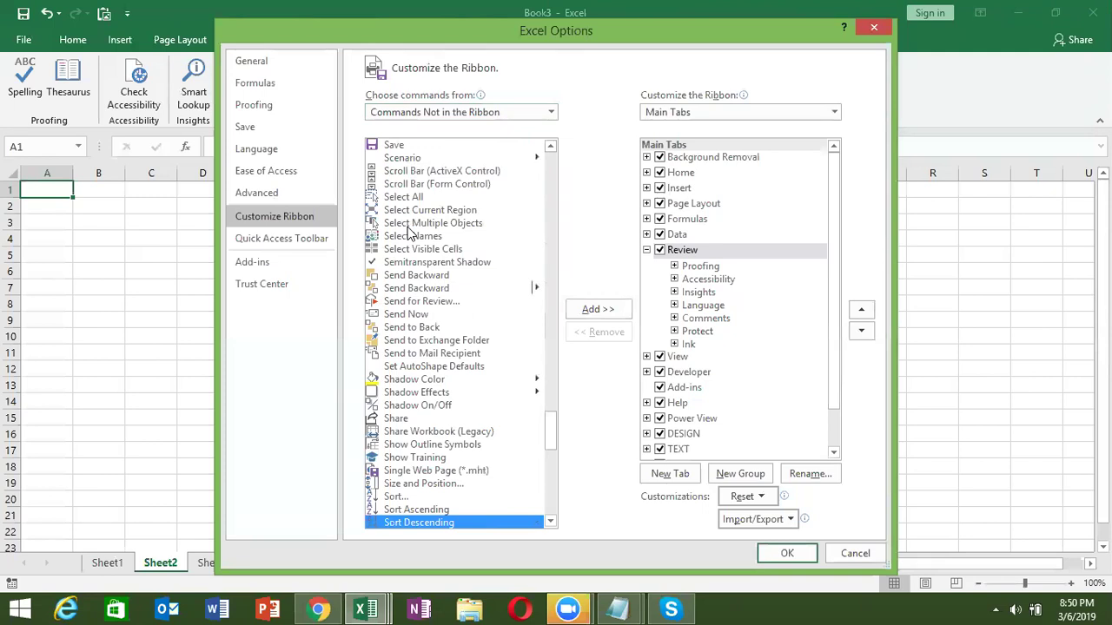
key(s)
key(s)
key(s)
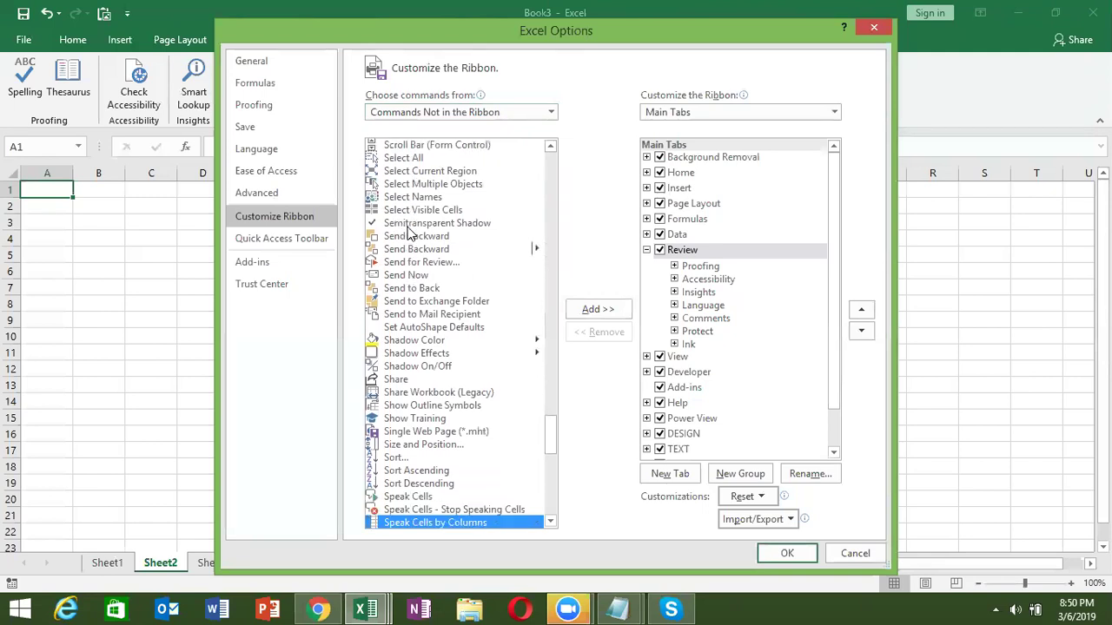
click(410, 393)
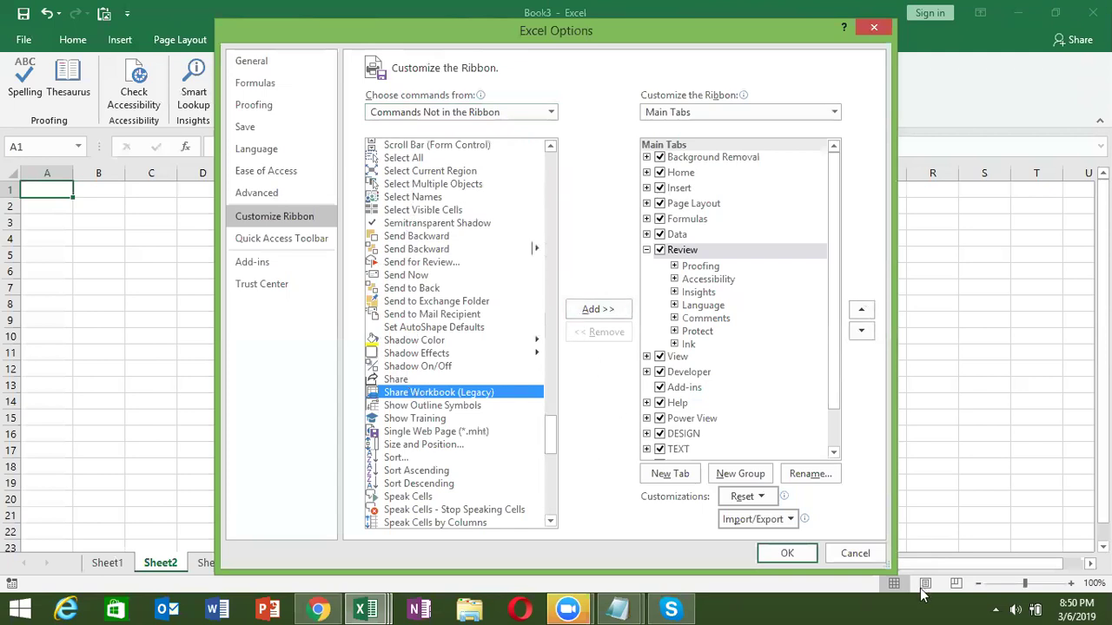
click(874, 553)
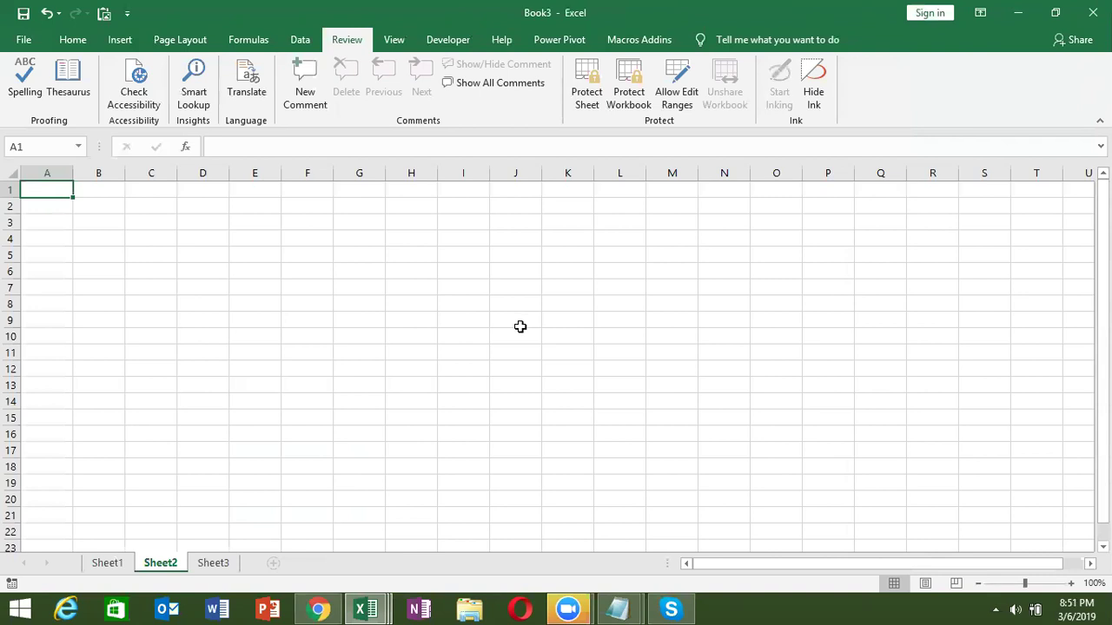
key(super+d)
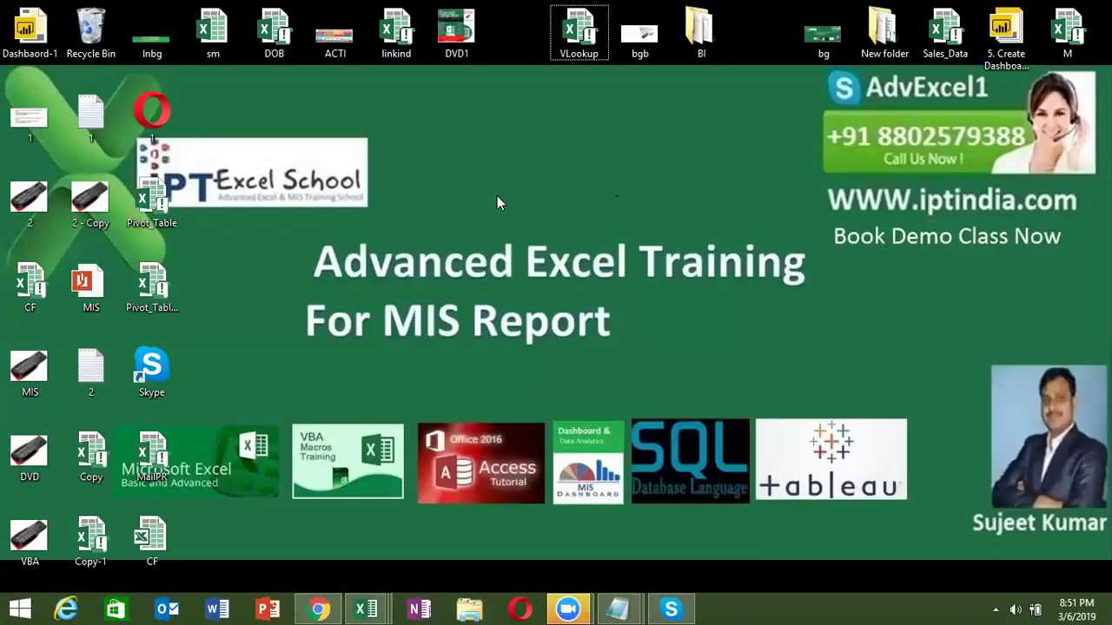